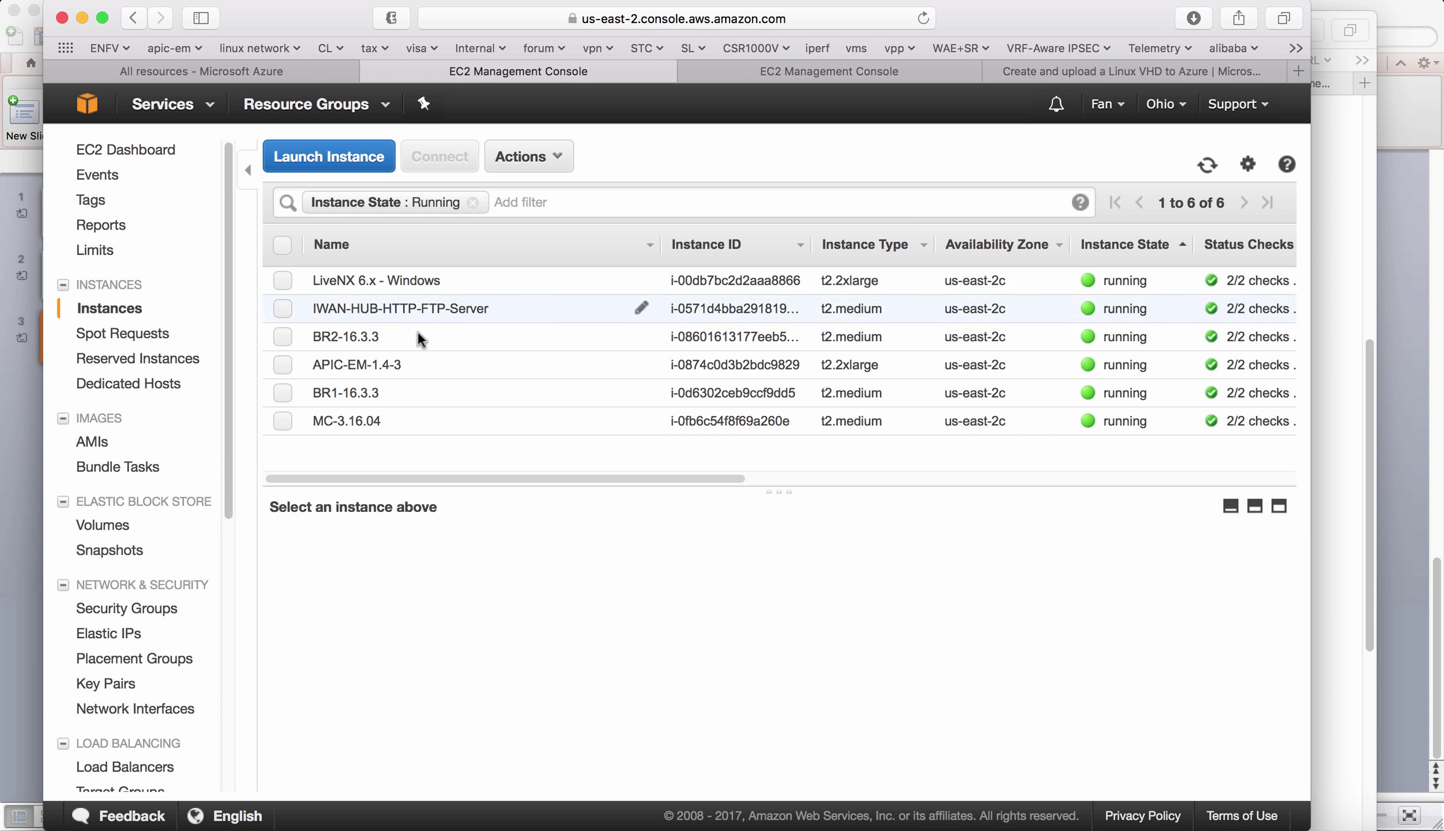
- Review the details of the BR1-16.3.3, BR2-16.3.3 and MC-3.16.04 Ohio instances
left_click(282, 393)
left_click(283, 337)
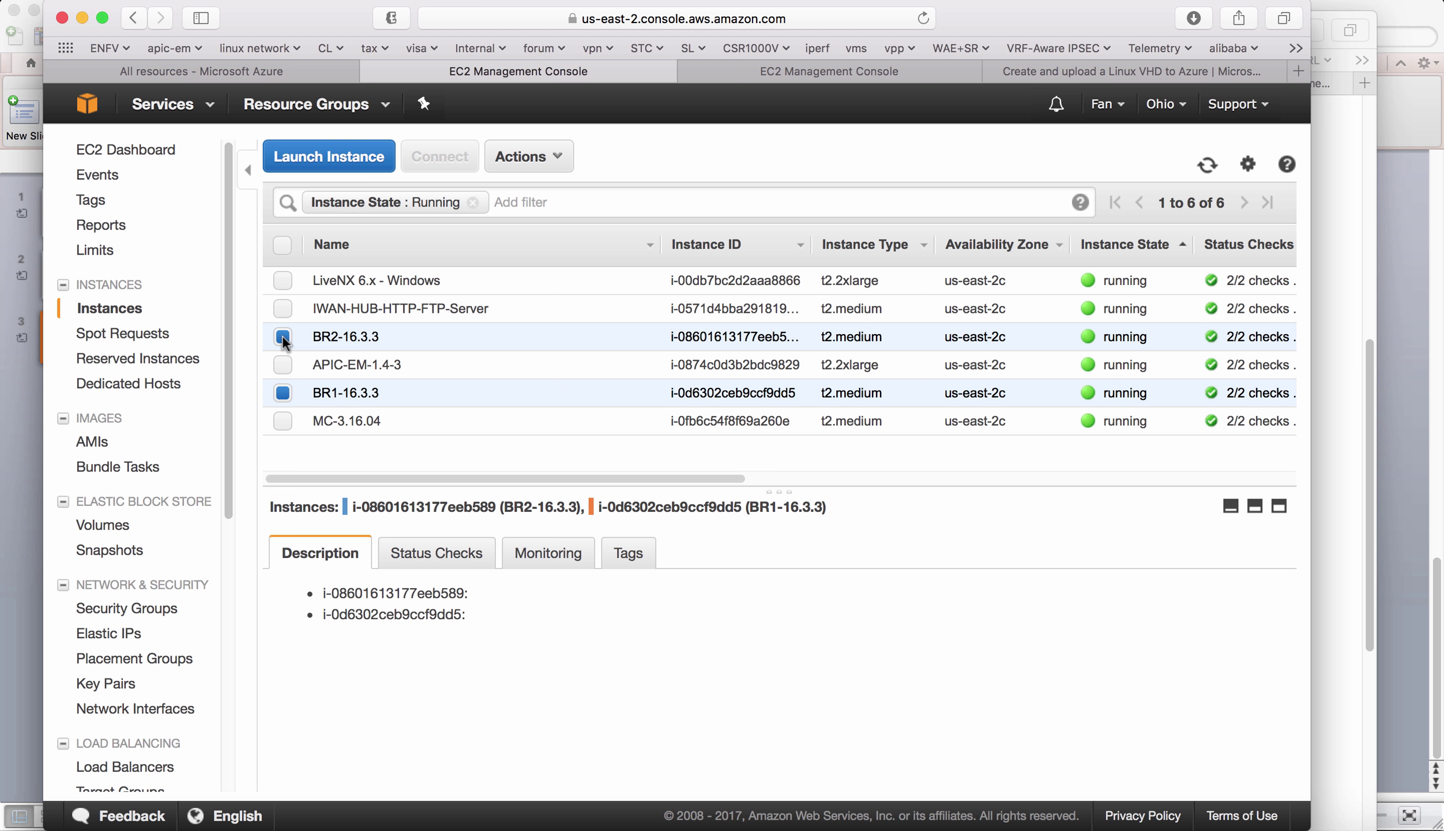
left_click(279, 427)
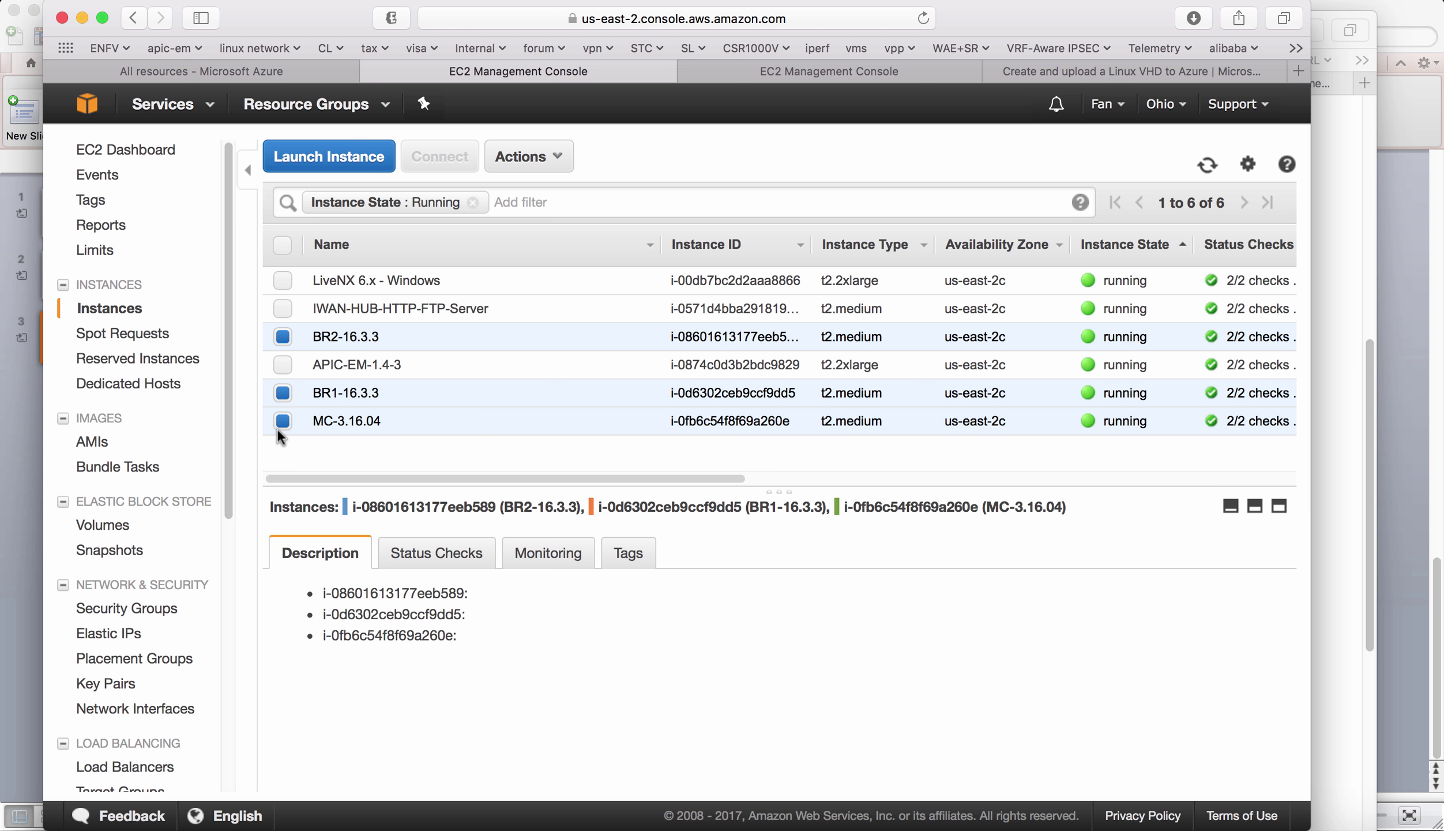
left_click(283, 393)
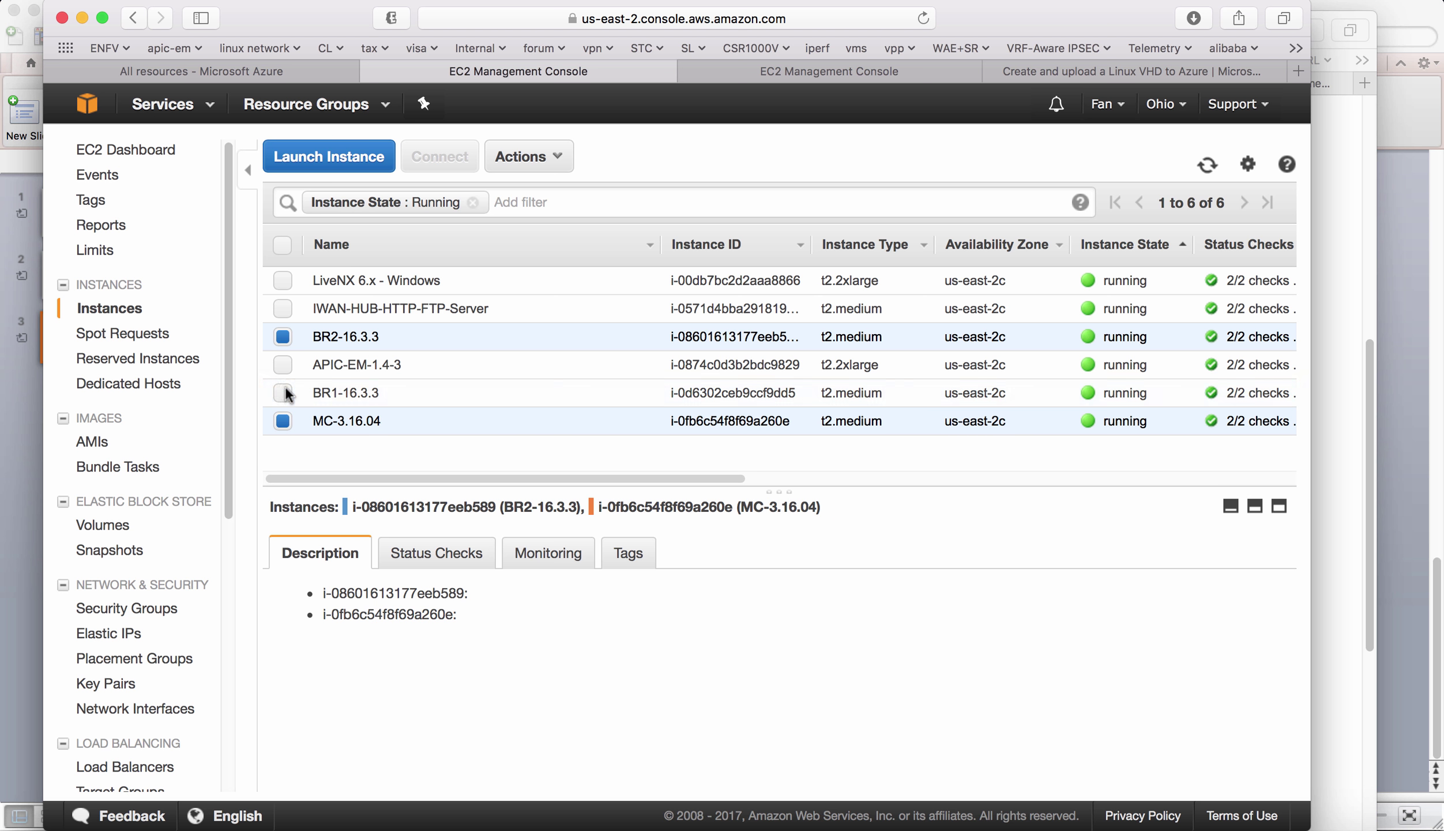
left_click(283, 422)
left_click(284, 338)
- Review APIC-EM-1.4-3, IWAN-HUB-HTTP-FTP-Server and LiveNX 6.x - Windows details, then check the topology slide
left_click(284, 365)
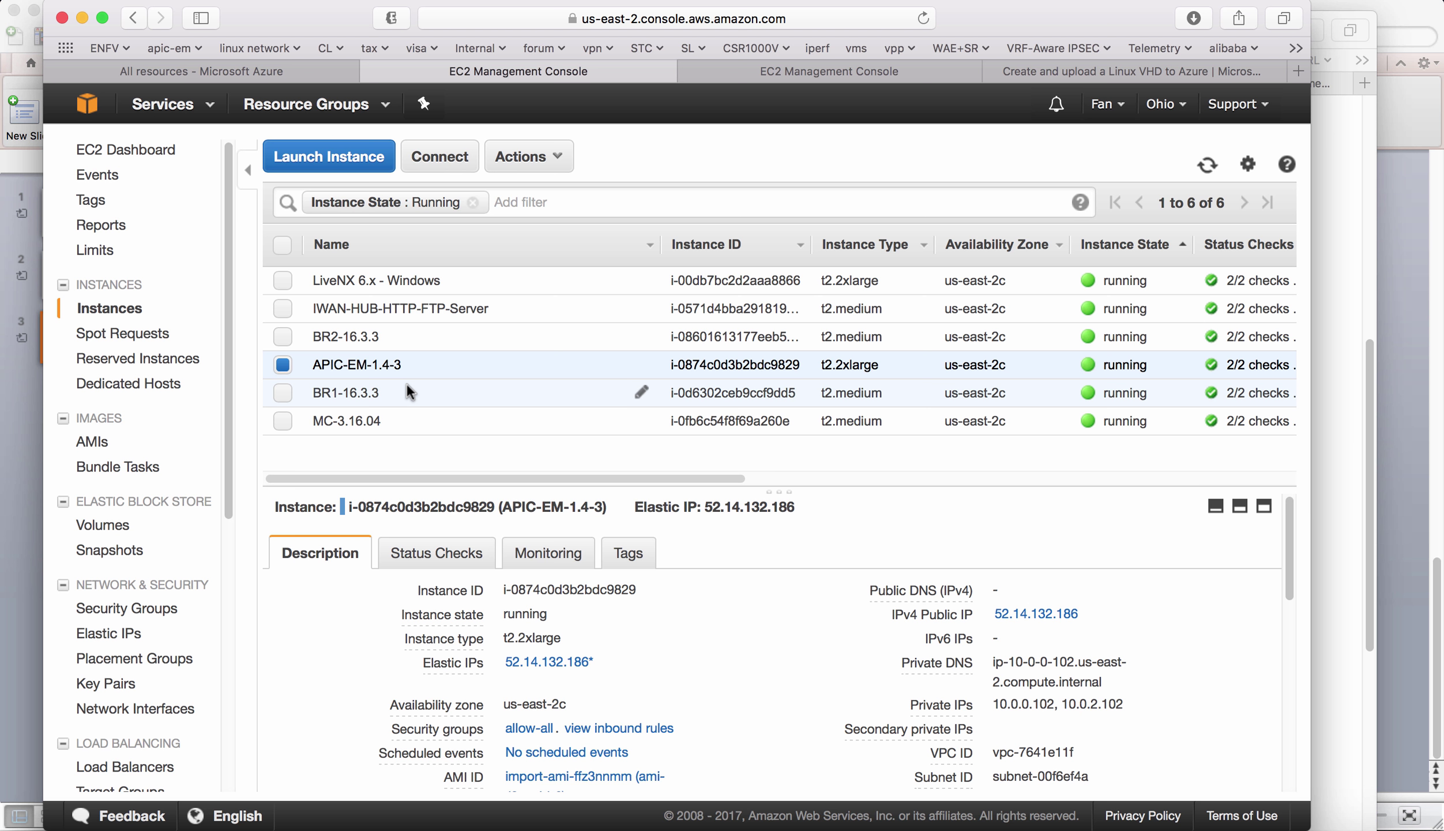
left_click(283, 365)
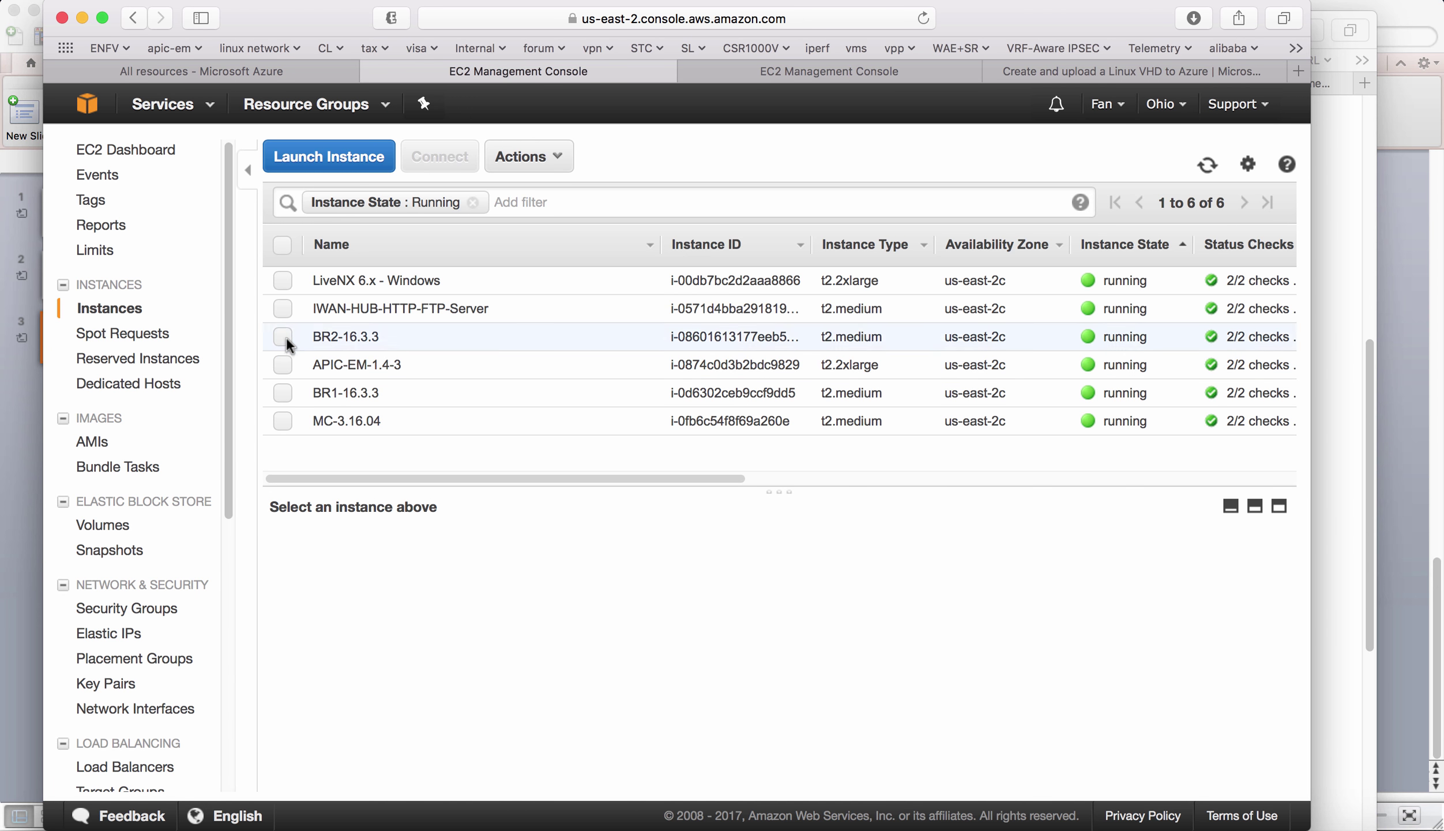
left_click(283, 308)
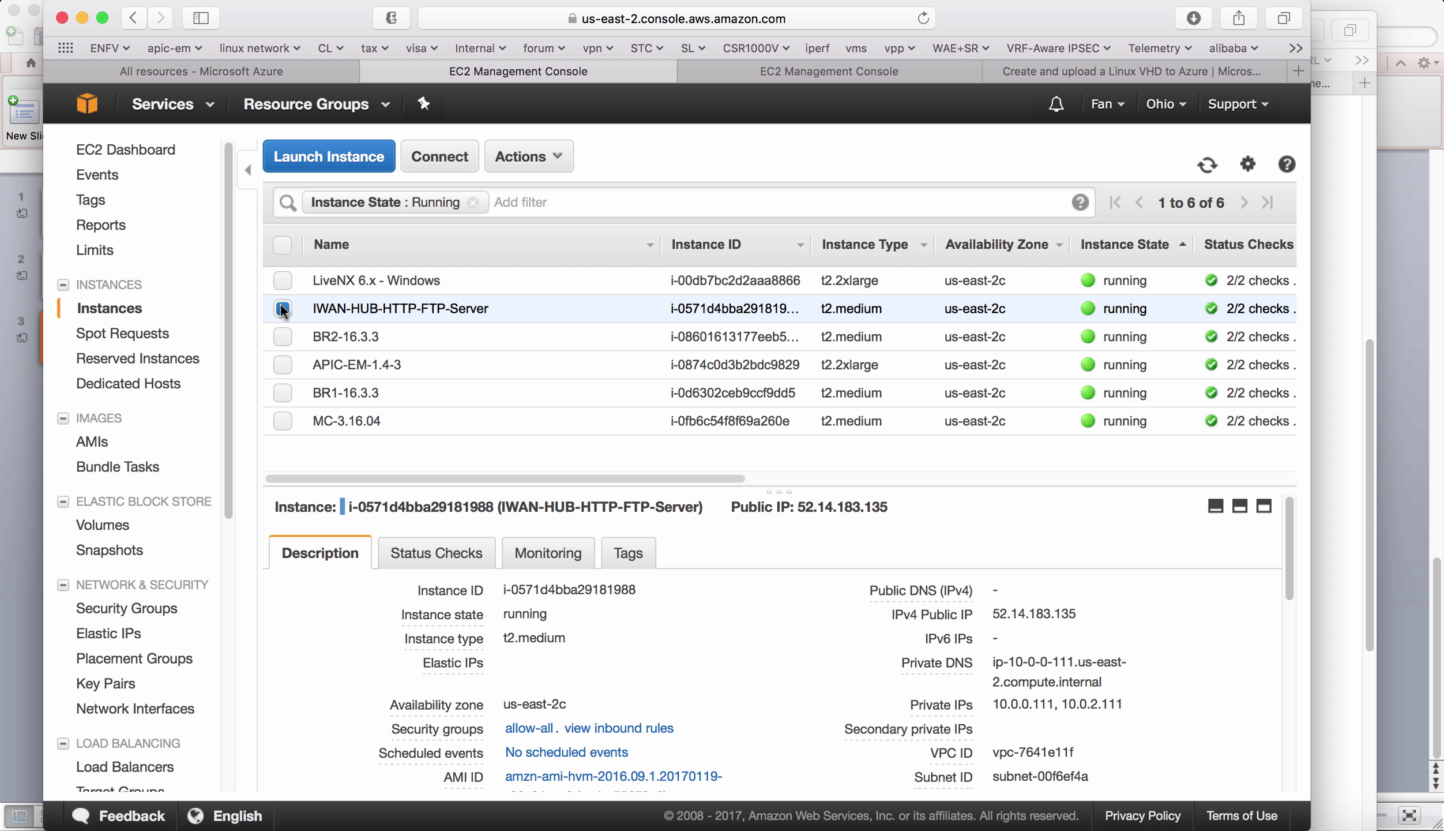
left_click(283, 308)
left_click(281, 282)
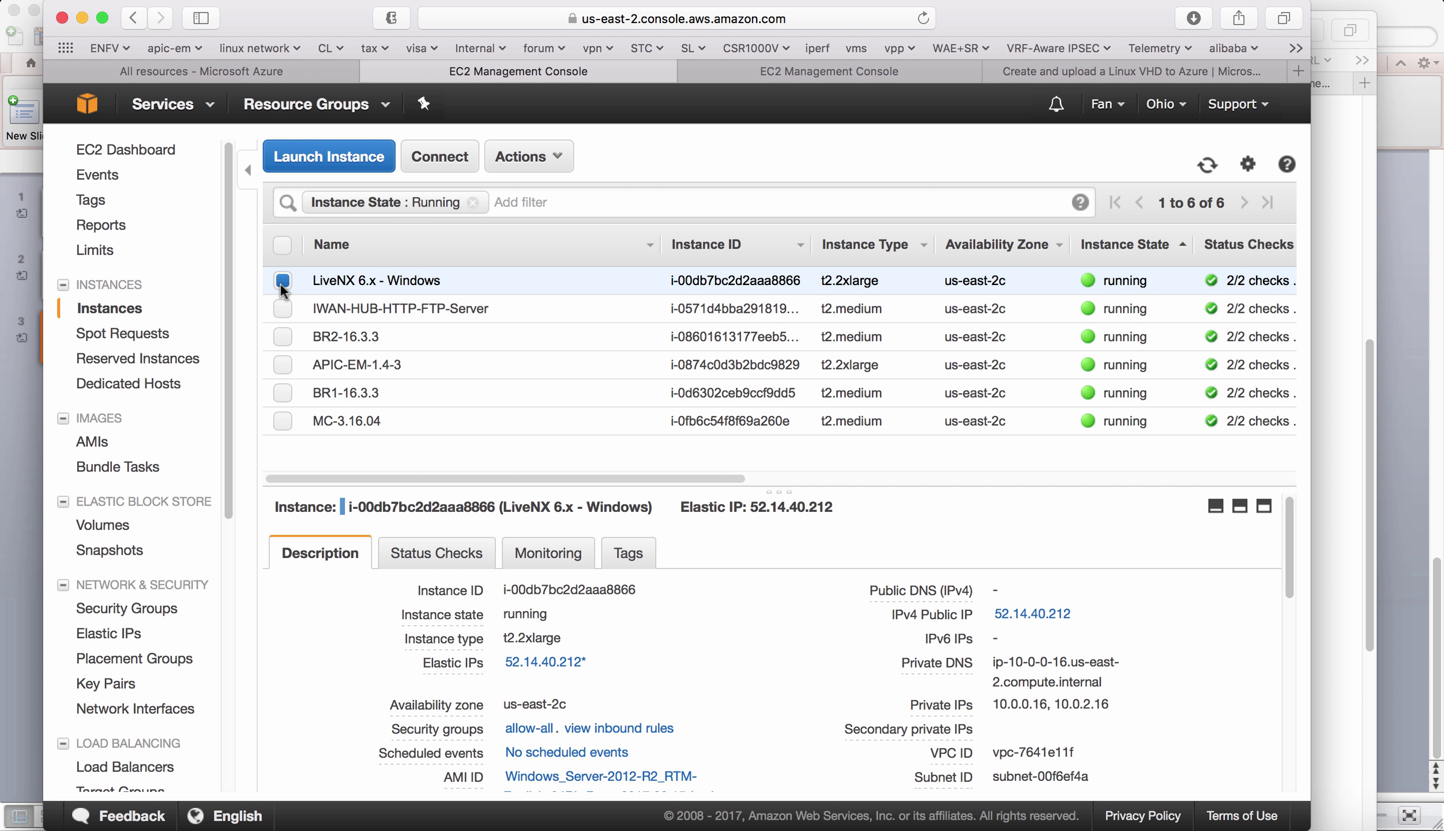
left_click(282, 282)
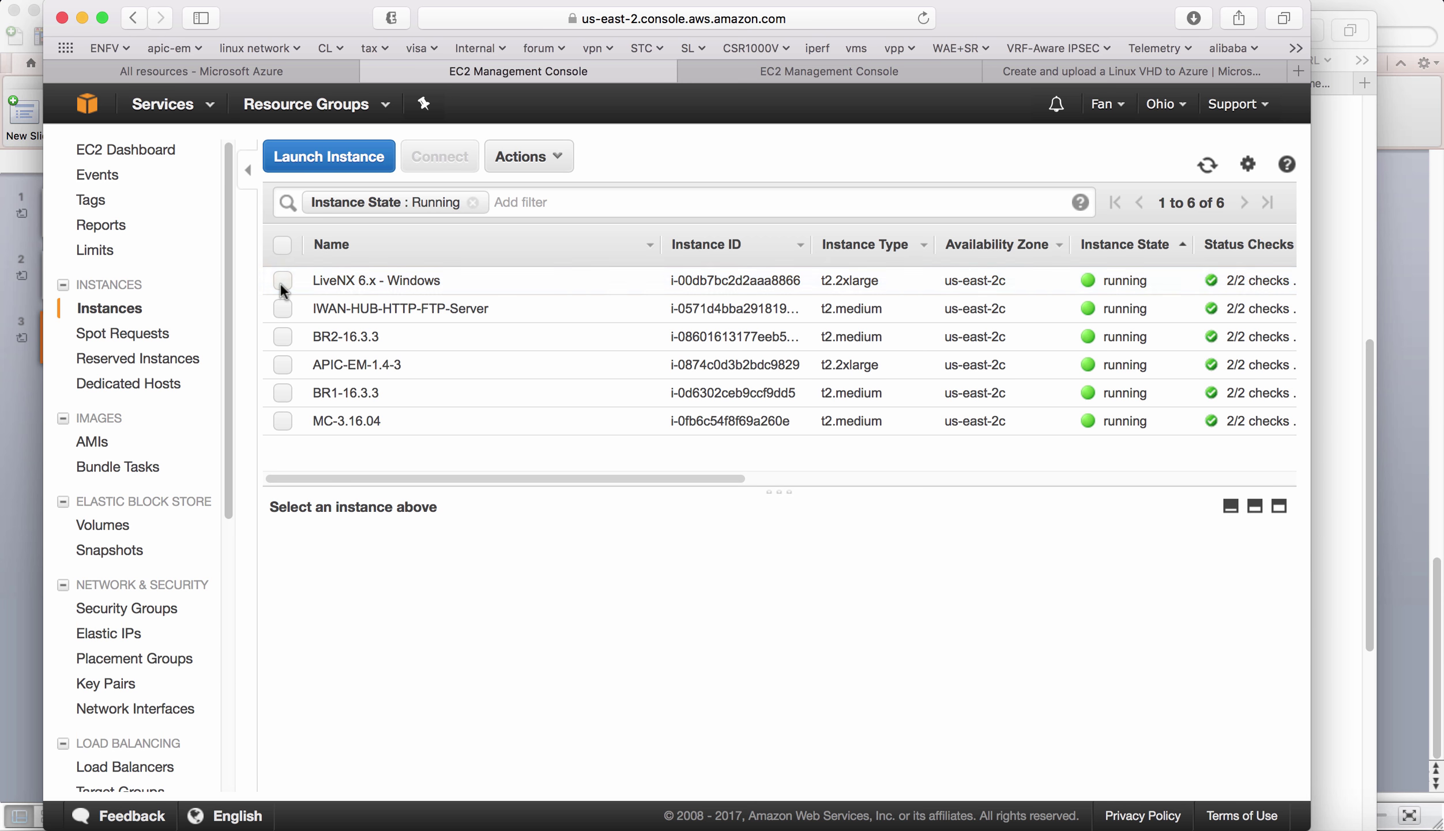
key("super+Tab")
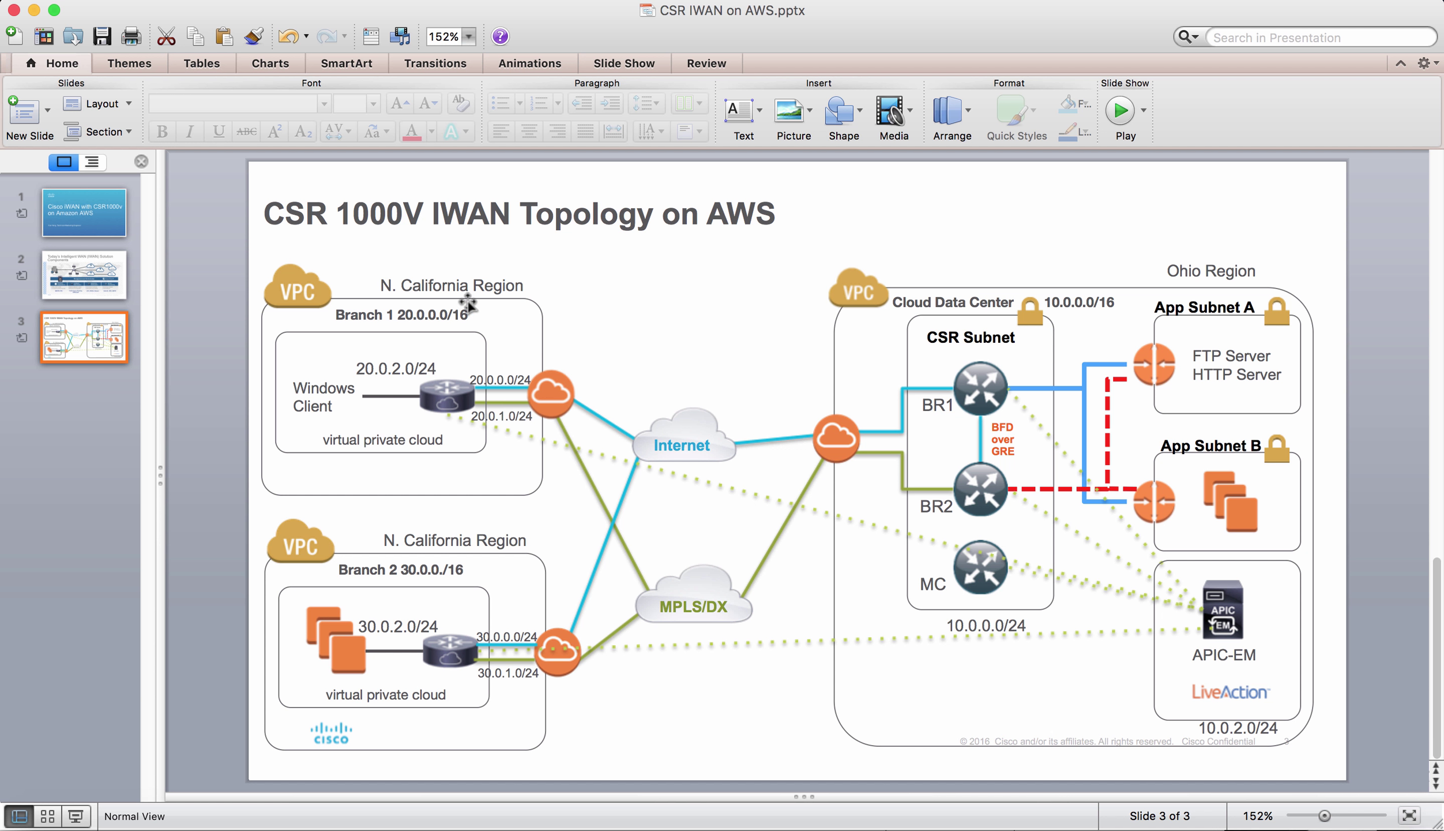
key("super+Tab")
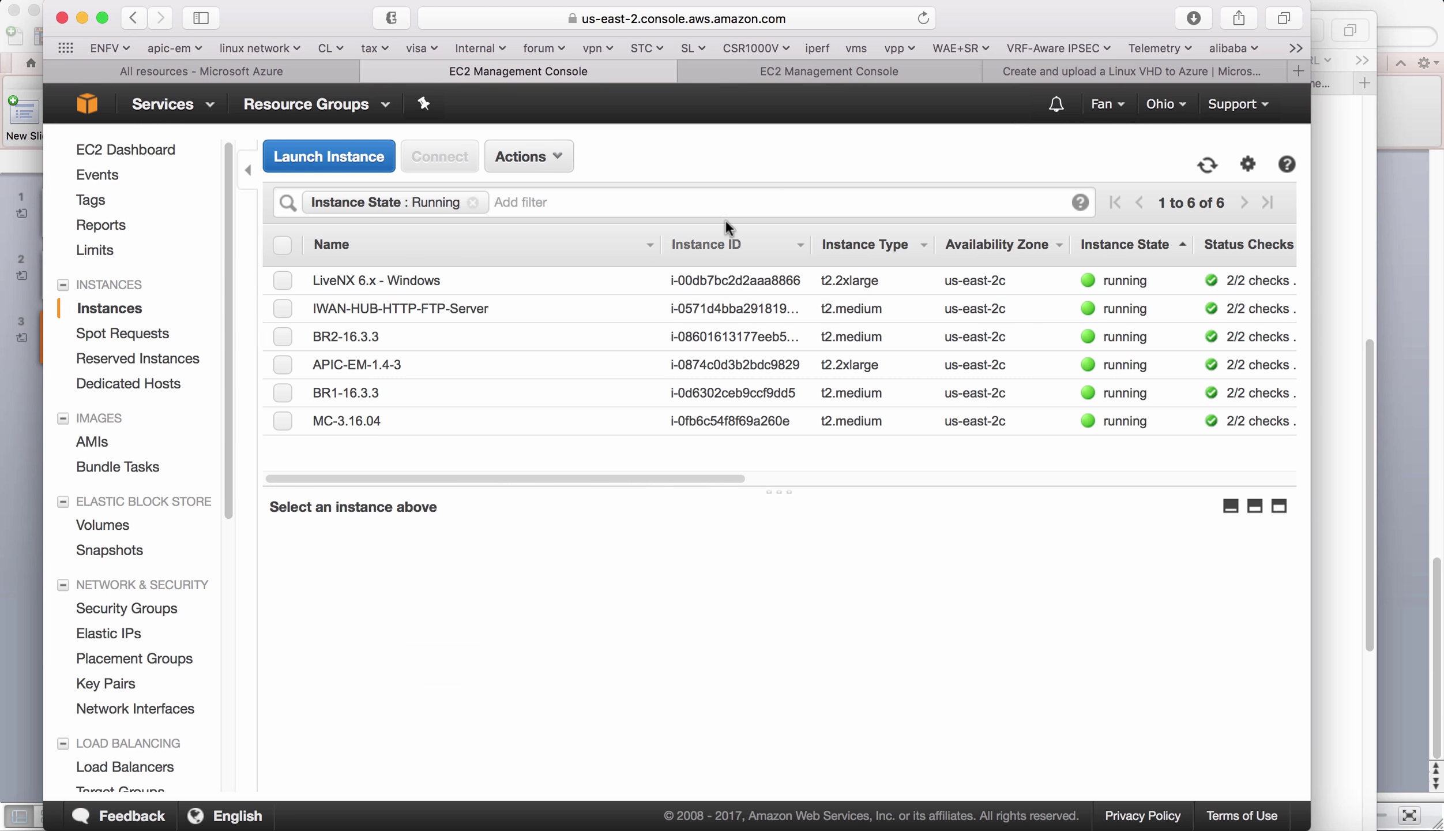
- Review the N. California Branch1-16.3.3 and Branch2-16.3.3 instance details, then return to APIC-EM's inventory
left_click(821, 79)
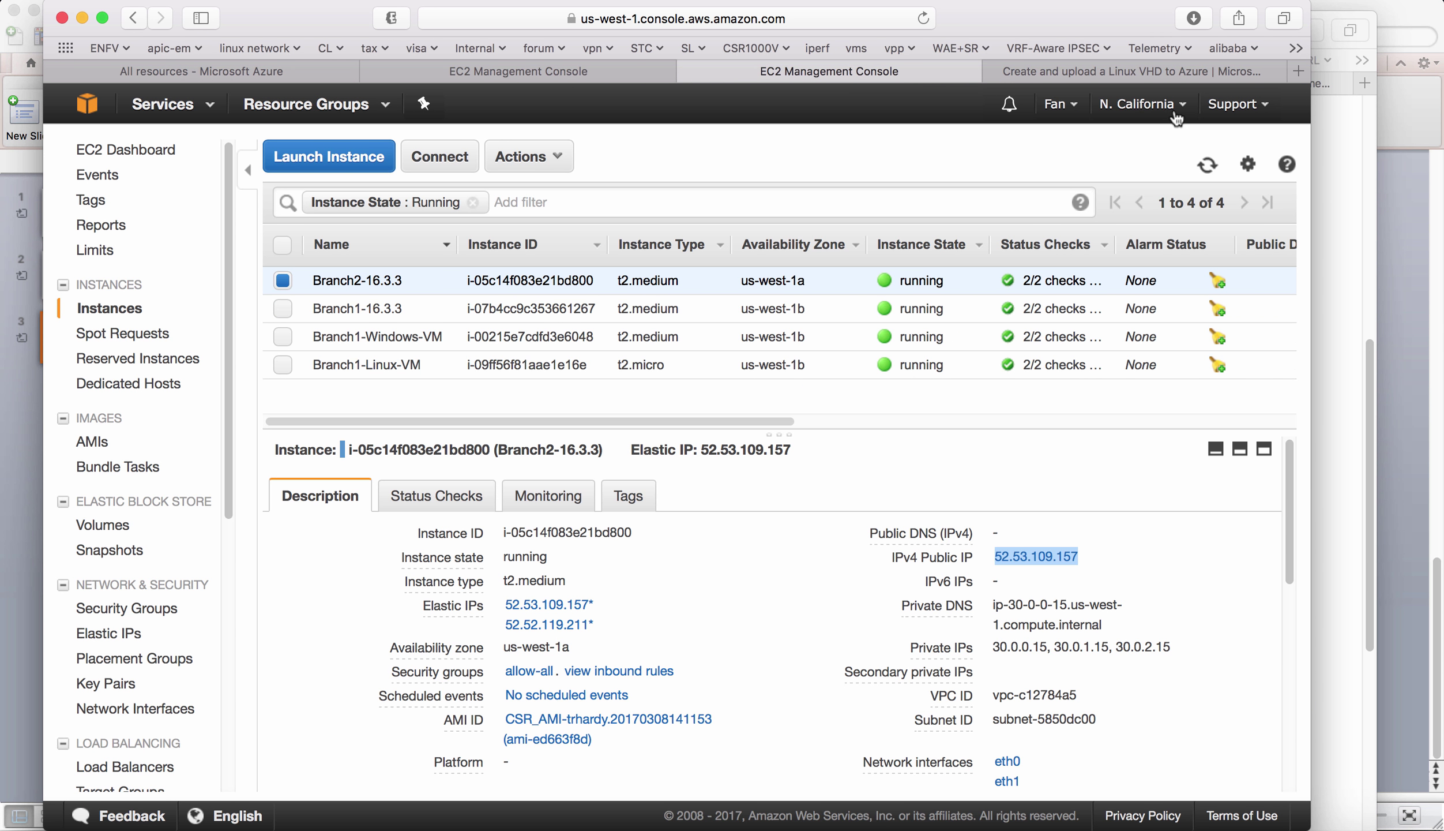
left_click(283, 308)
left_click(366, 308)
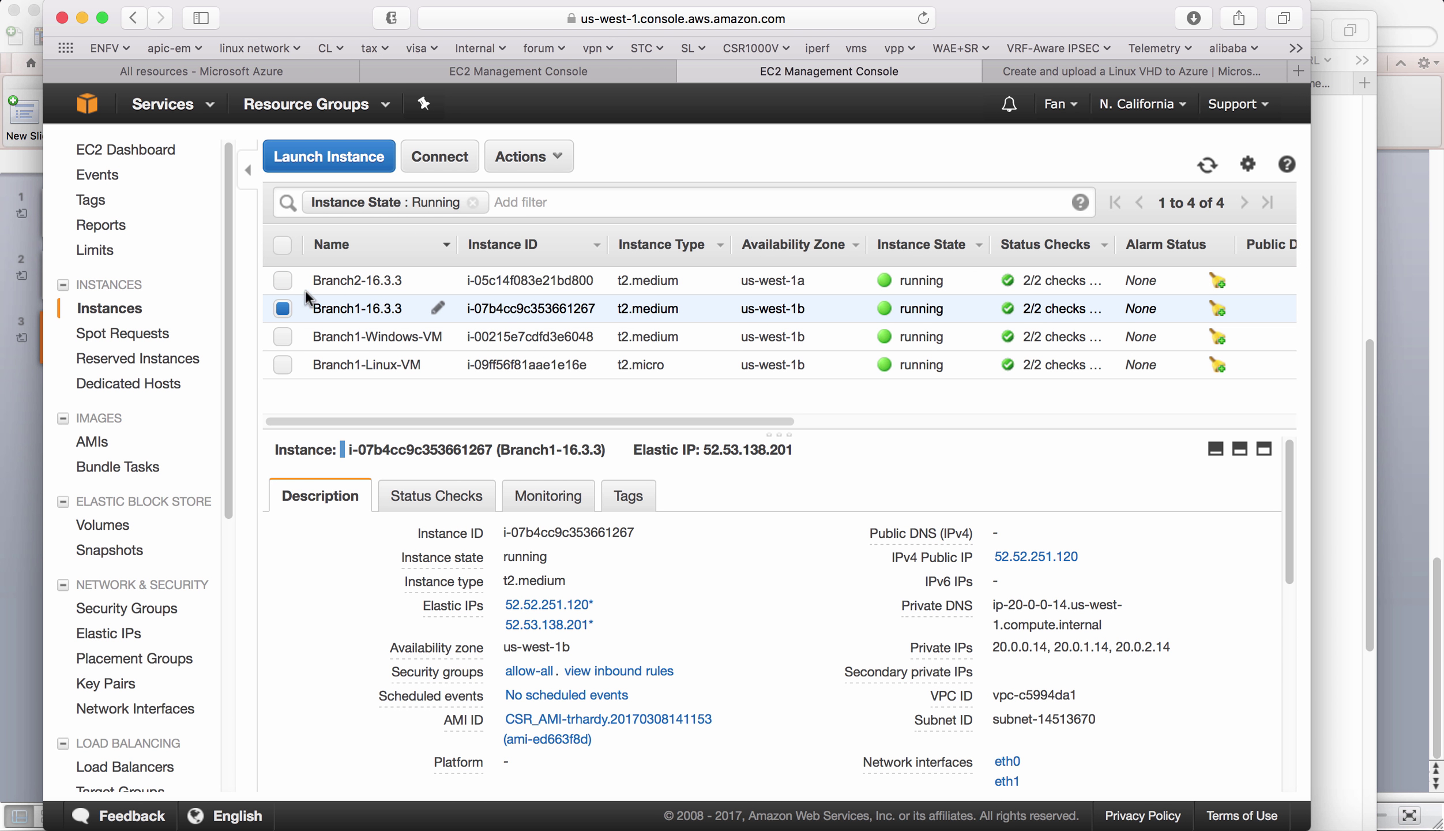
left_click(286, 277)
left_click(282, 308)
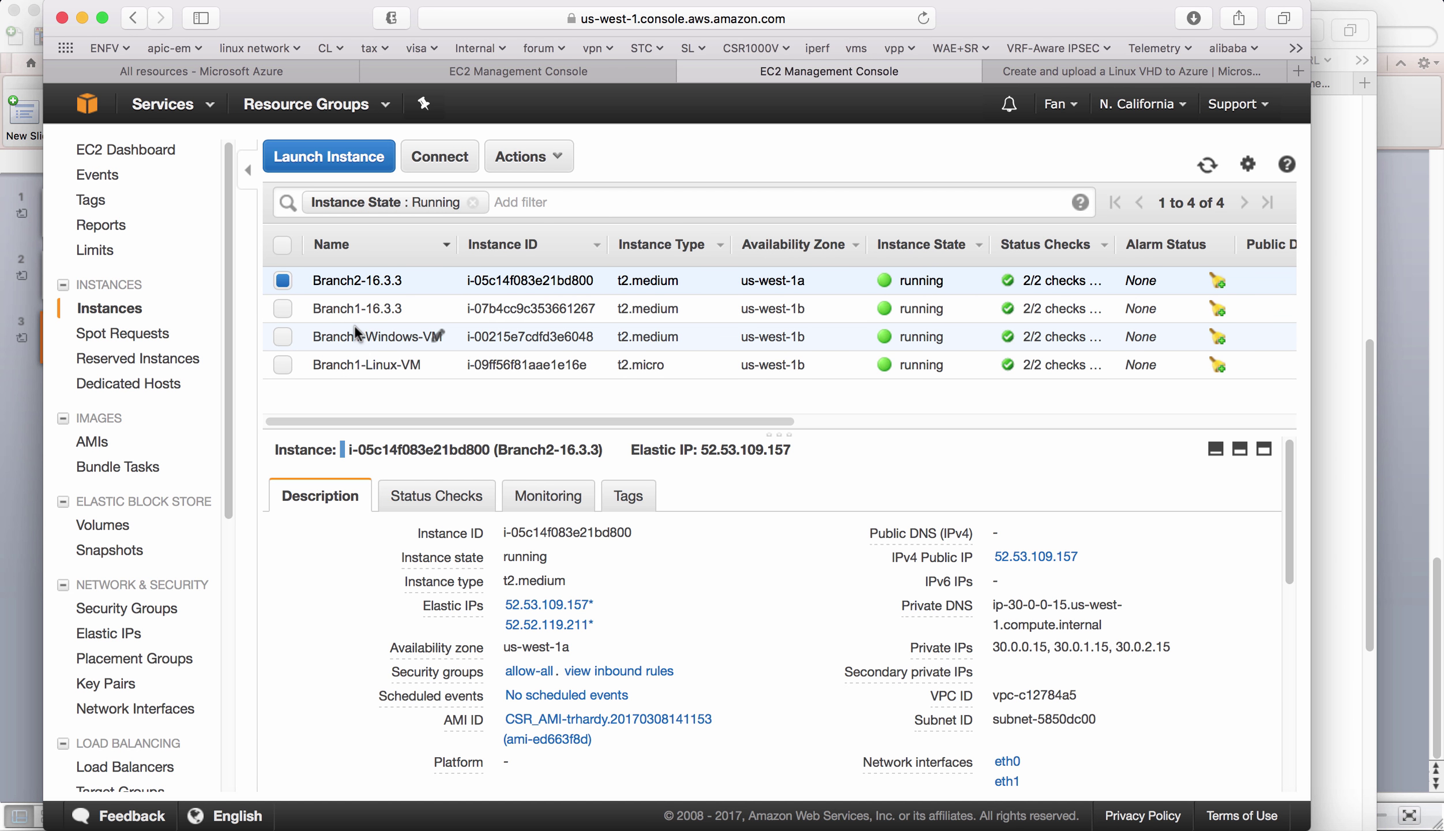
left_click(282, 280)
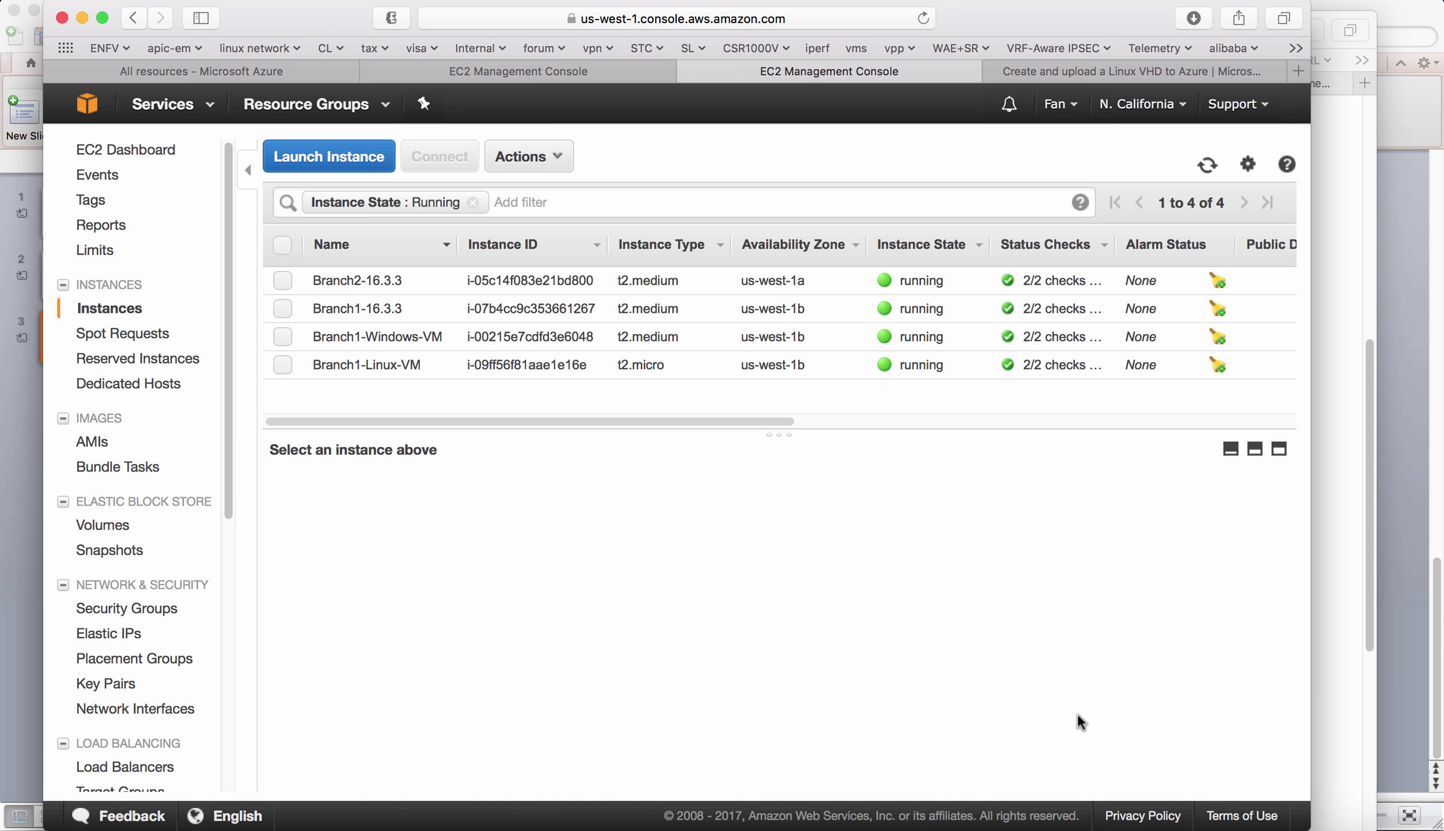
left_click(1217, 807)
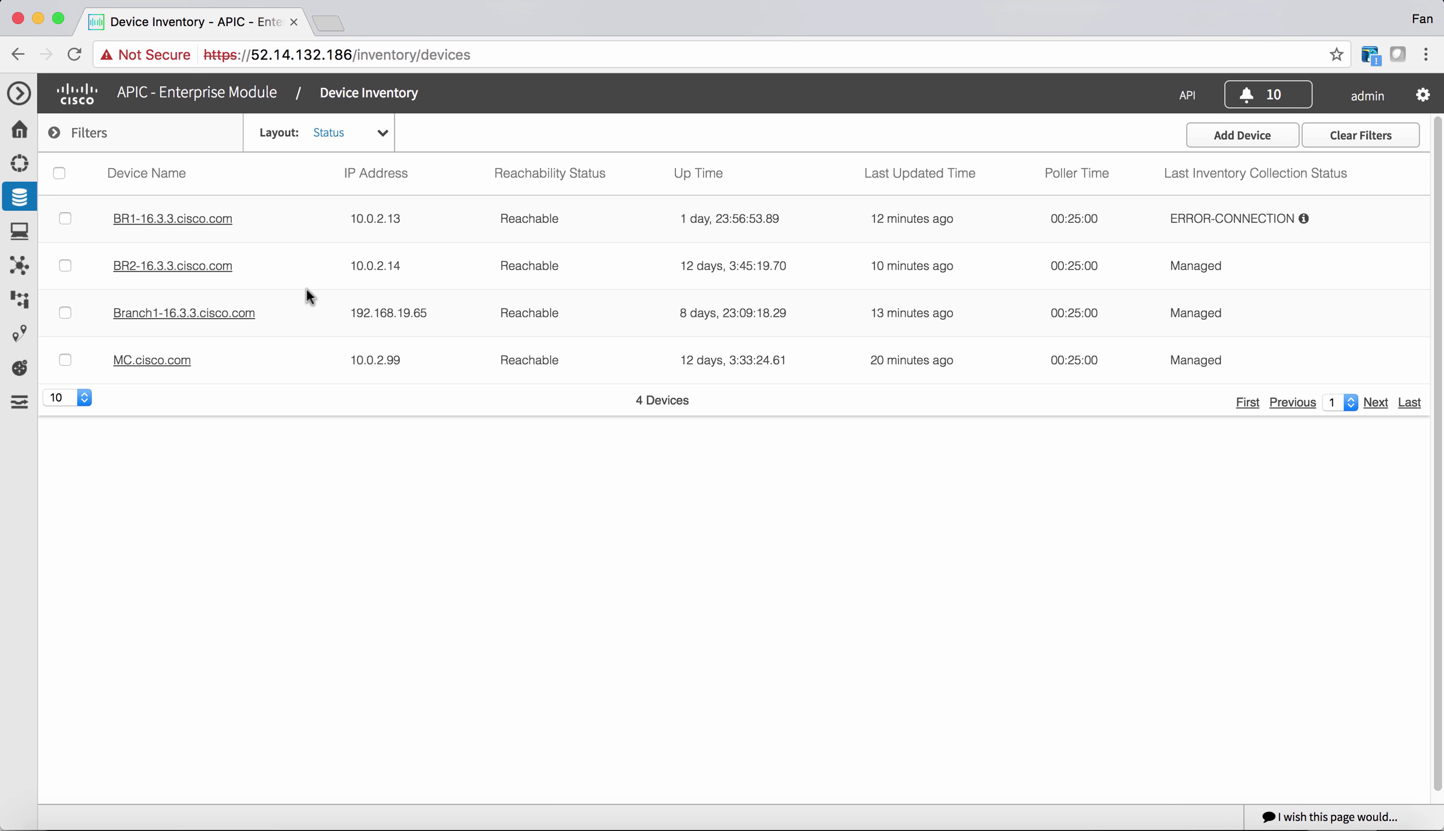
- Launch IWAN and start the Configure Hub Site & Settings workflow
left_click(17, 294)
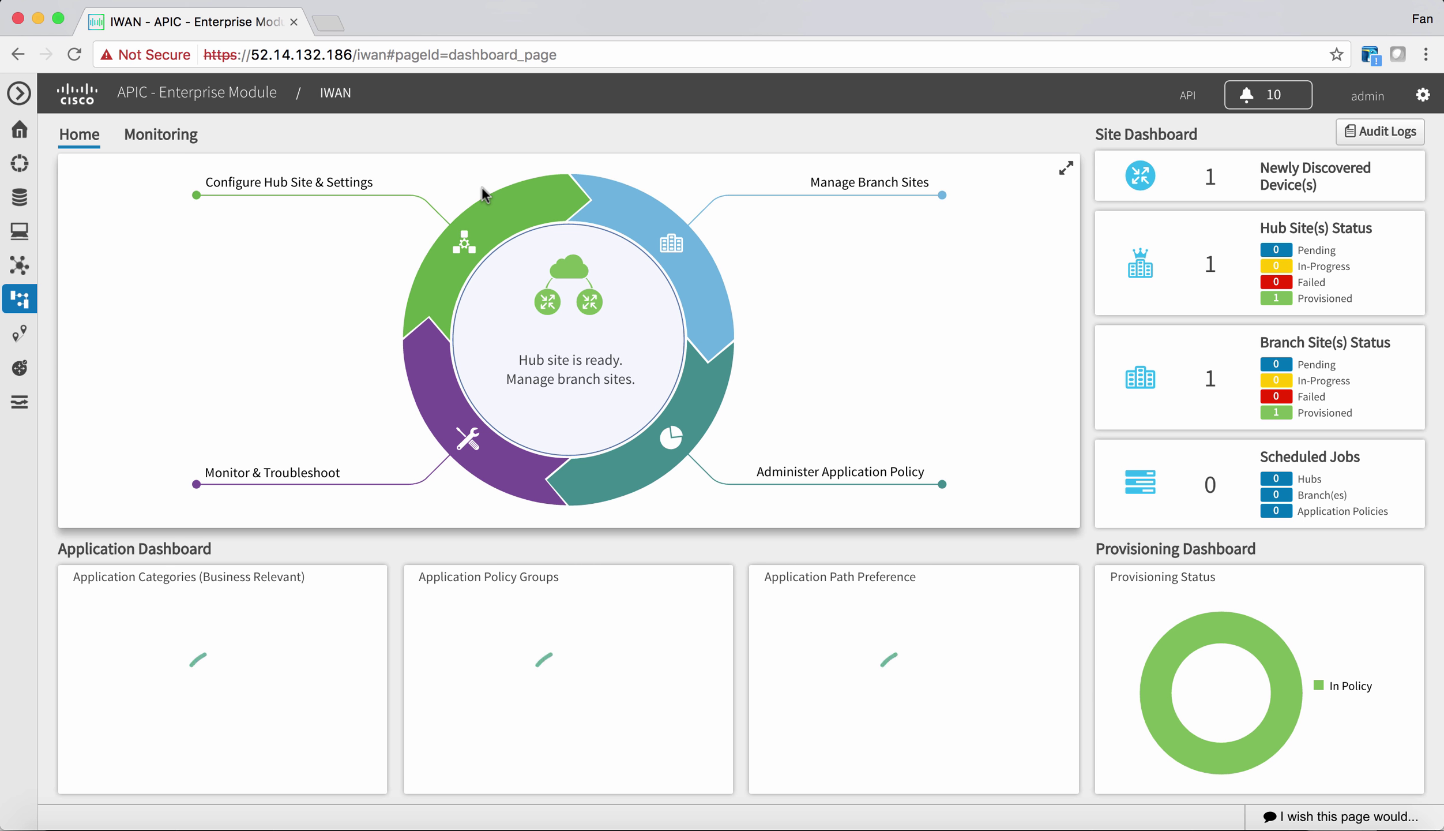
left_click(459, 222)
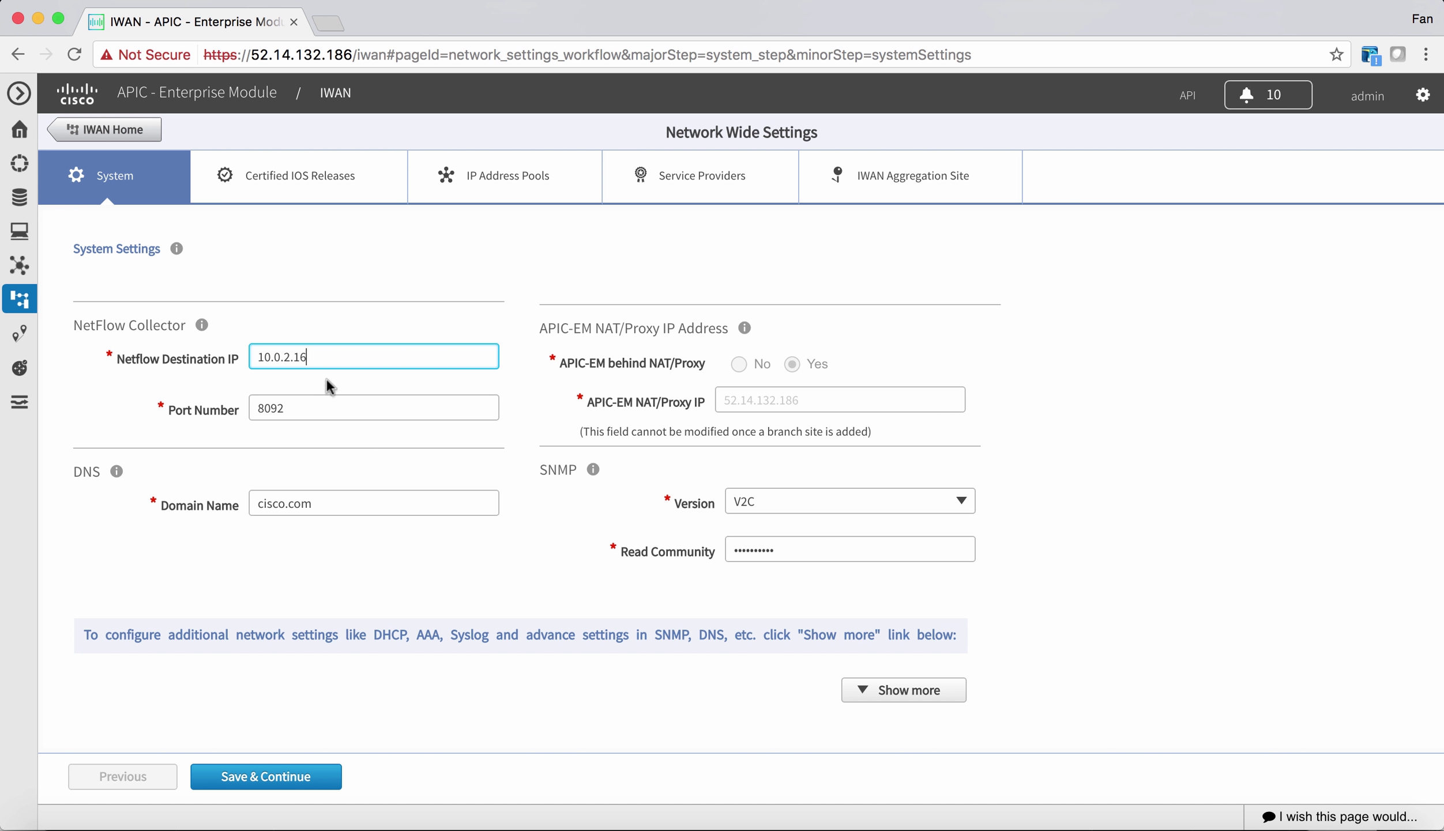
- Review the Certified IOS Releases, IP Address Pools, Service Providers and IWAN Aggregation Site settings
left_click(328, 184)
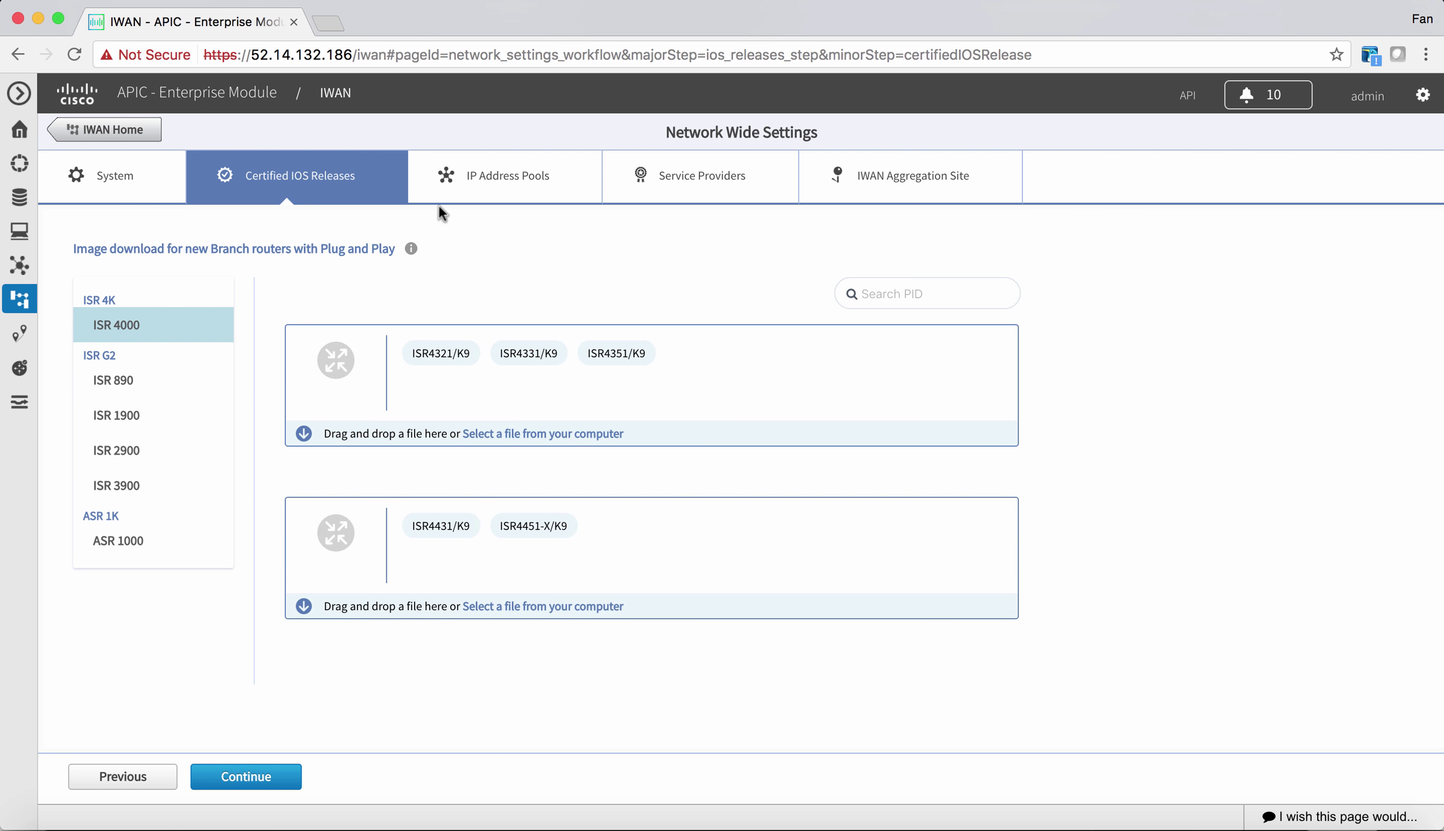
left_click(460, 193)
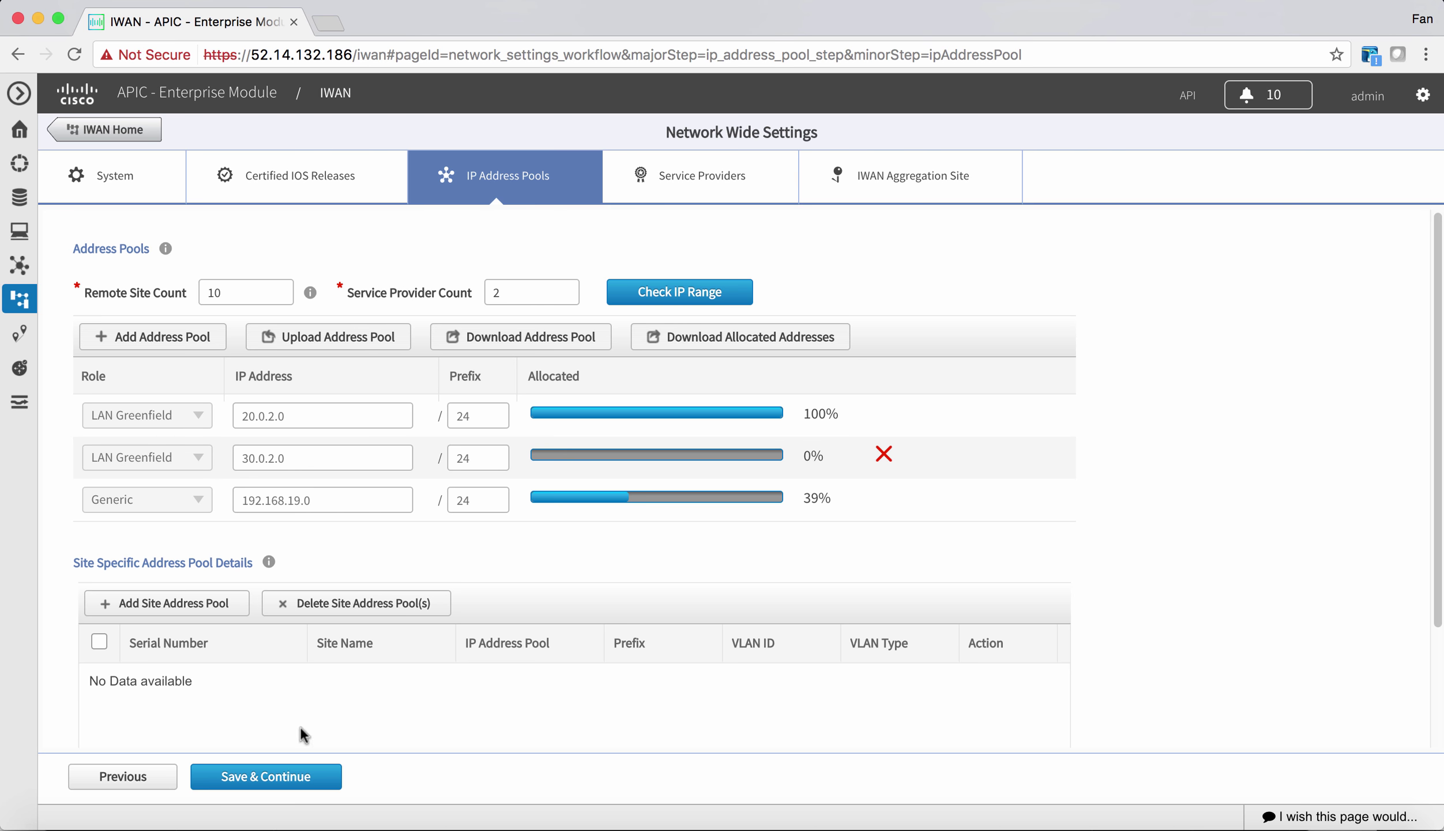
left_click(279, 821)
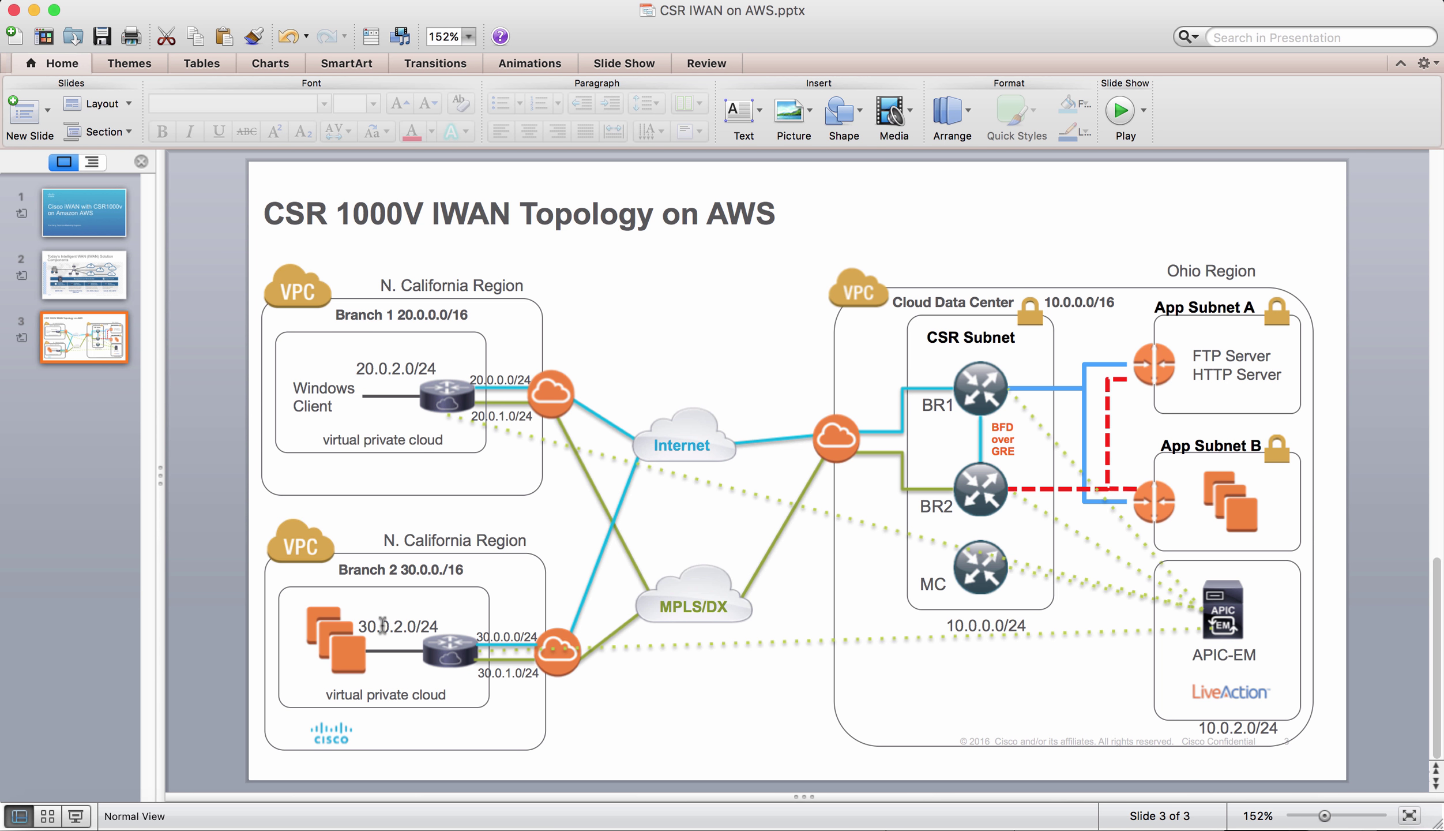
key("super+Tab")
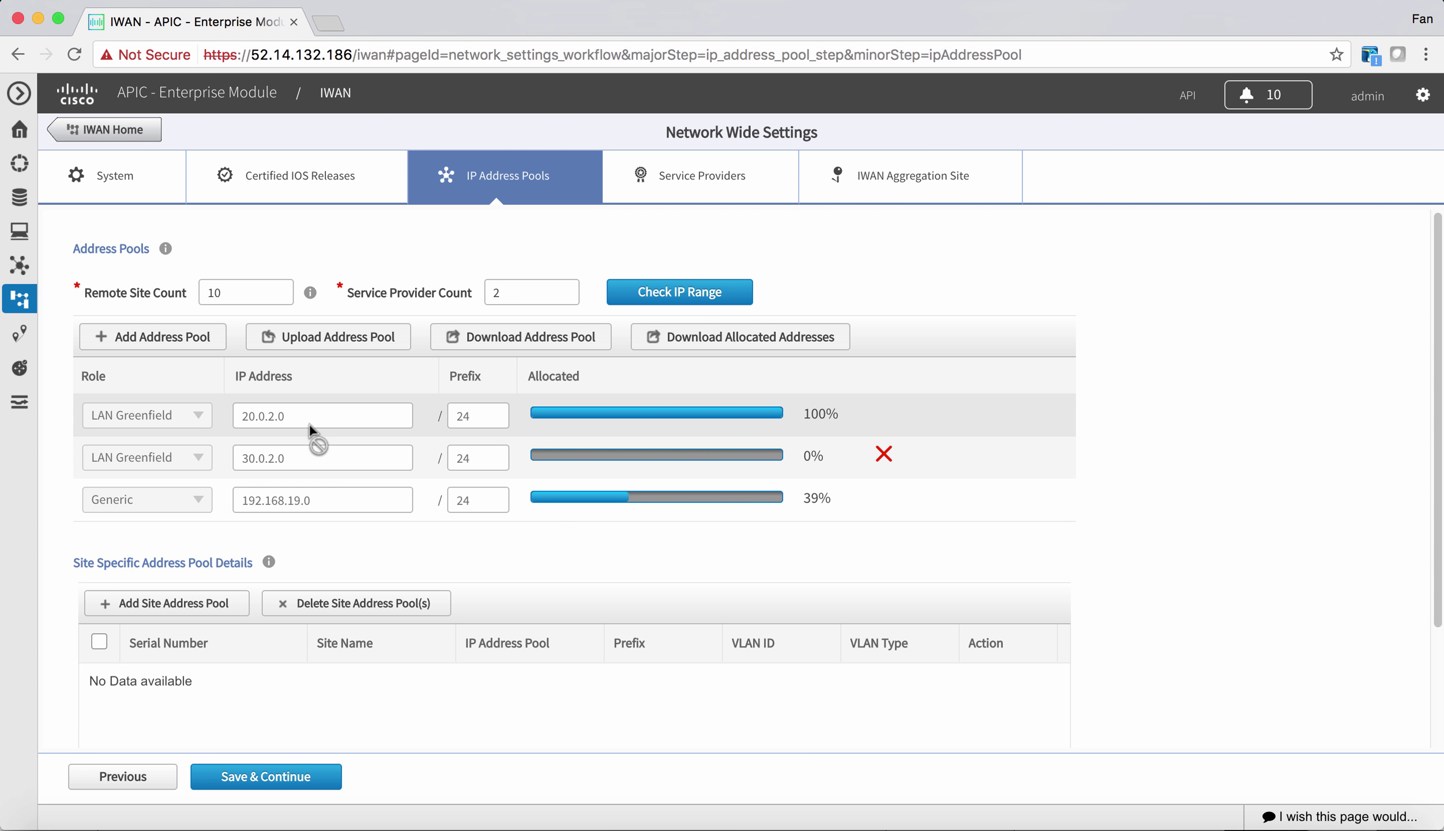
left_click(657, 197)
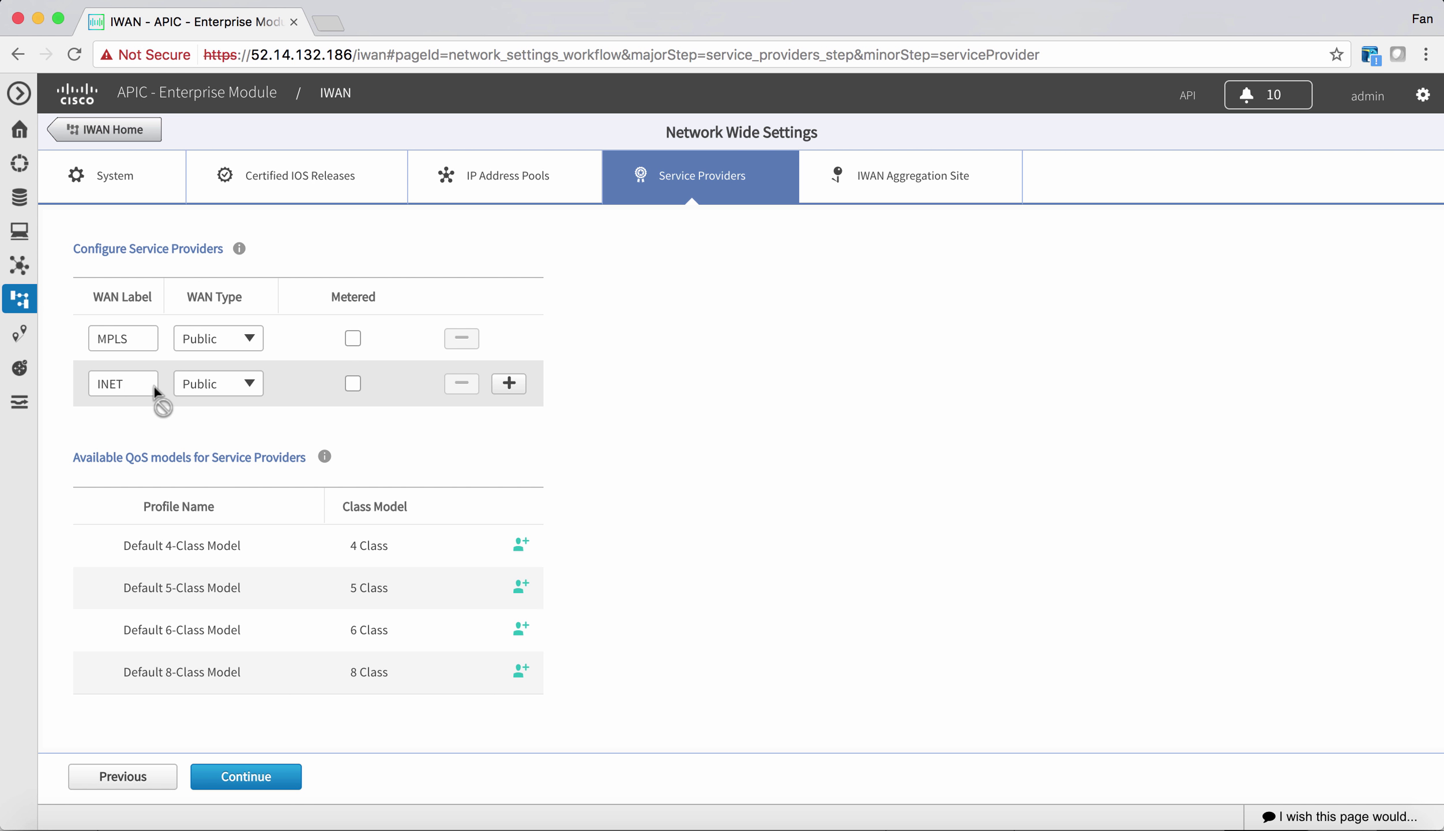
left_click(903, 179)
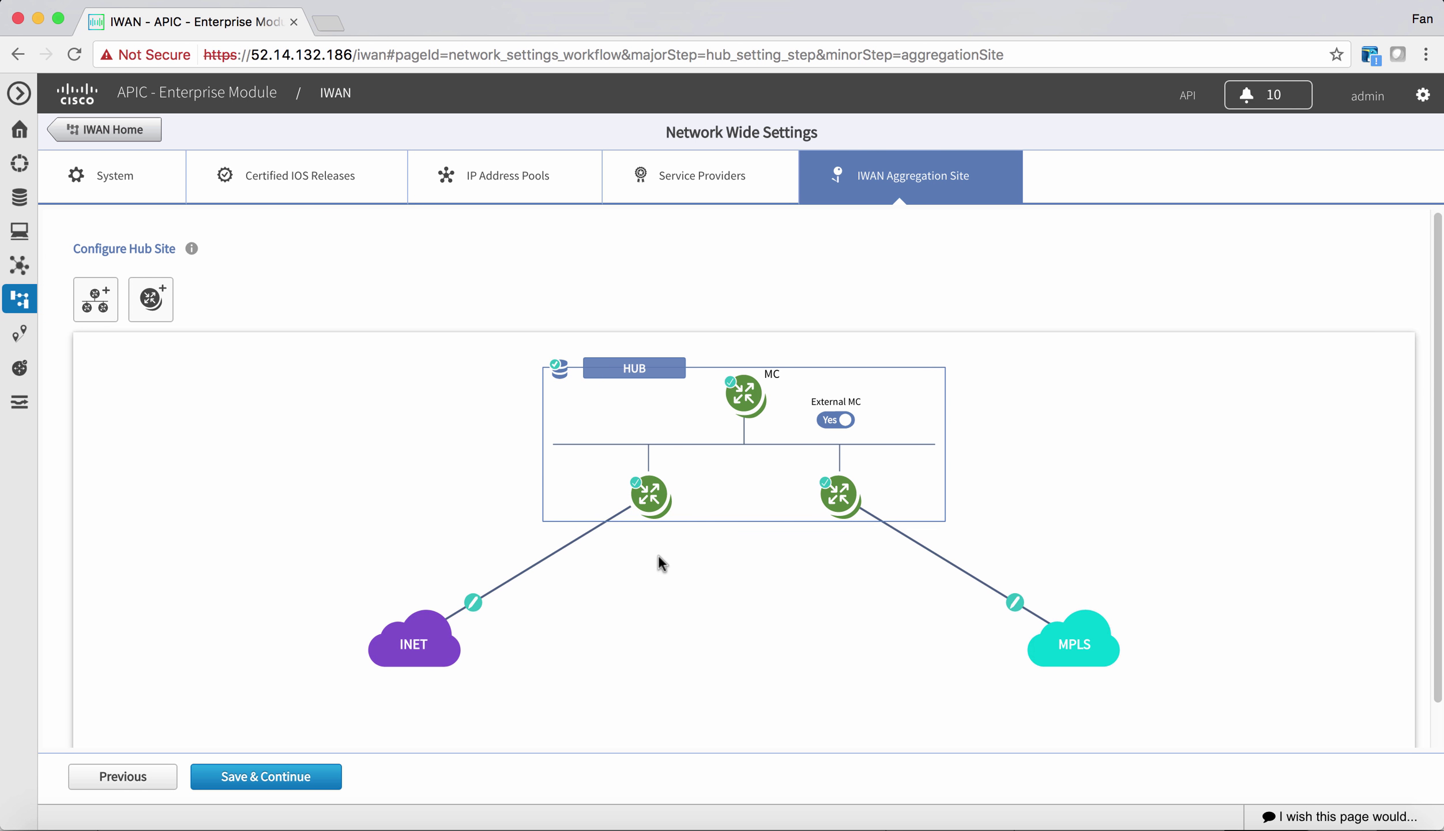
- Inspect the left hub border router's settings, then add and remove a TRANSIT-HUB-1 site
mouse_move(730, 460)
left_click(649, 493)
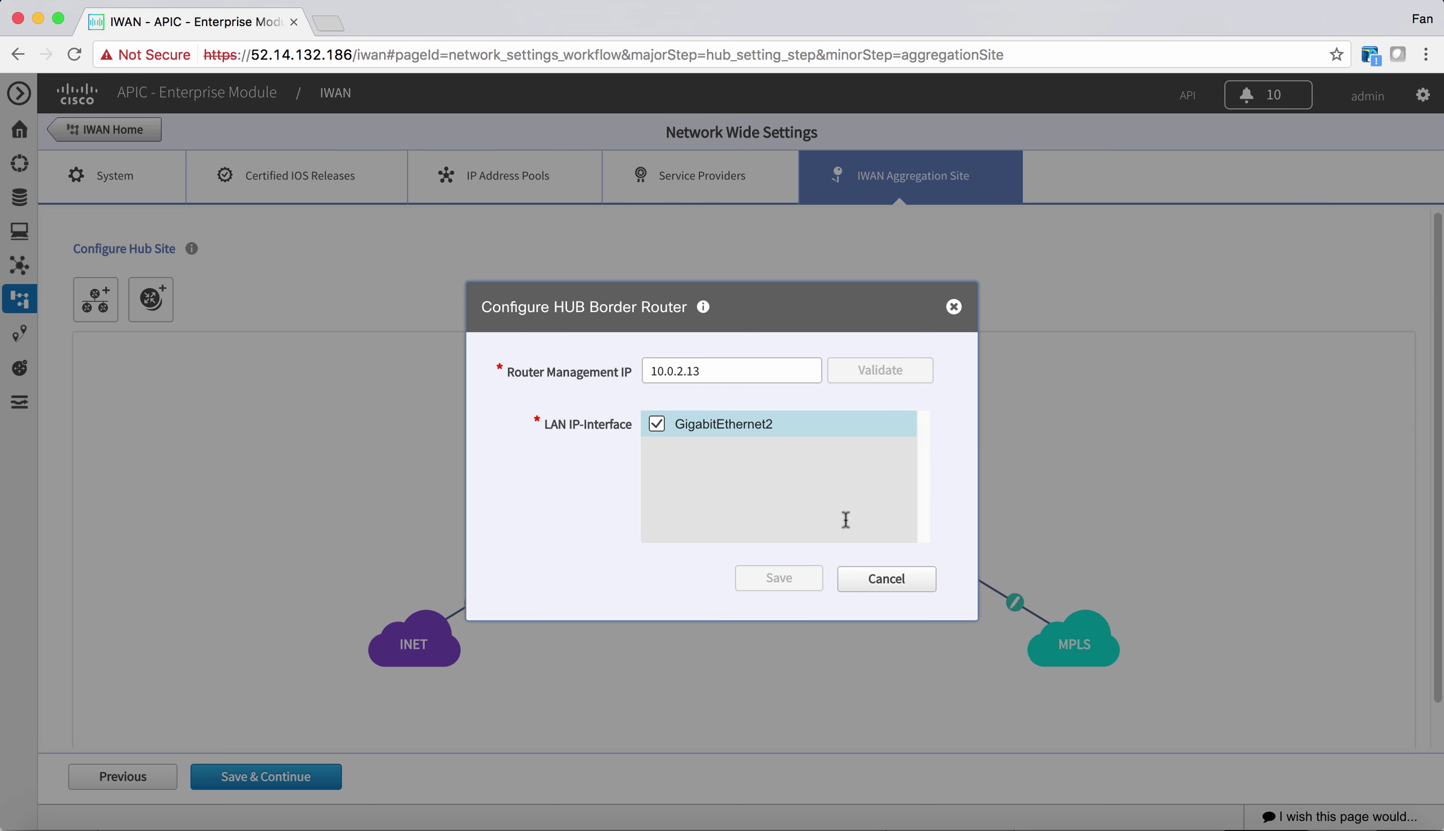
left_click(875, 575)
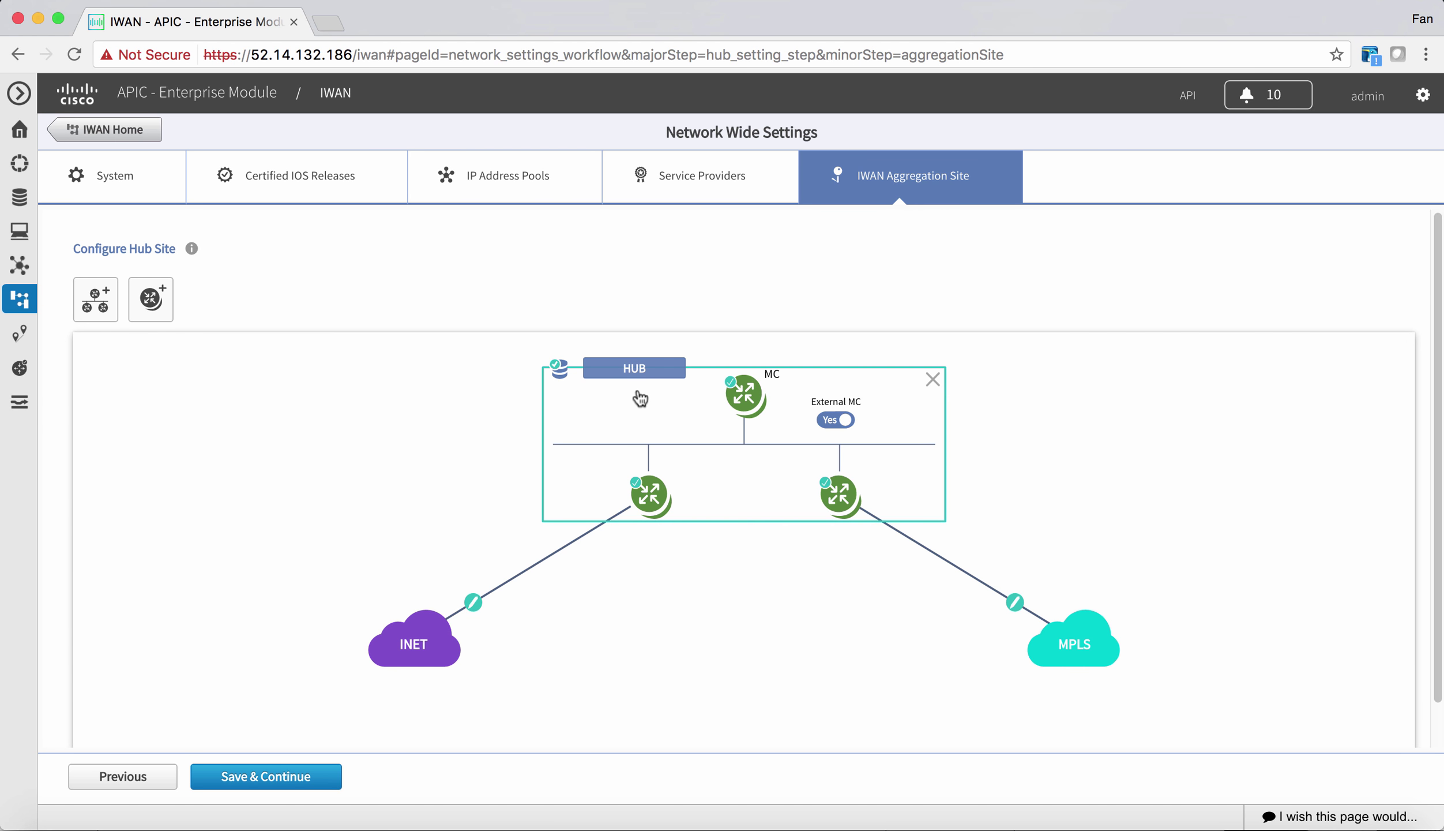
left_click(90, 319)
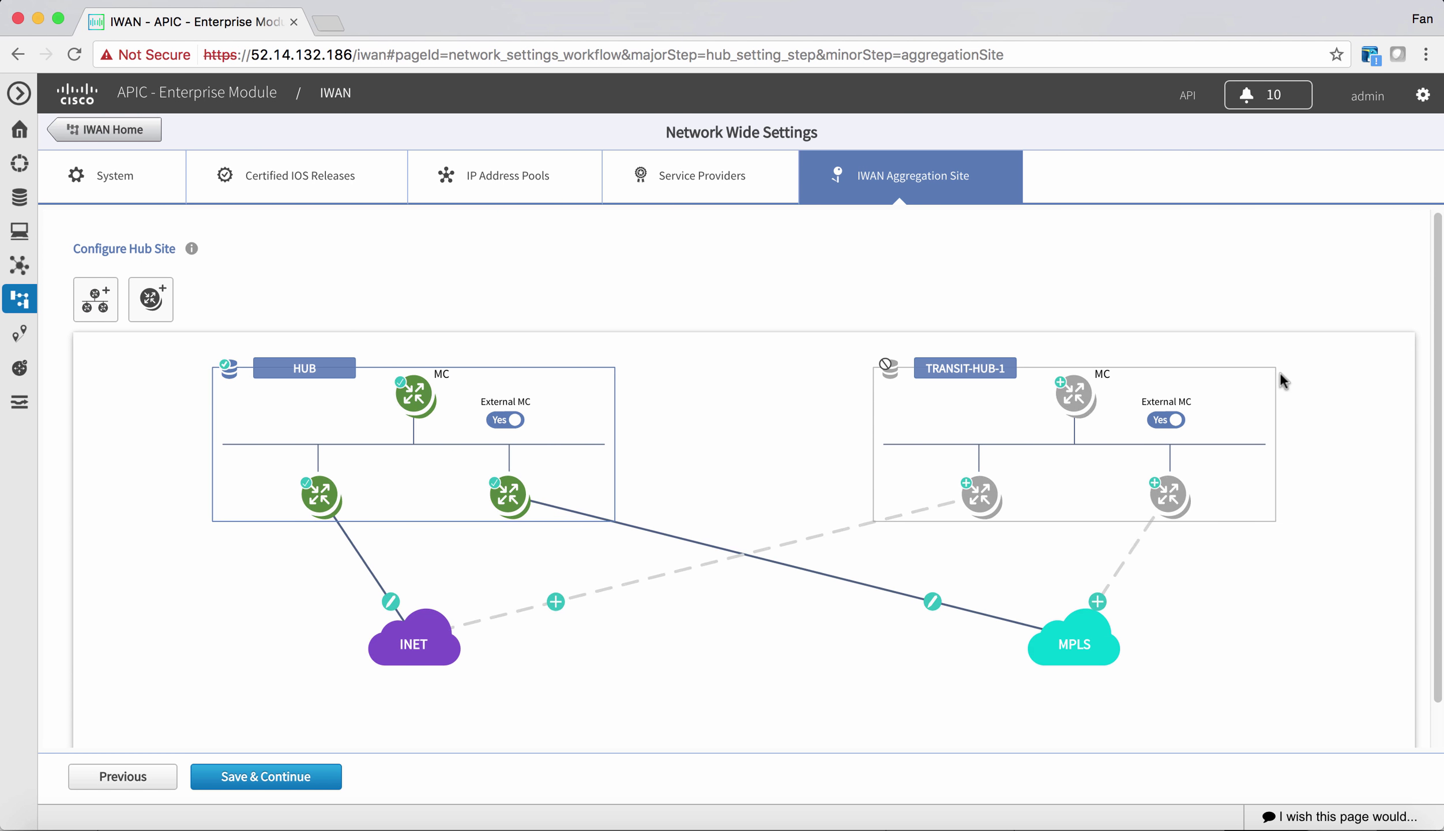
mouse_move(988, 489)
left_click(1264, 376)
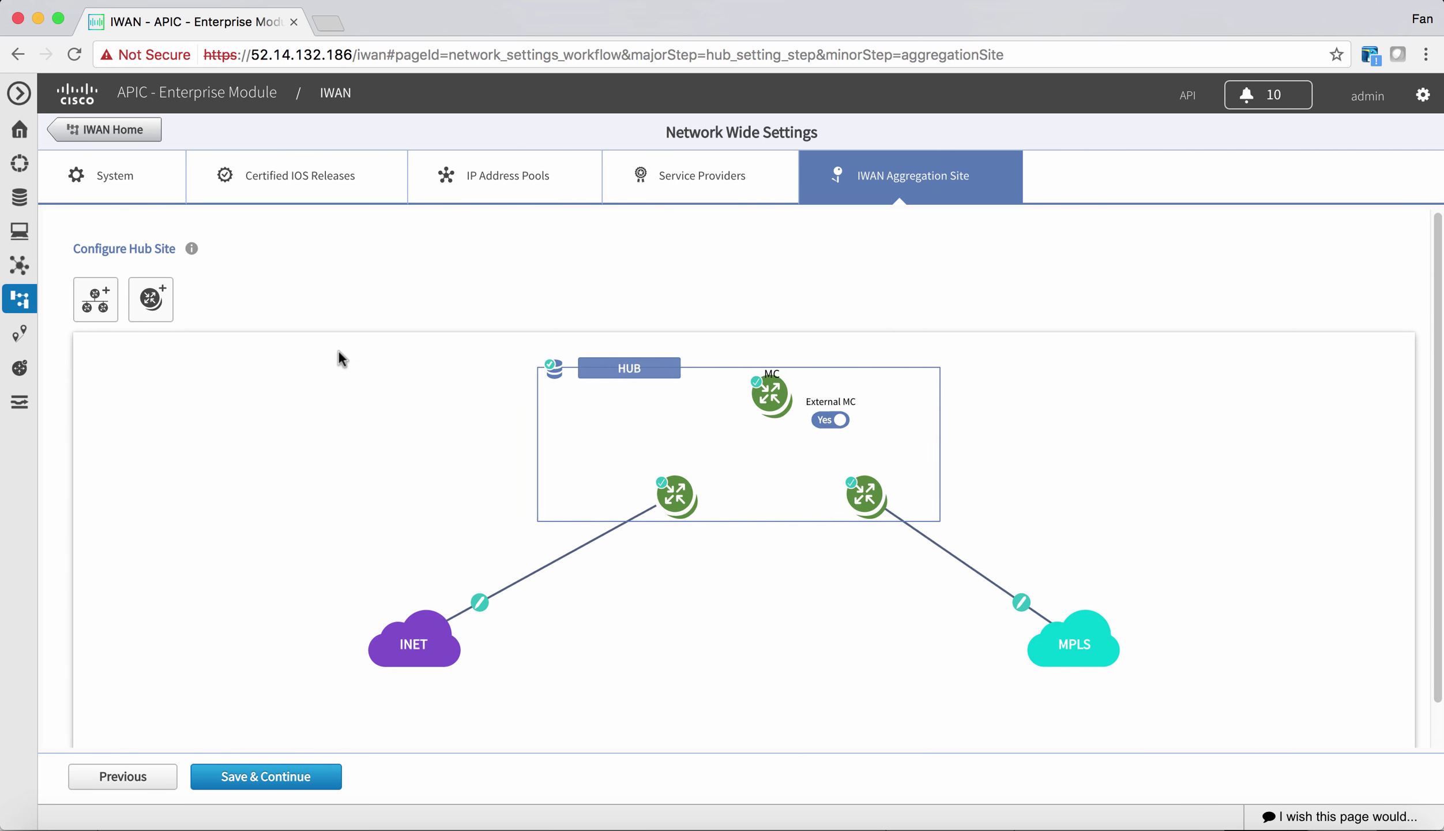
- Add an extra border router to the HUB, delete it again, and return to IWAN Home
left_click(167, 319)
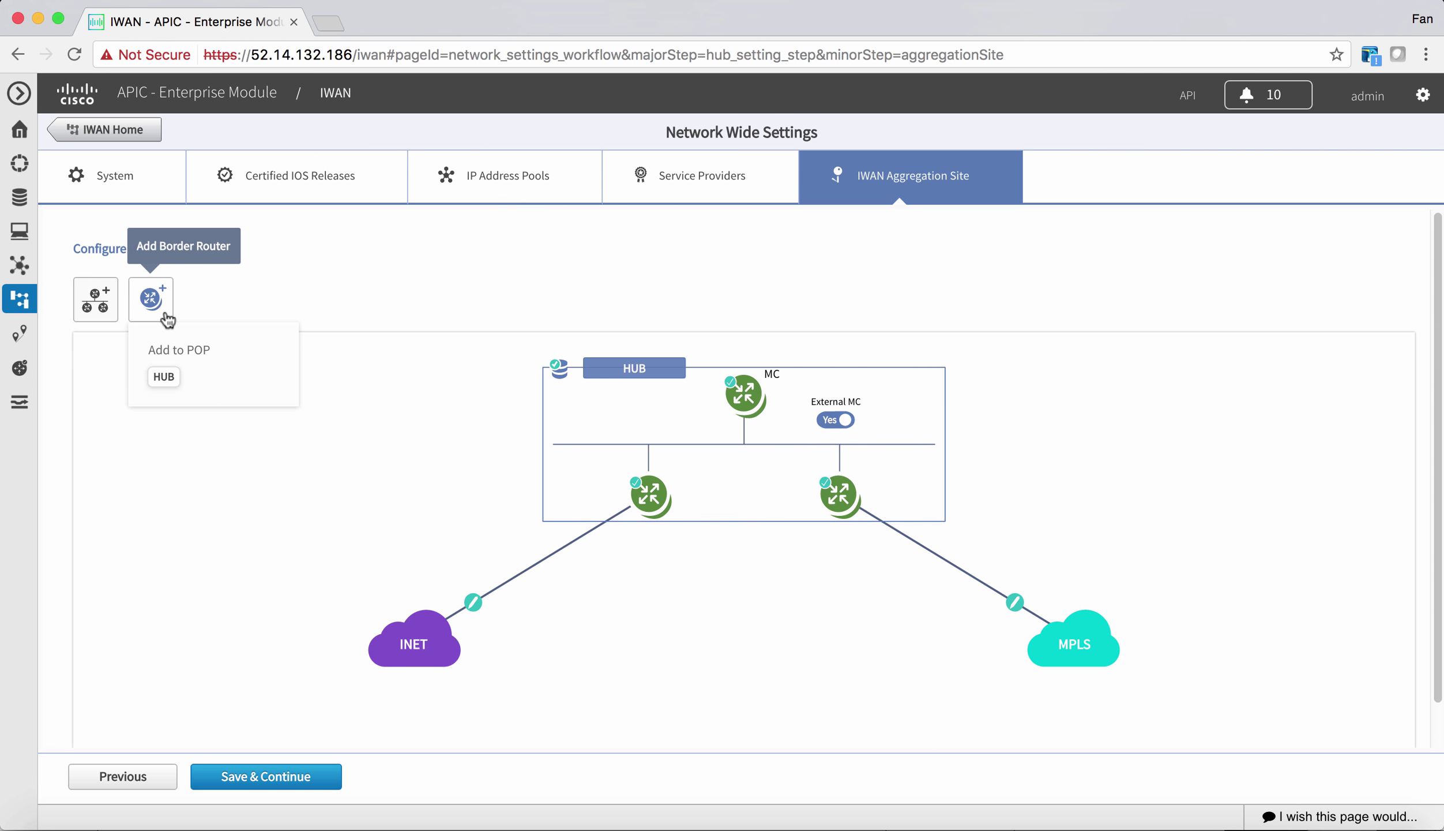
left_click(165, 377)
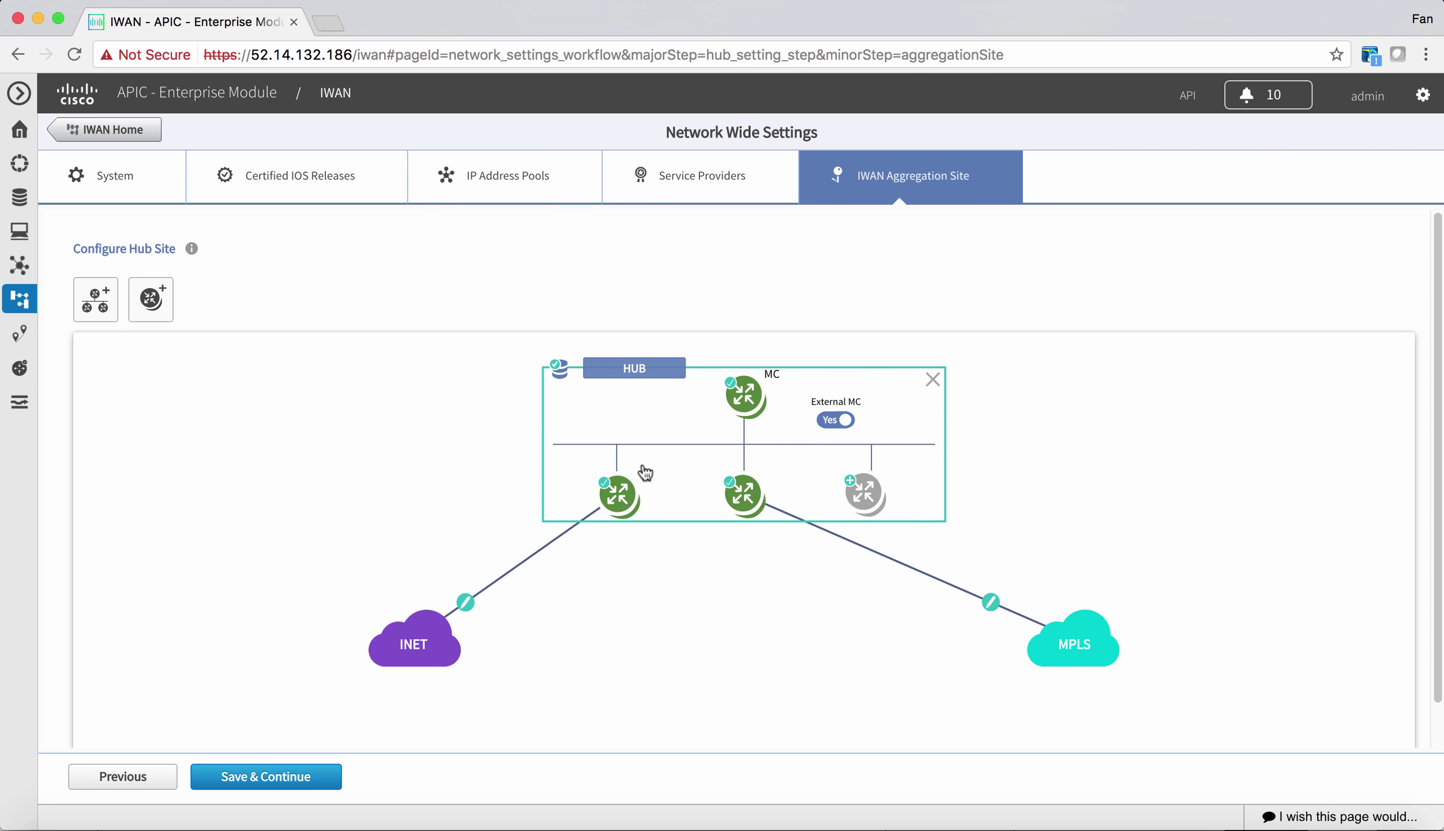
left_click(153, 309)
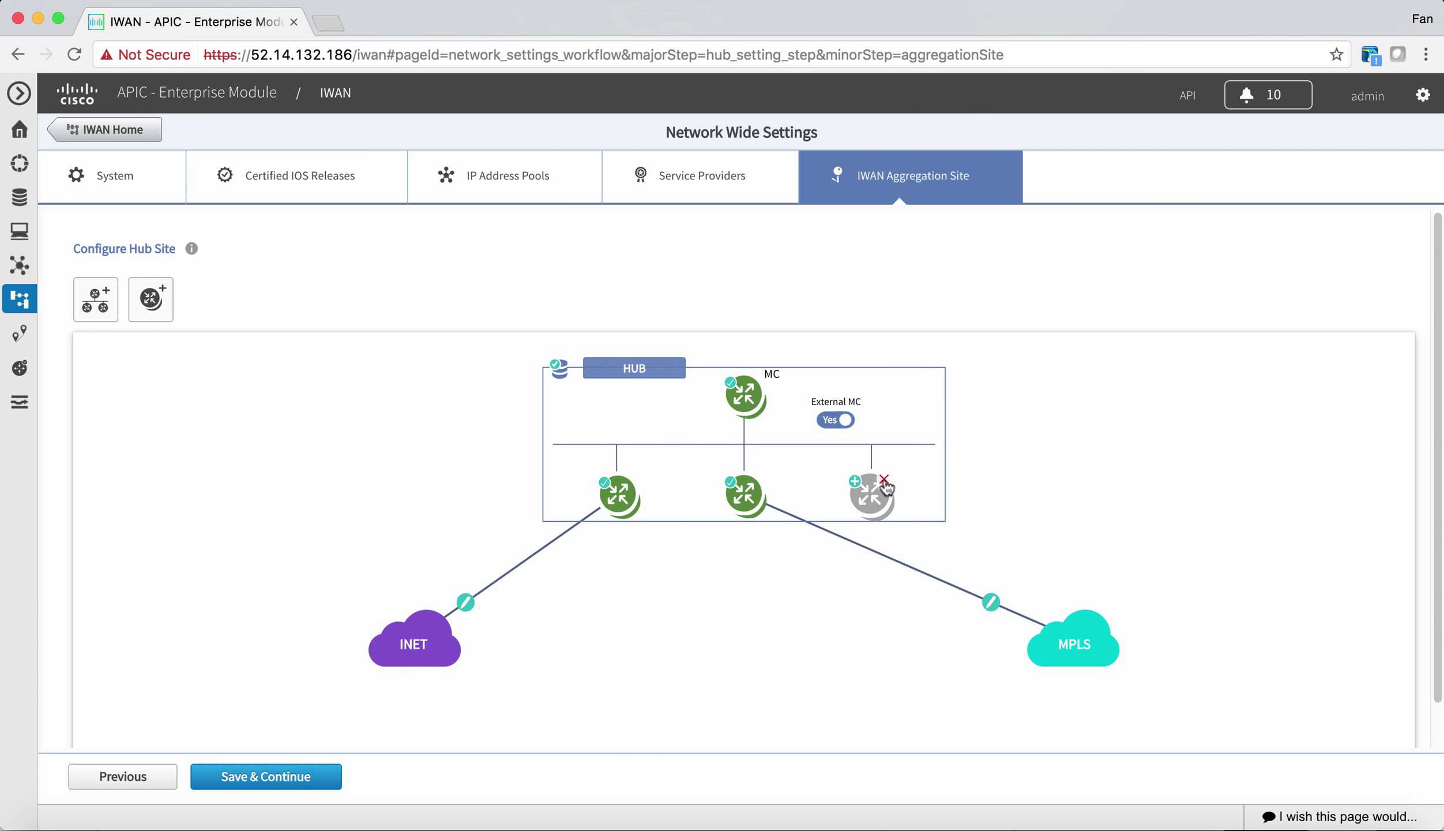
left_click(884, 480)
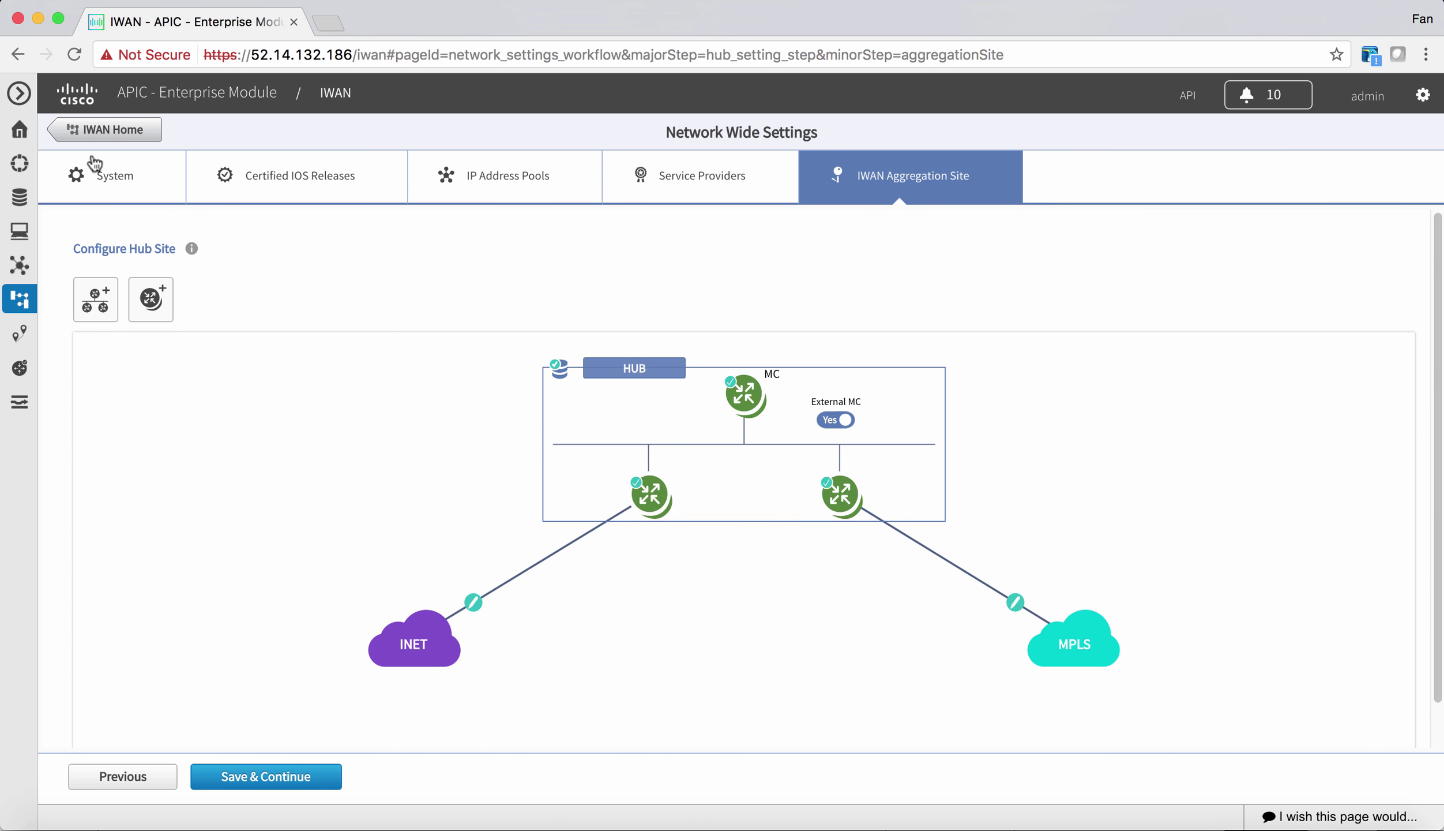
left_click(77, 137)
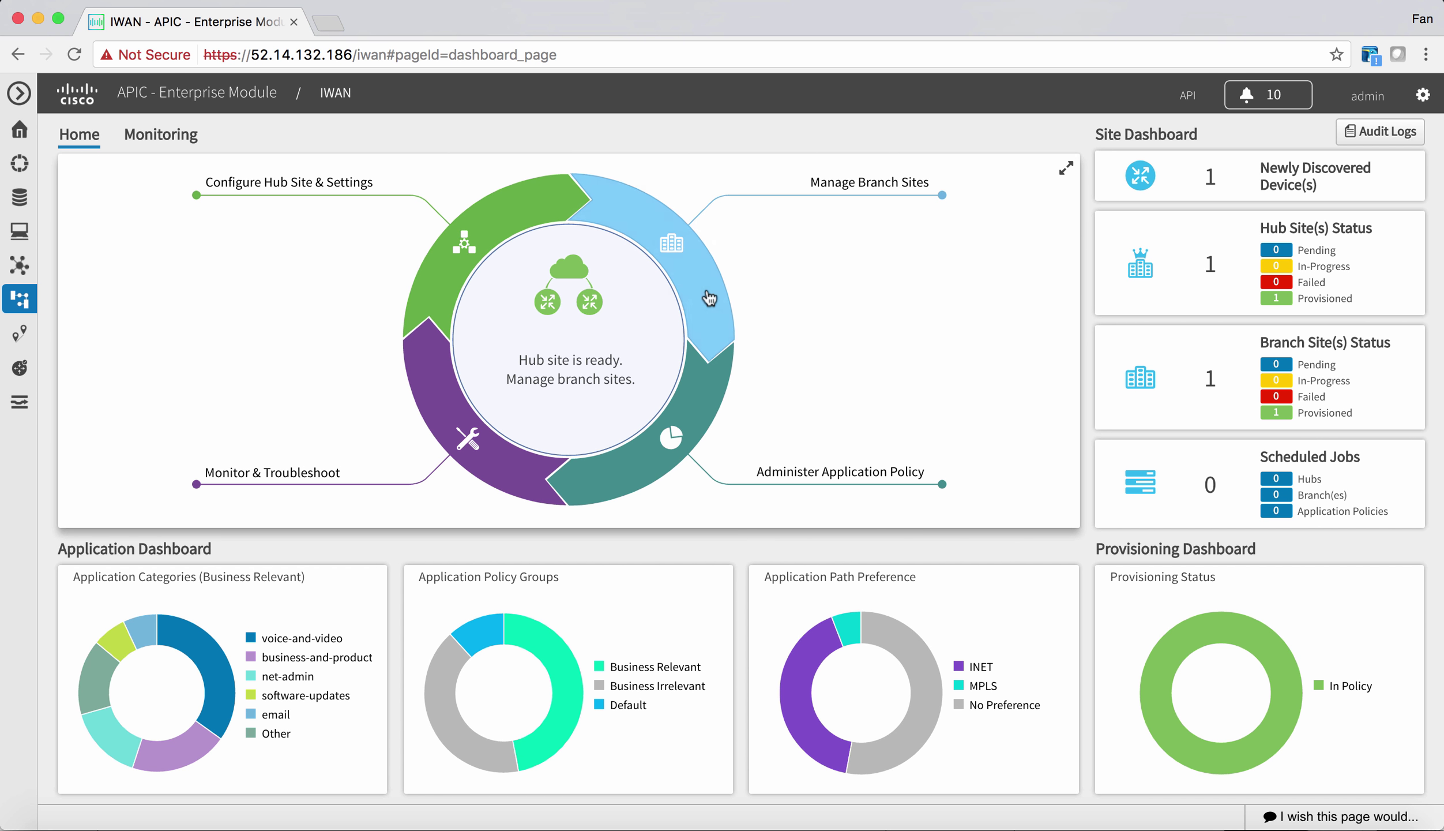
- List the provisioned HUB and branch-1 sites under Manage Branch Sites and review branch-1's details
left_click(692, 283)
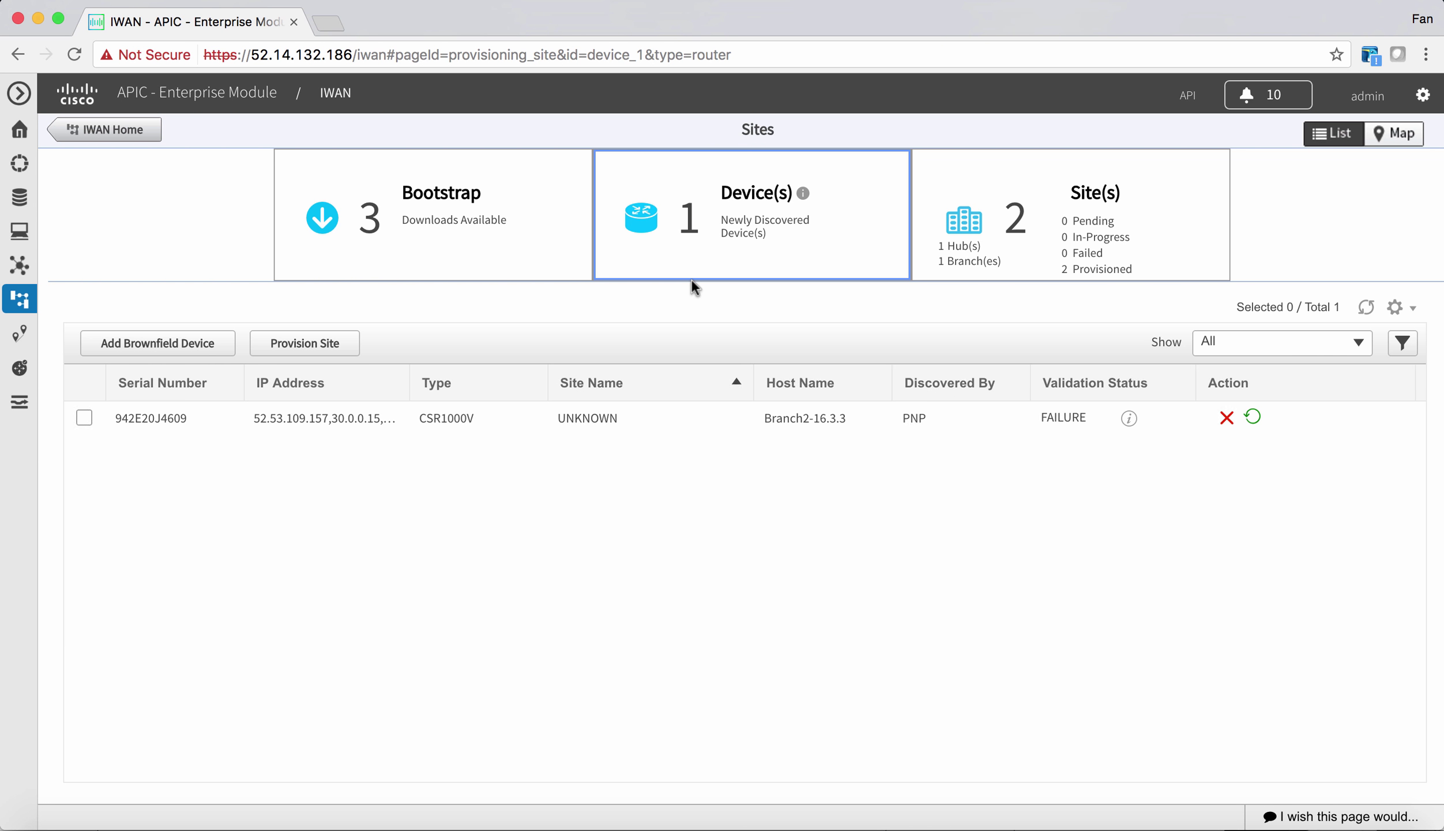
left_click(1370, 311)
left_click(1032, 245)
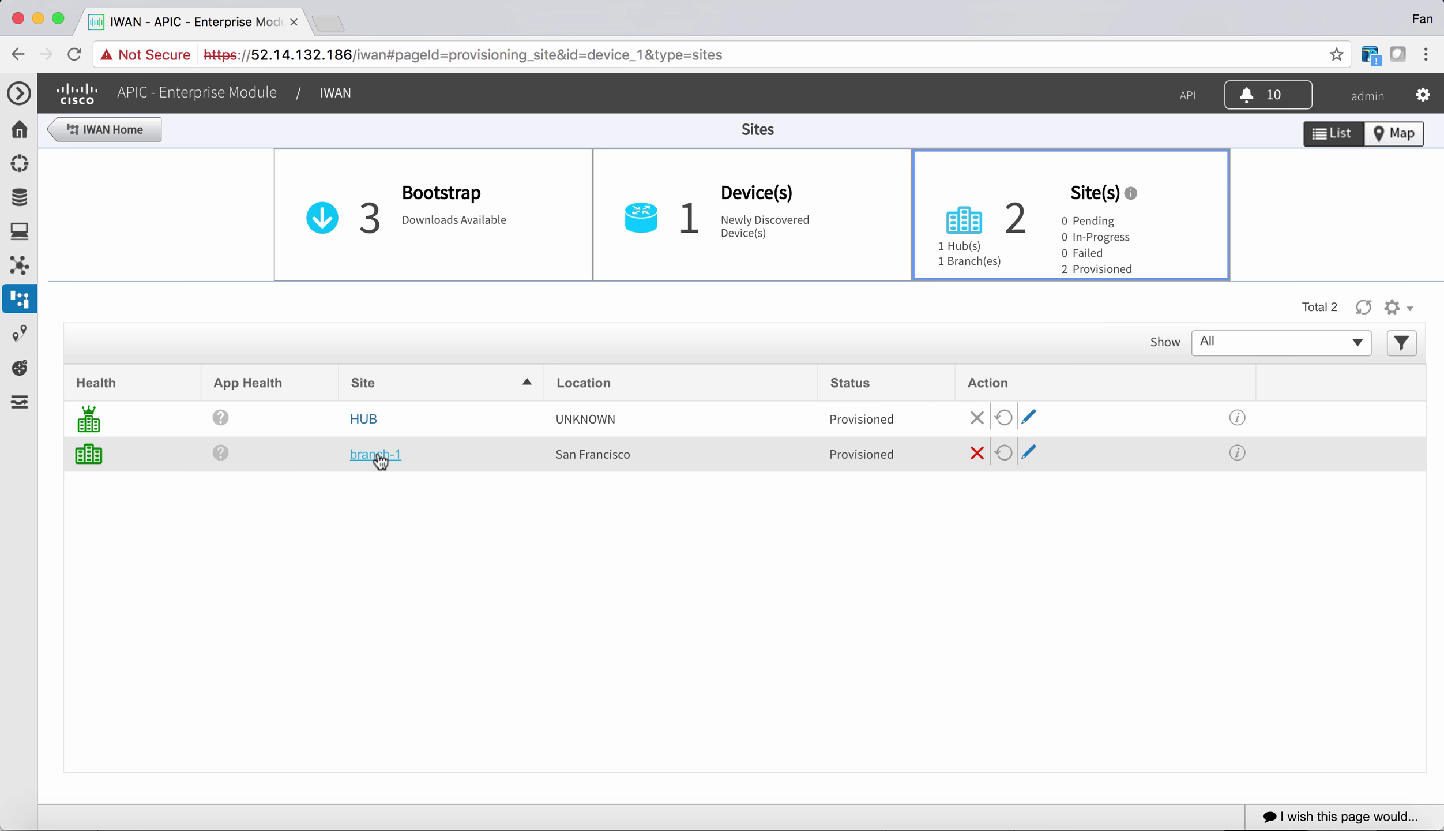
left_click(376, 454)
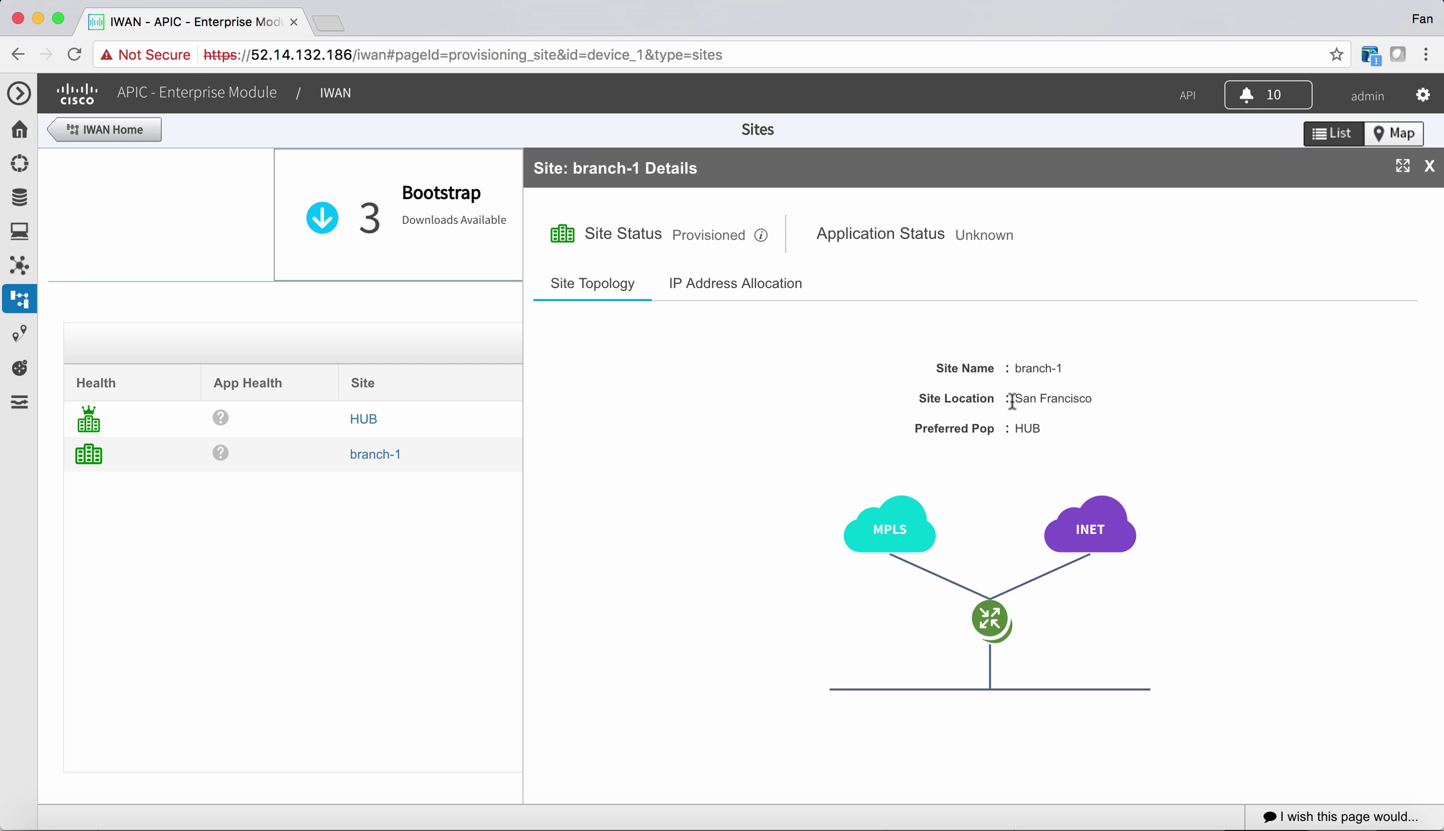
left_click(1430, 167)
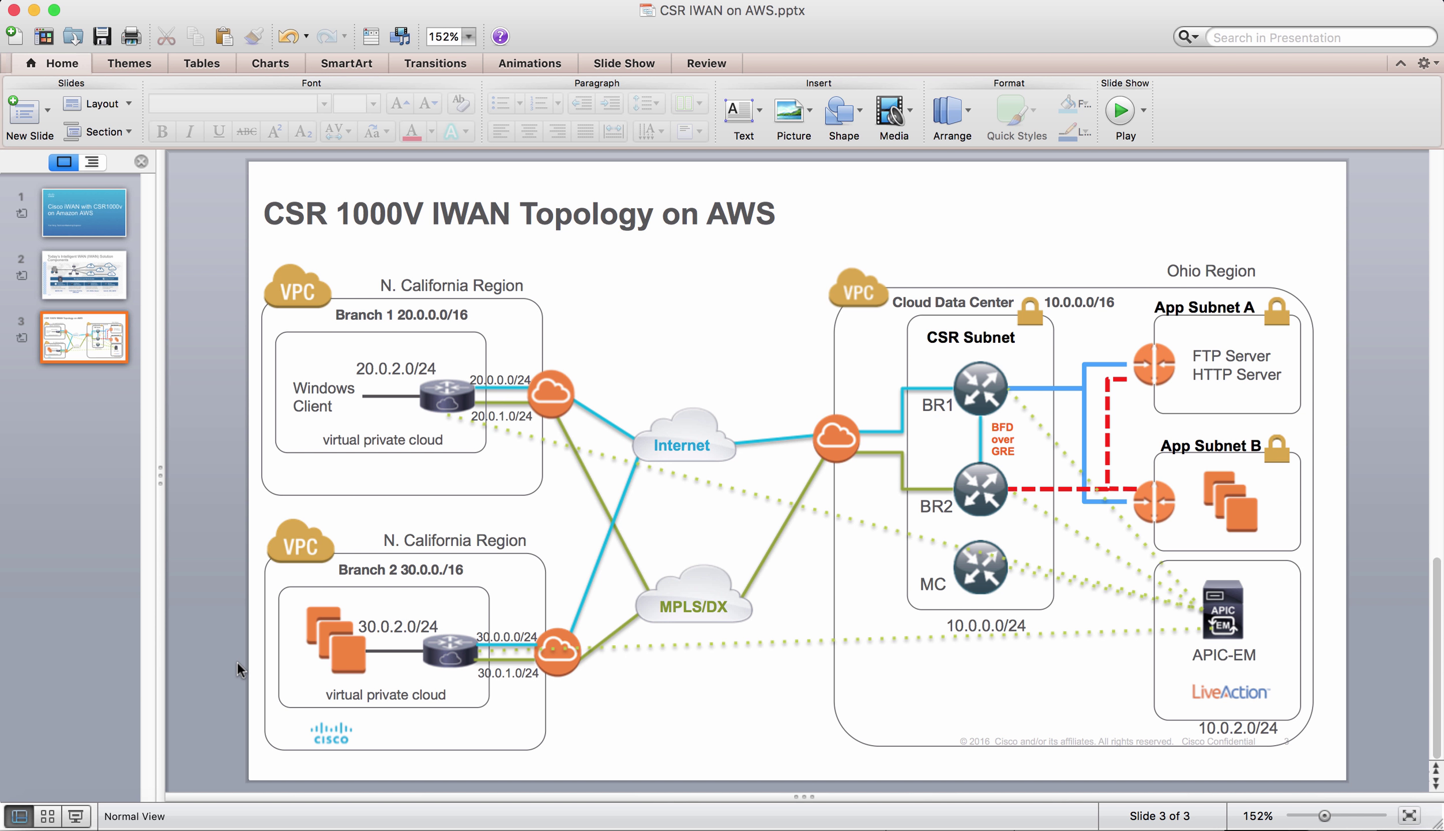
- Select the Branch 2 group on the topology slide
left_click(458, 662)
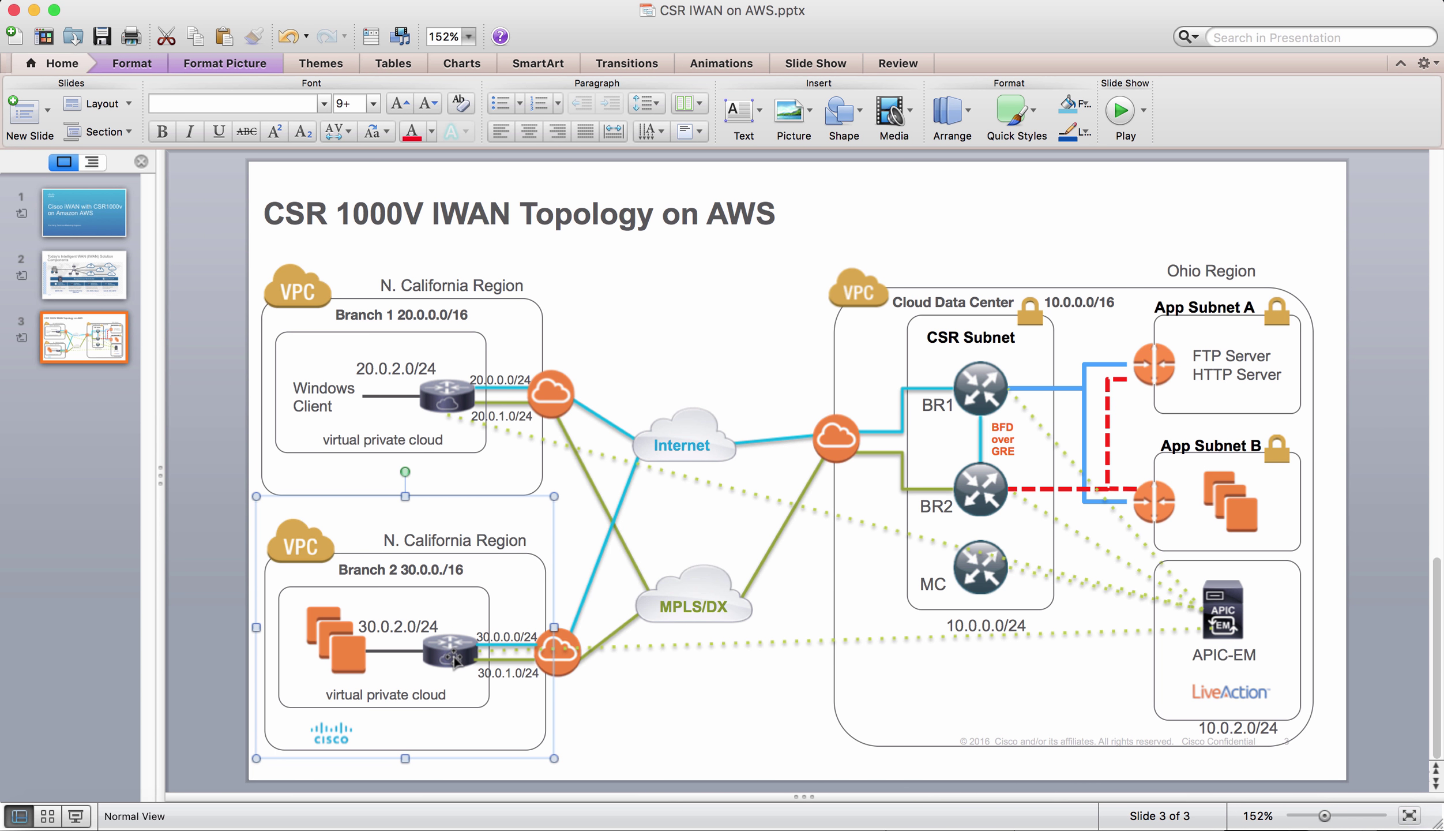
- Copy Branch2-16.3.3's public IP 52.53.109.157 and SSH into it as cisco
left_click(23, 805)
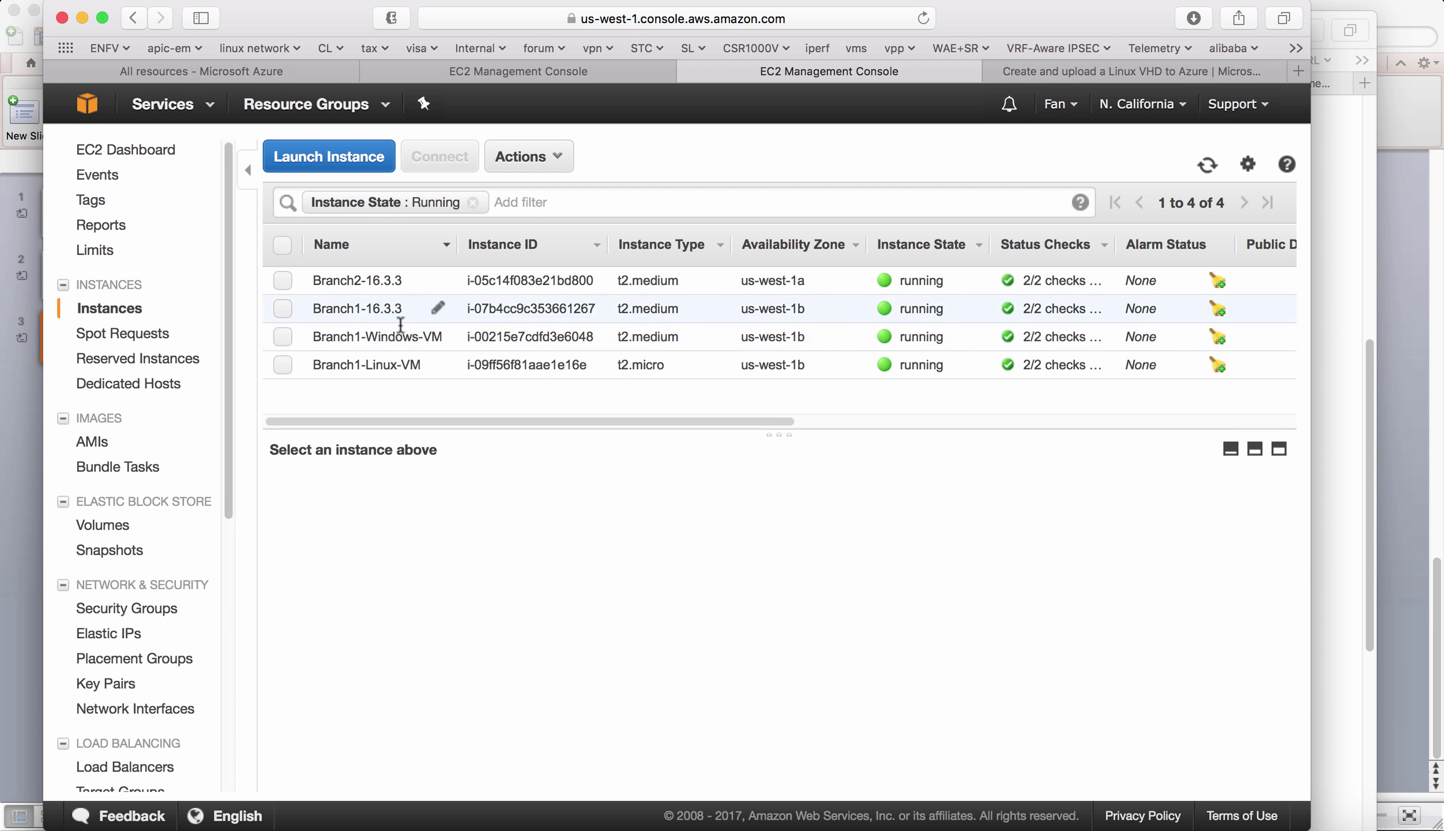
left_click(283, 281)
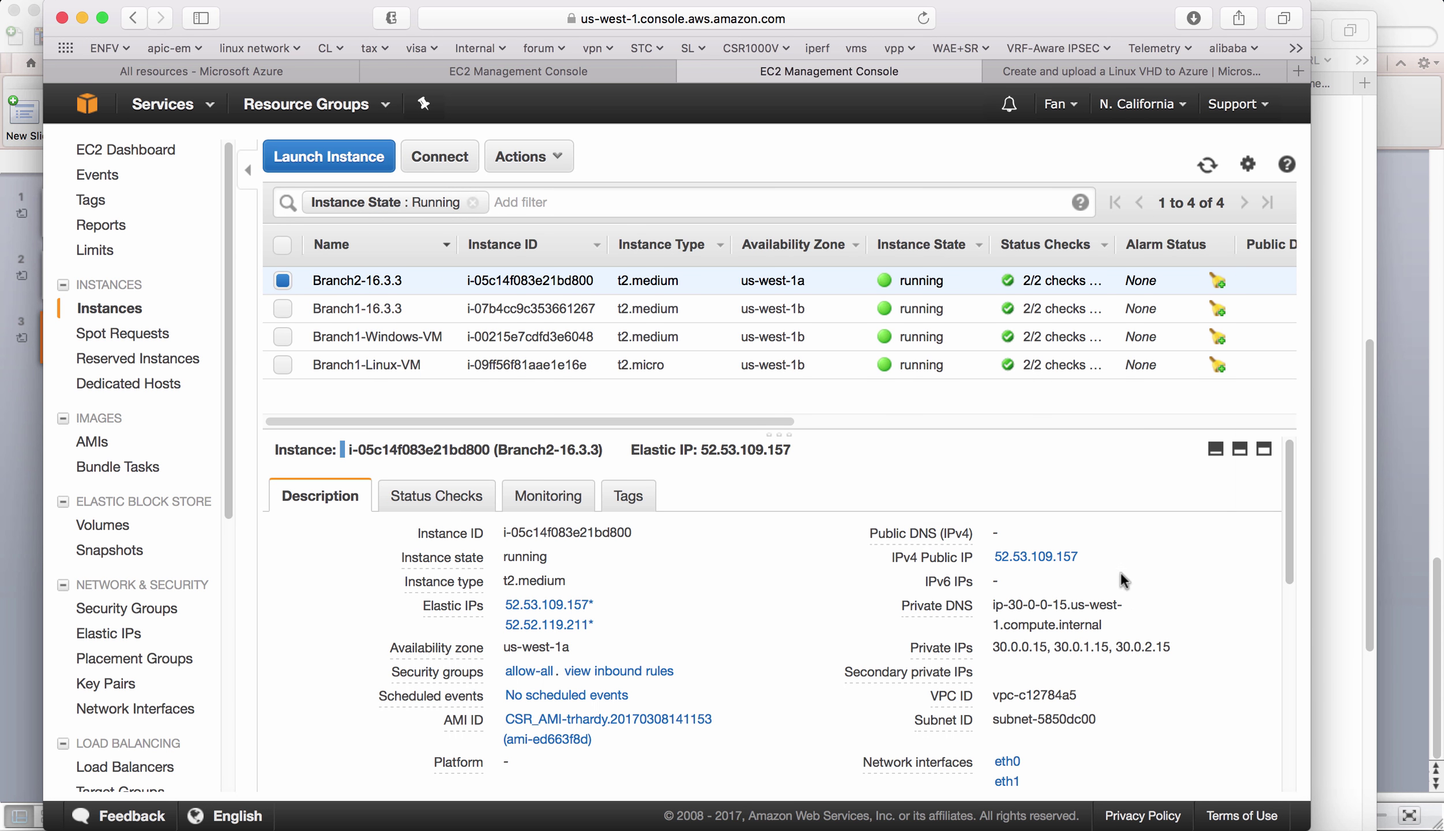
left_click_drag(1087, 556, 997, 550)
key("super+c")
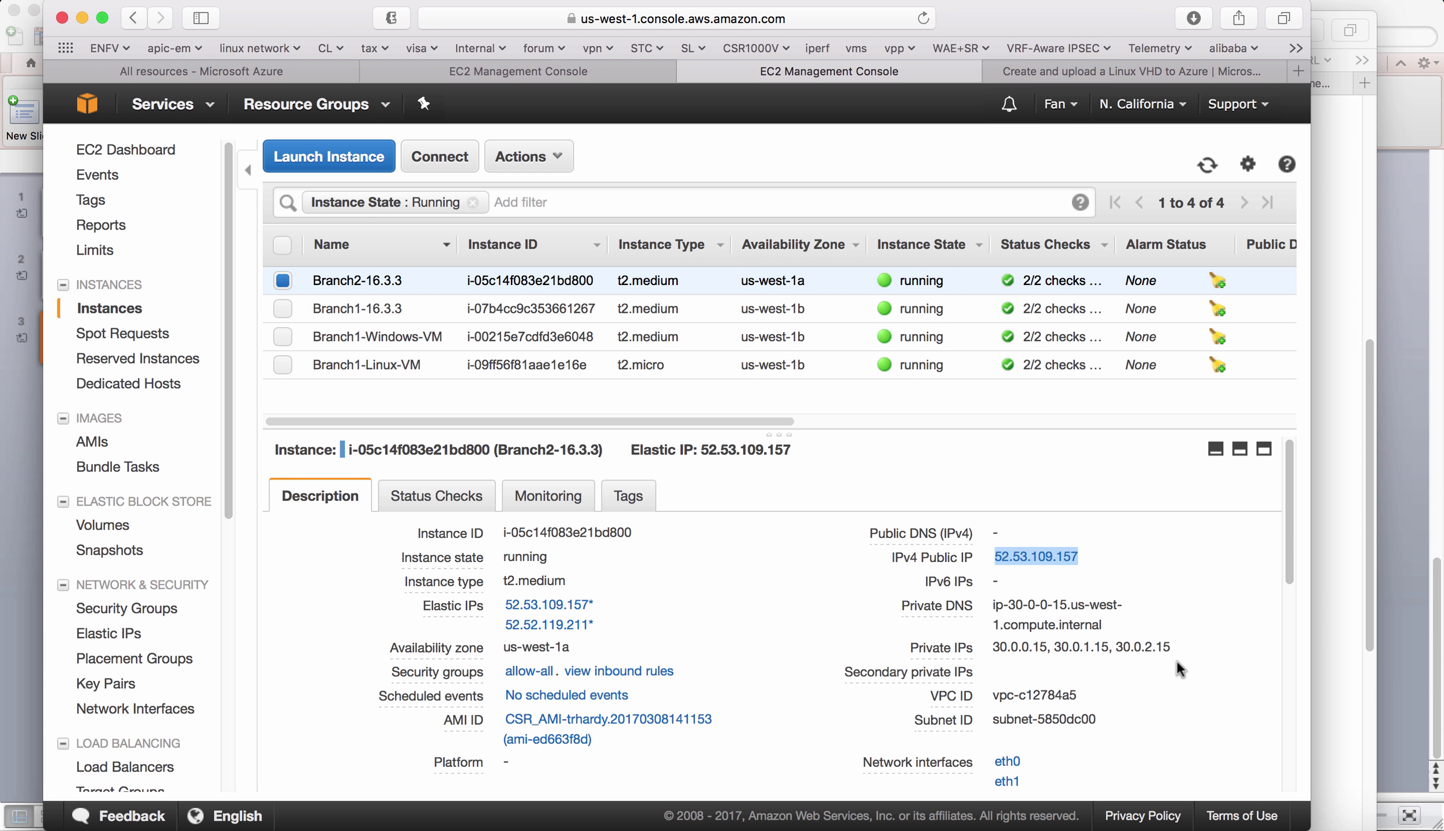
left_click(1182, 813)
type("ssh cisco@")
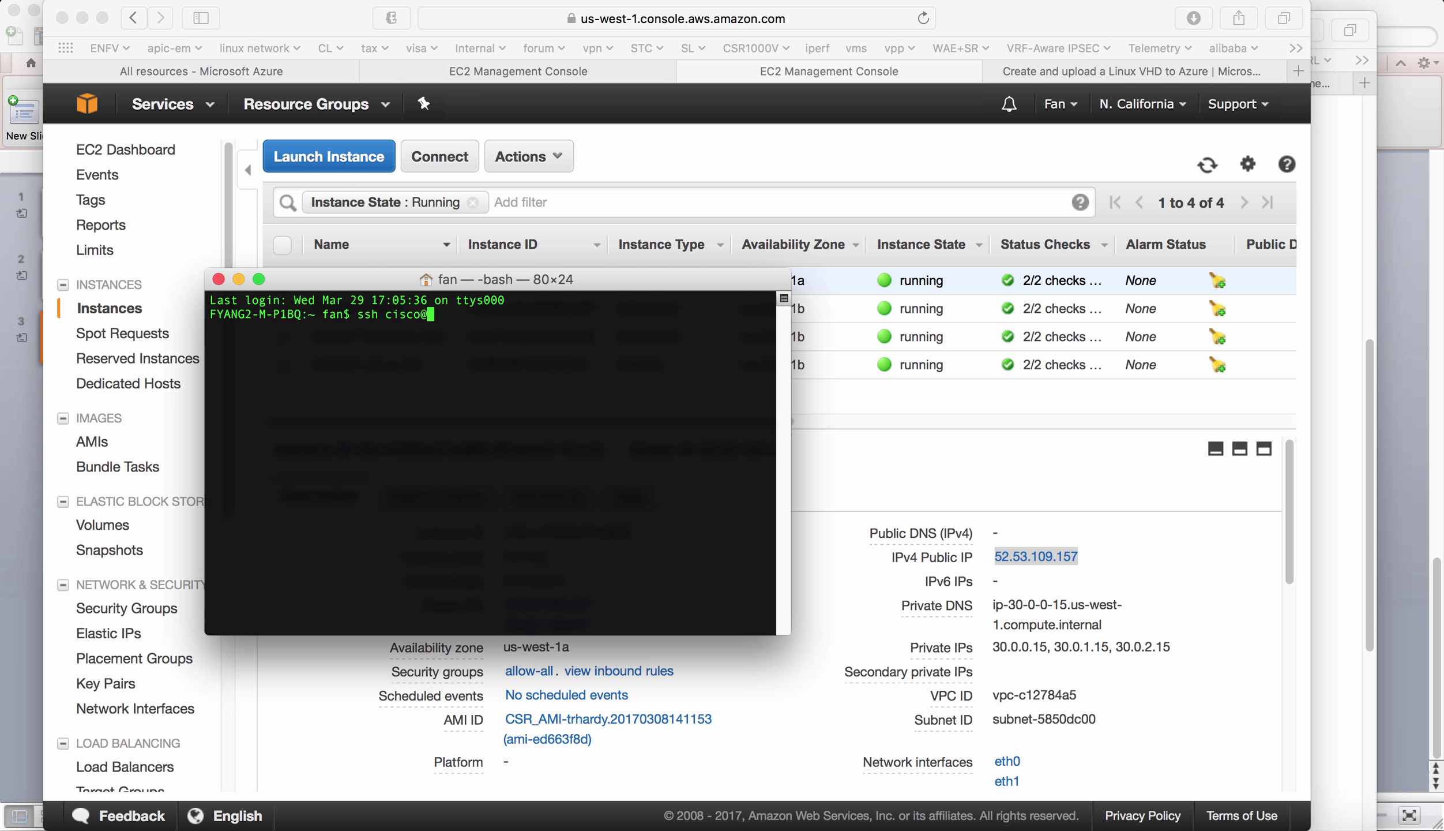
key("super+v")
key("Return")
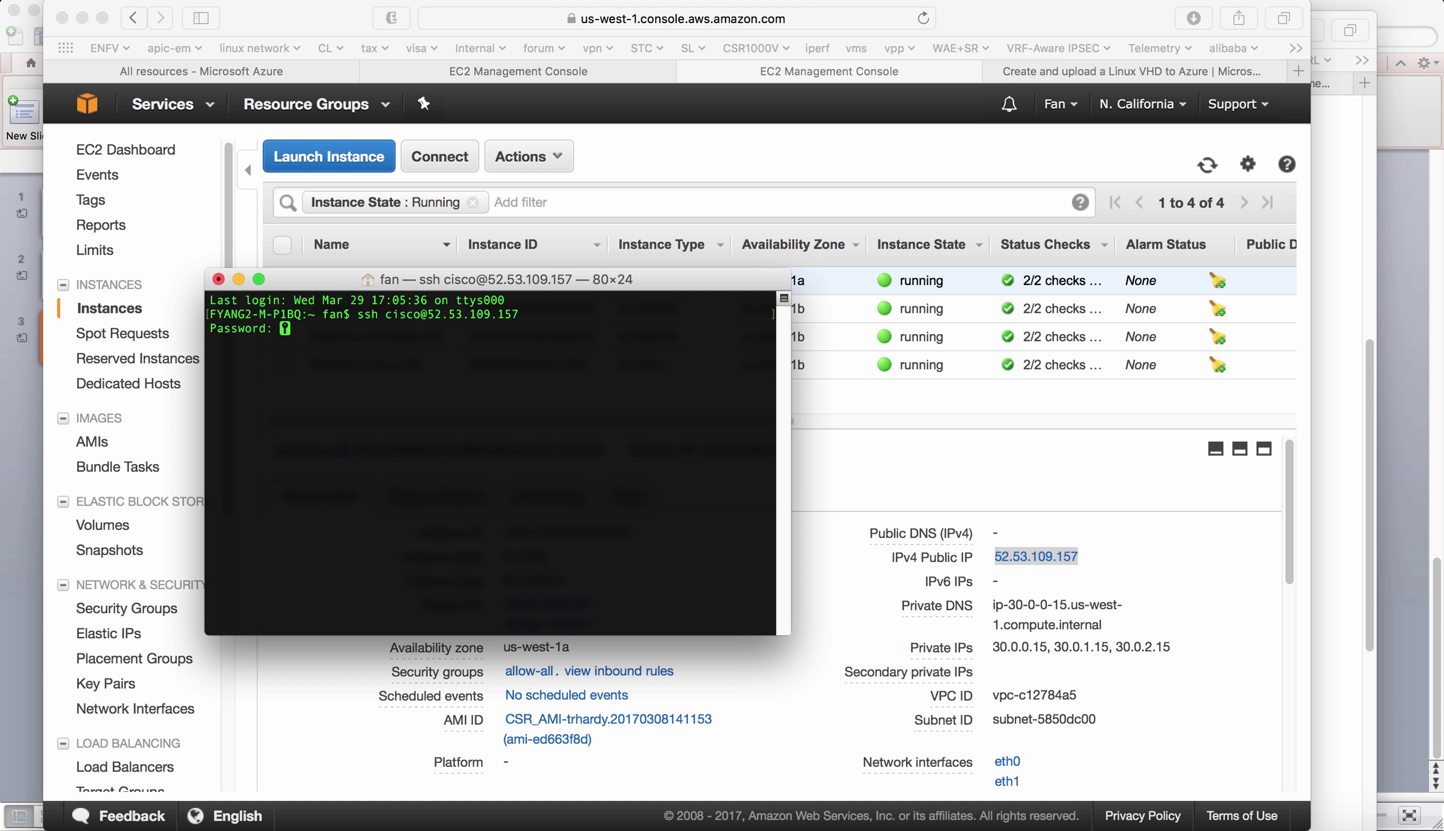
key("Return")
- Page through the router's running config with show run, then enter conf t mode
key("Return")
key("Return")
type("show run")
key("Return")
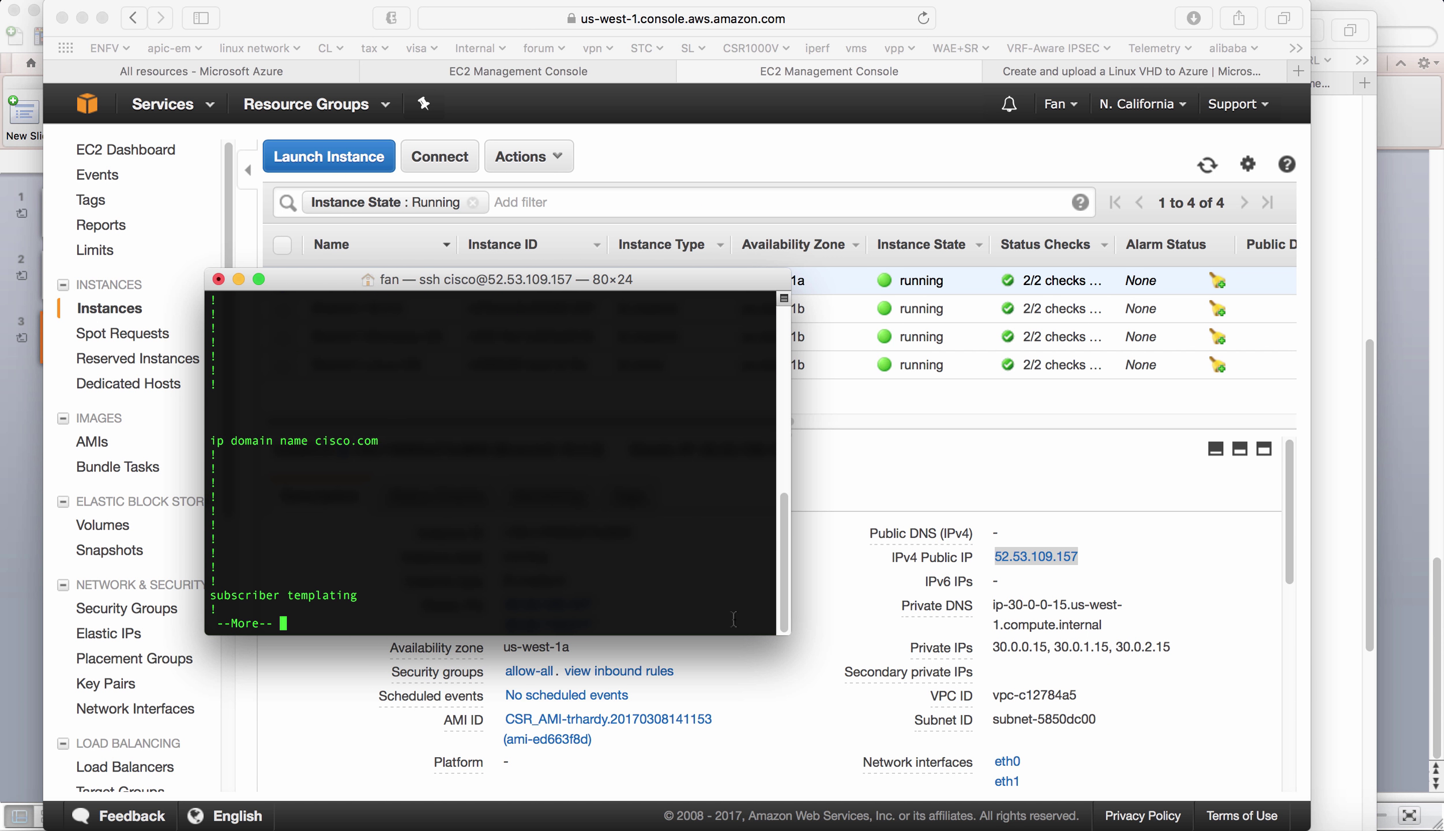
key("space")
left_click_drag(790, 634, 930, 690)
key("space")
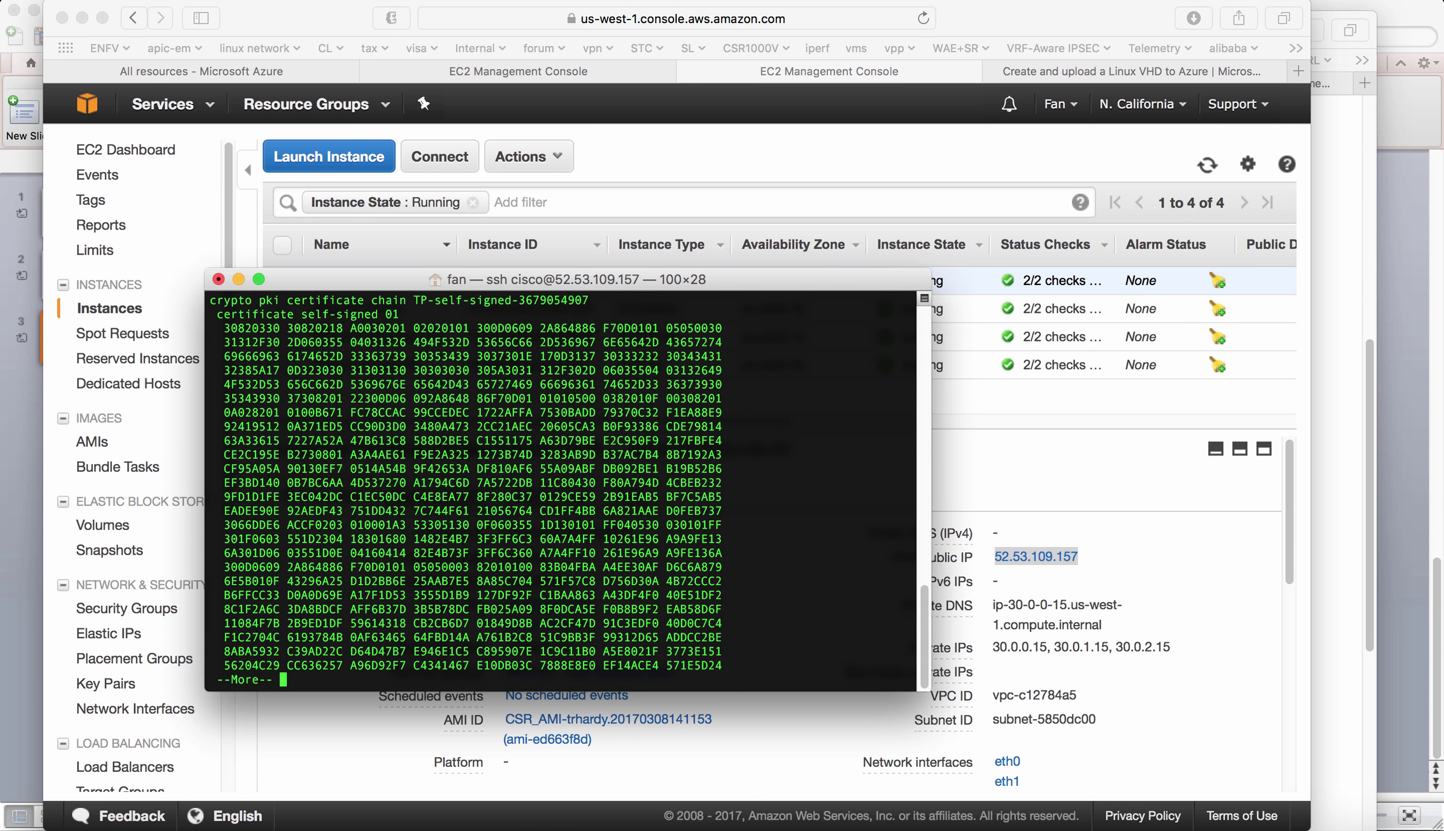
key("space")
key("space")
key("space")
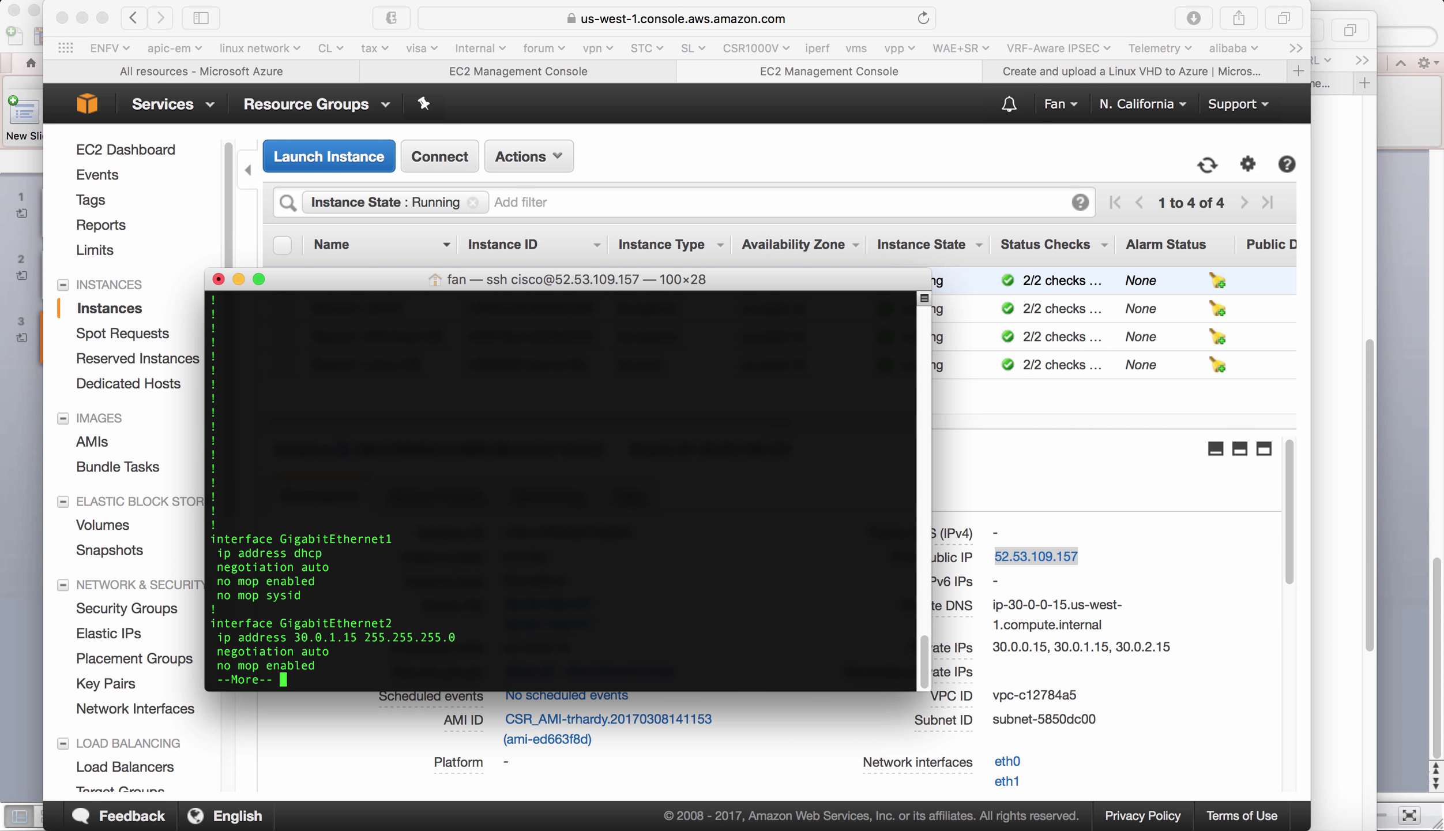
key("space")
key("space")
key("space")
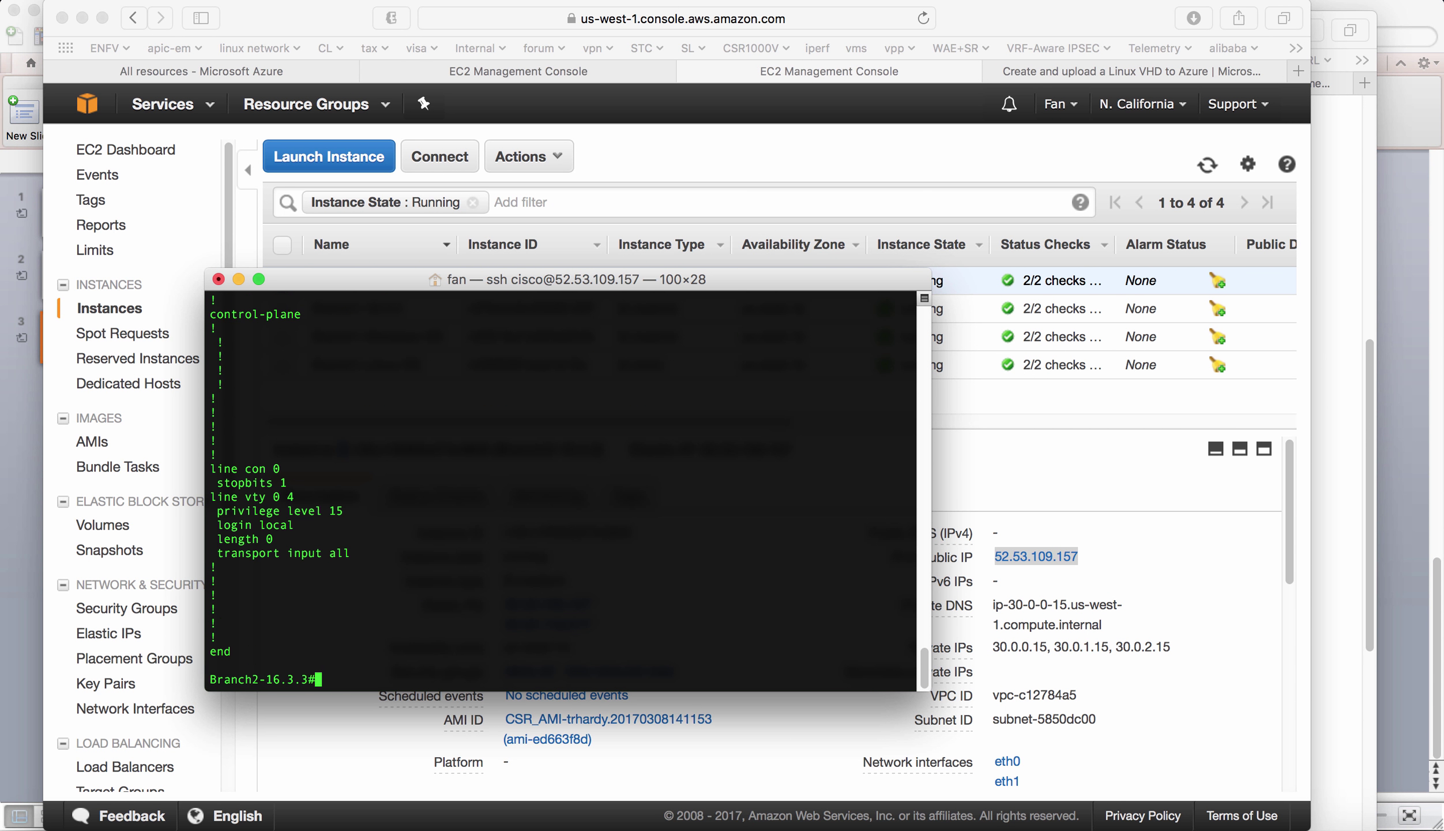
type("conf t")
key("Return")
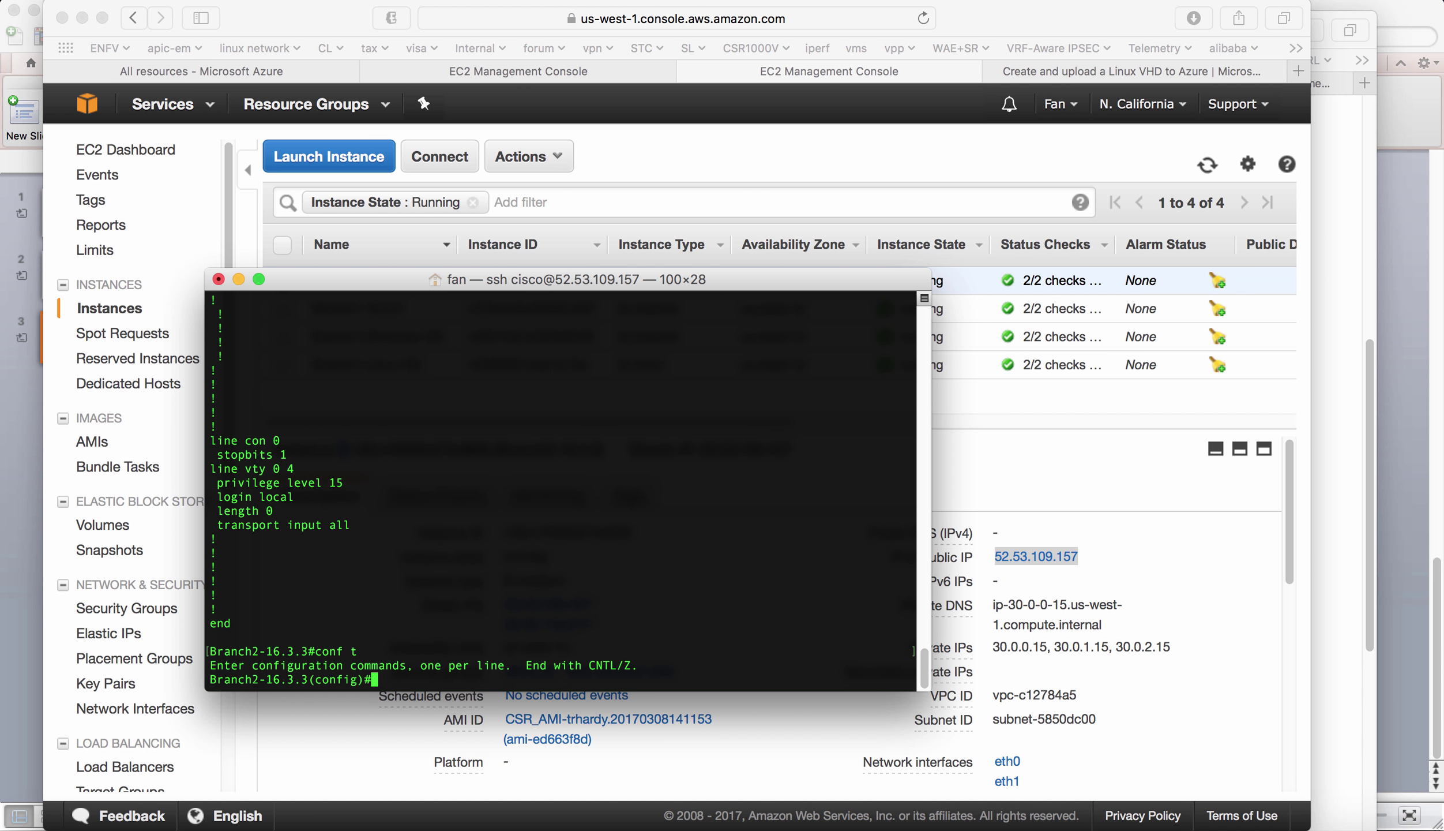
- Create the PnP profile iwan-profile on the Branch2 router
type("pnp")
key("Return")
type("pnp profil")
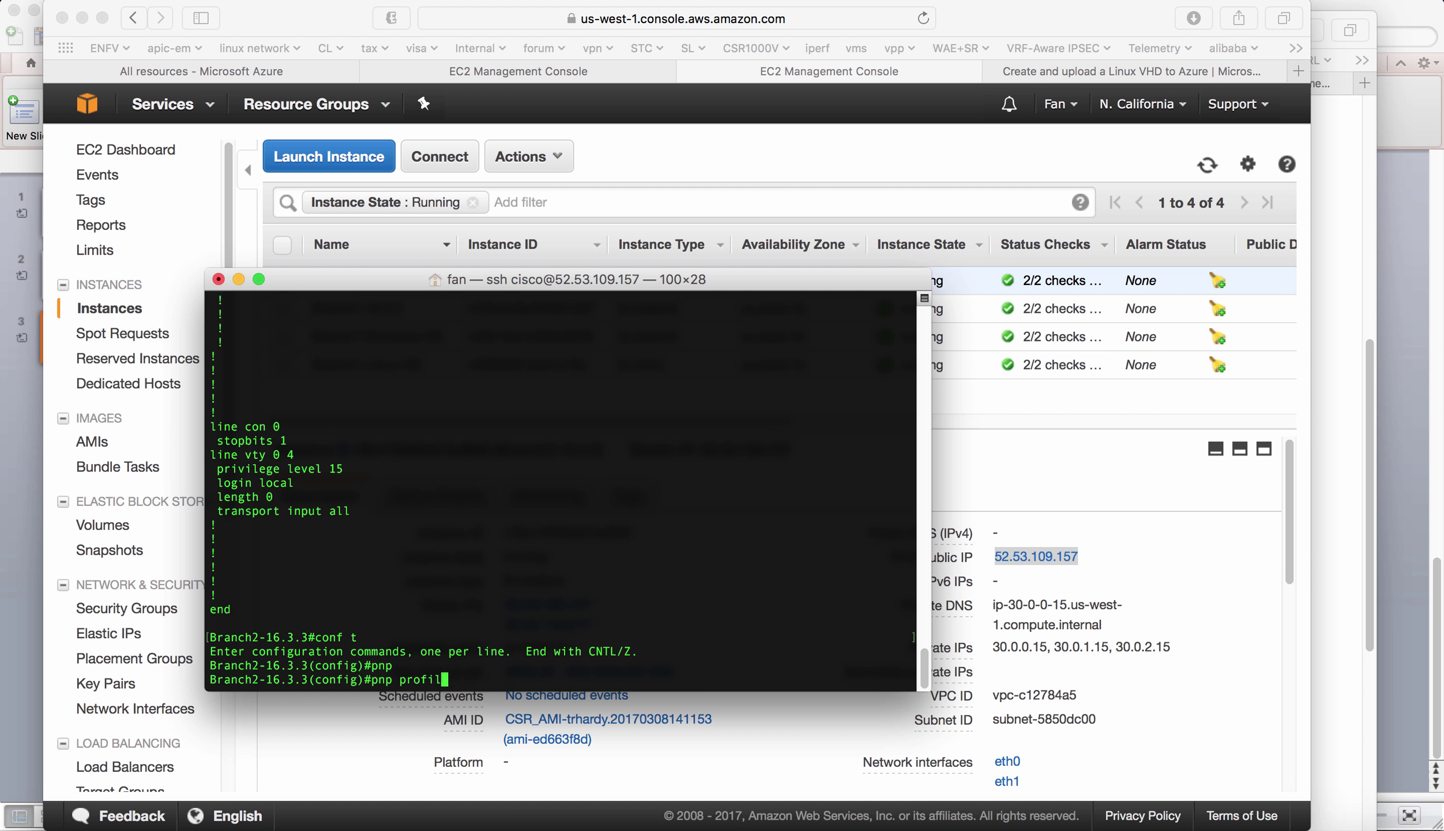
key("Tab")
type("?")
type("p")
key("BackSpace")
type("iwan-")
type("profile")
key("Return")
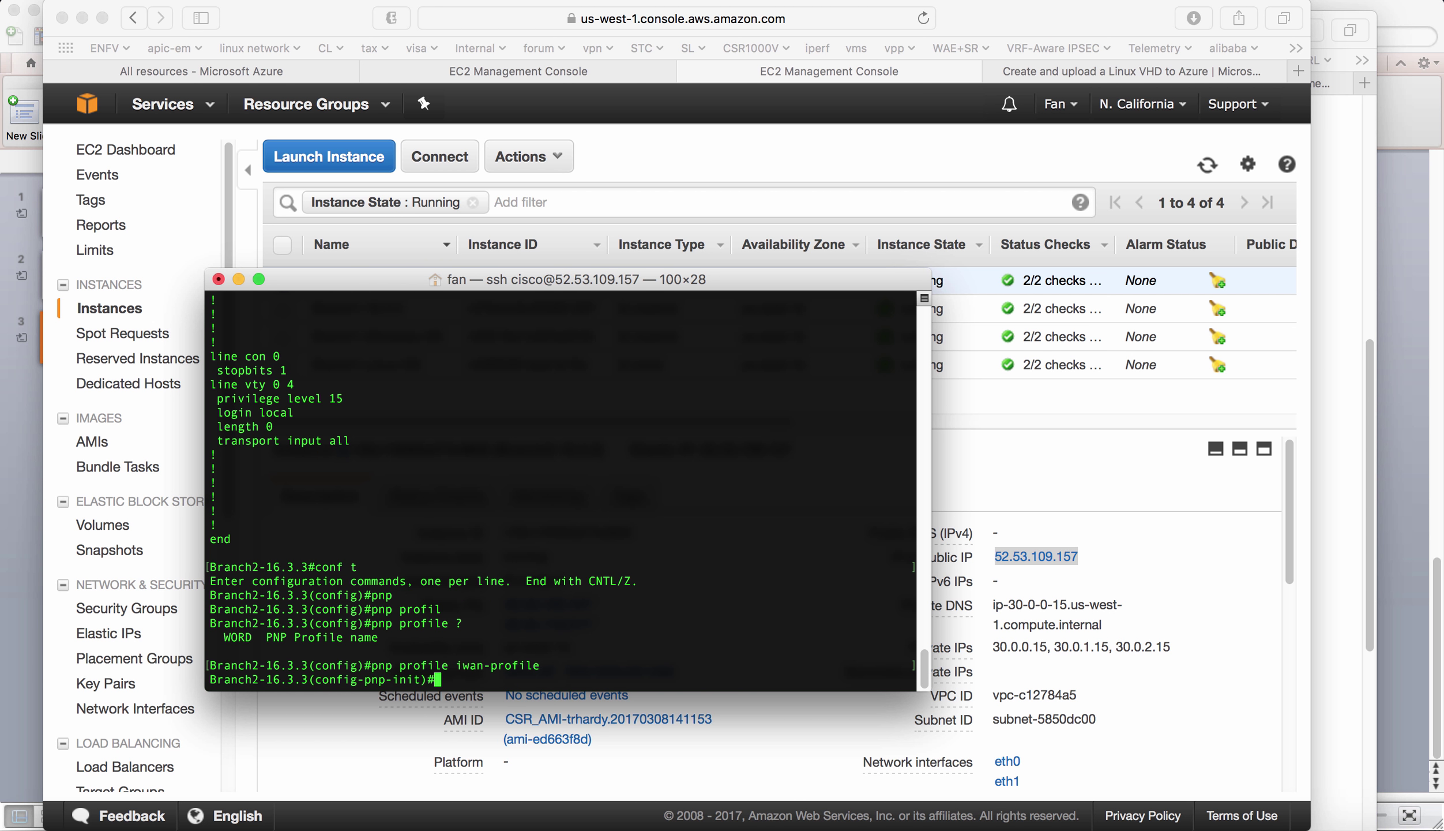
- Set the profile's transport to http ipv4 52.14.132.186 port 80, copying the IP from APIC-EM
type("tran")
key("Tab")
type("?")
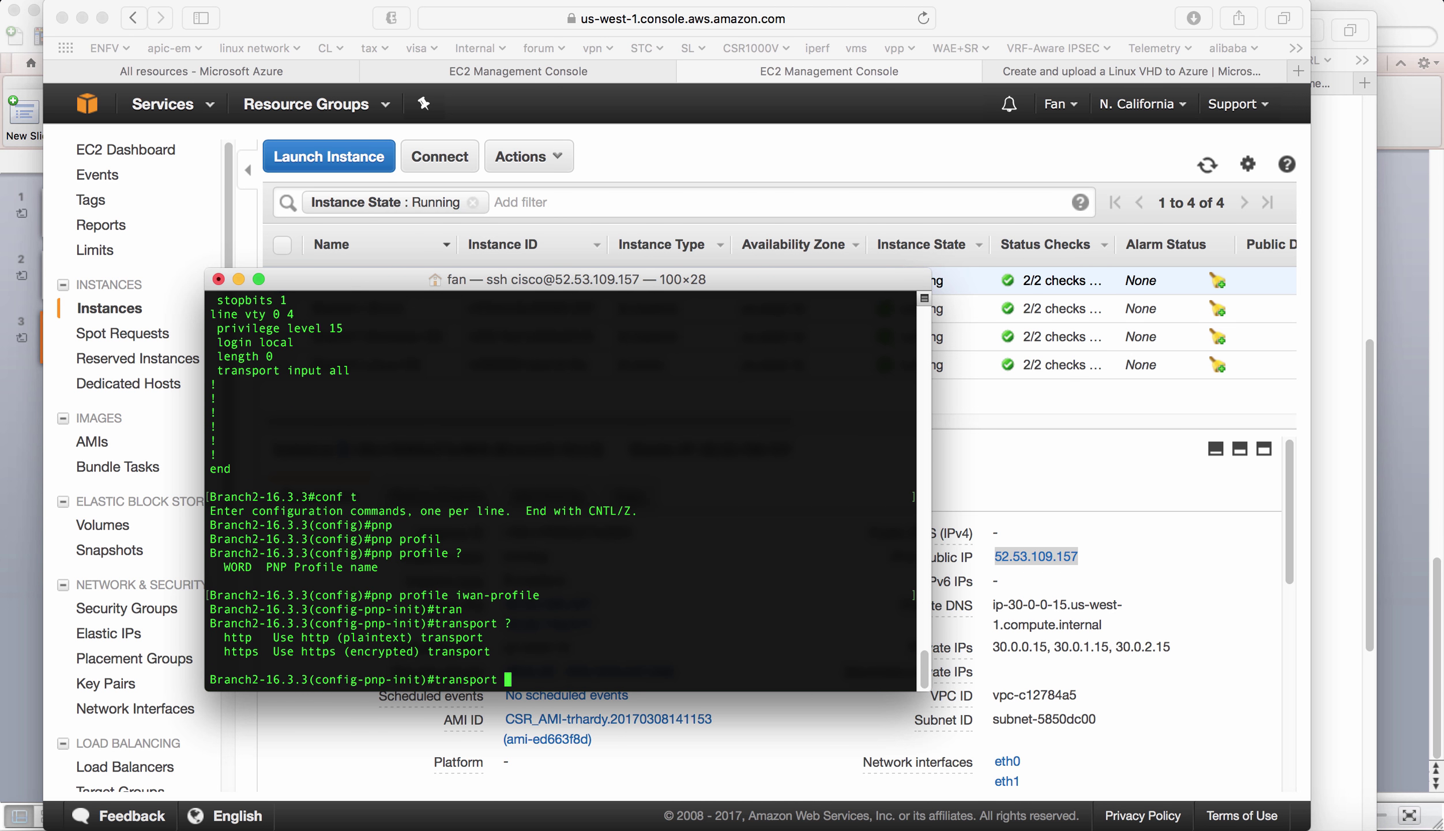
type("htt")
key("Tab")
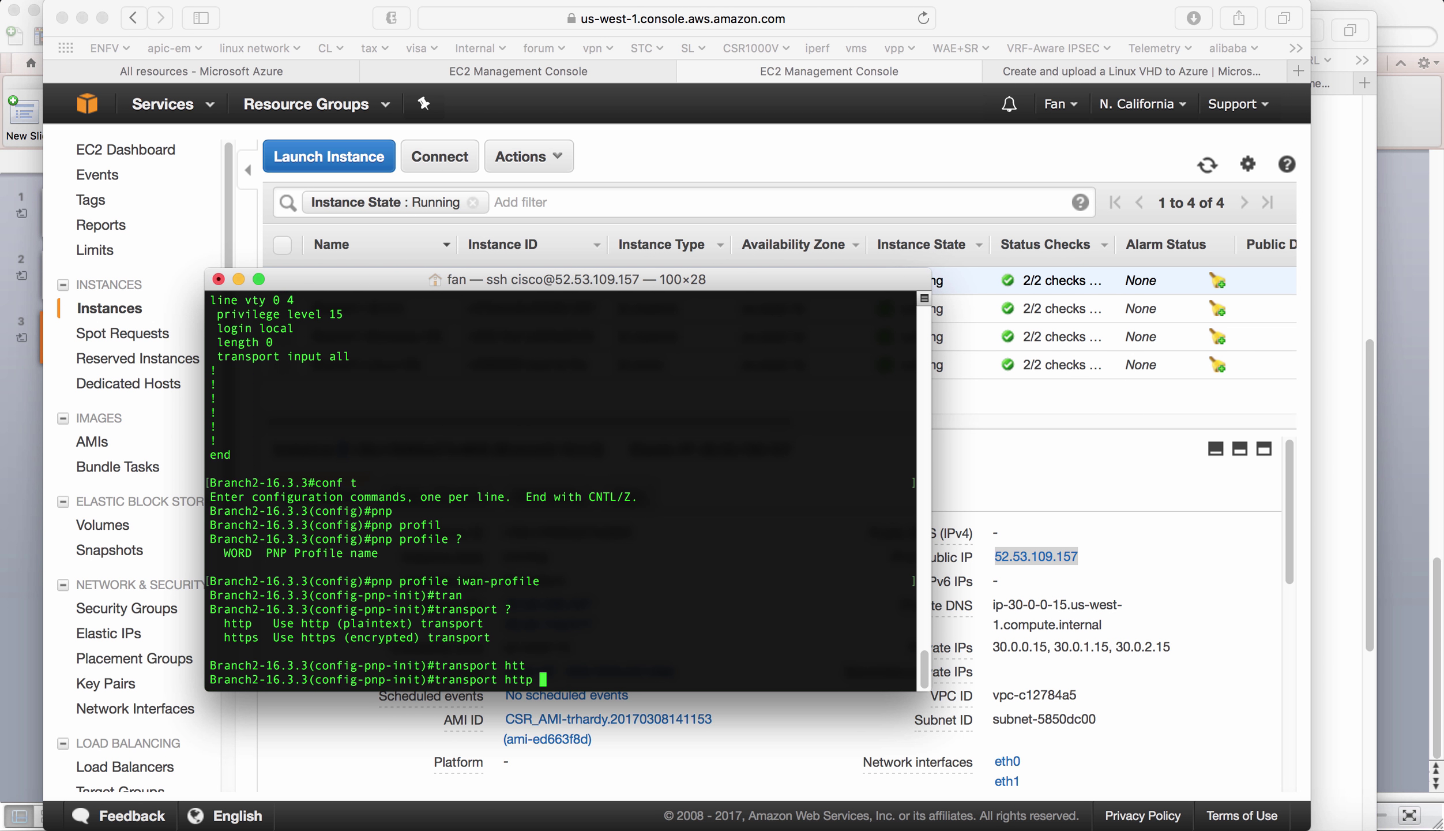
type("?")
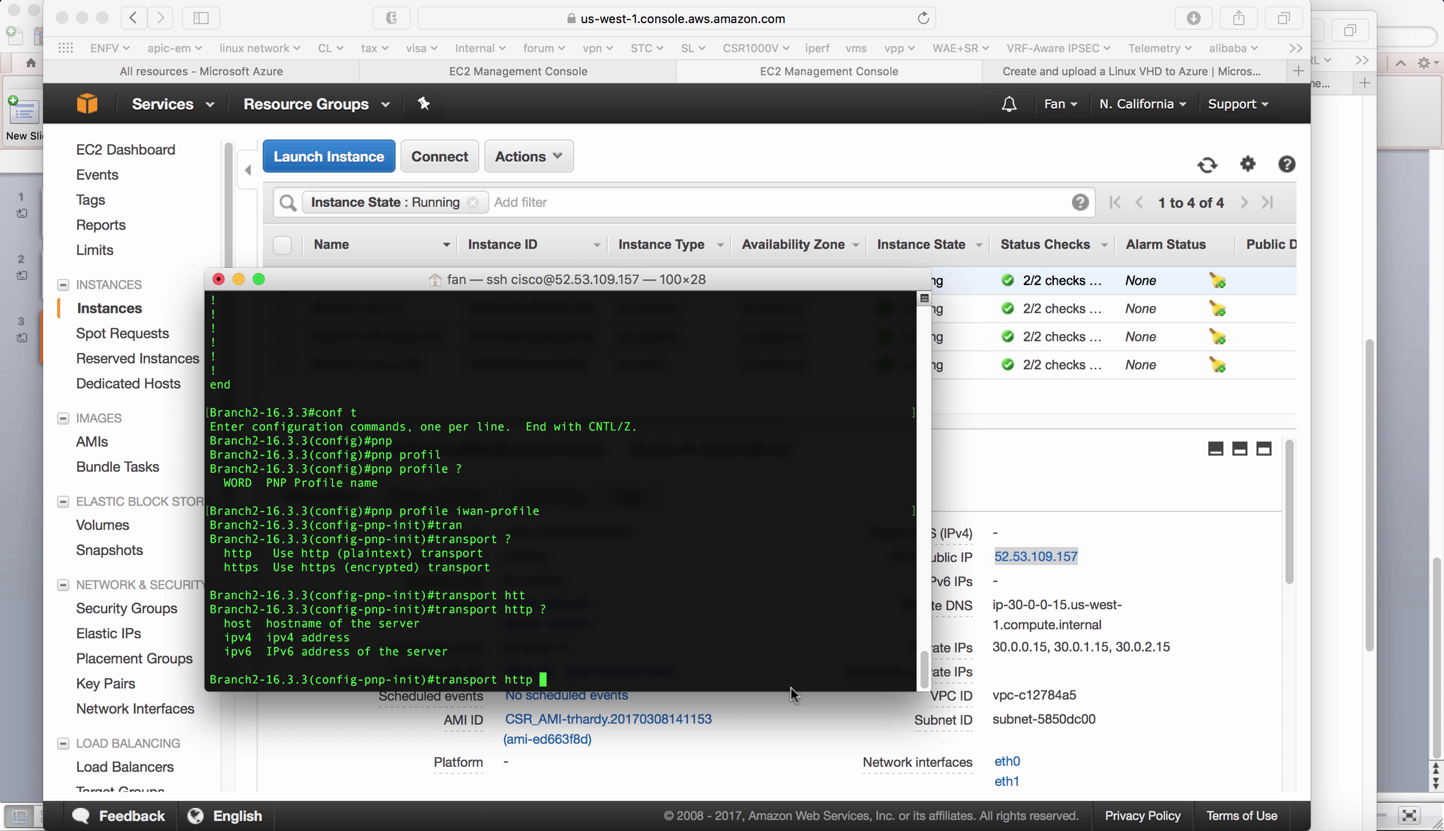
type("ipv4")
left_click(1224, 825)
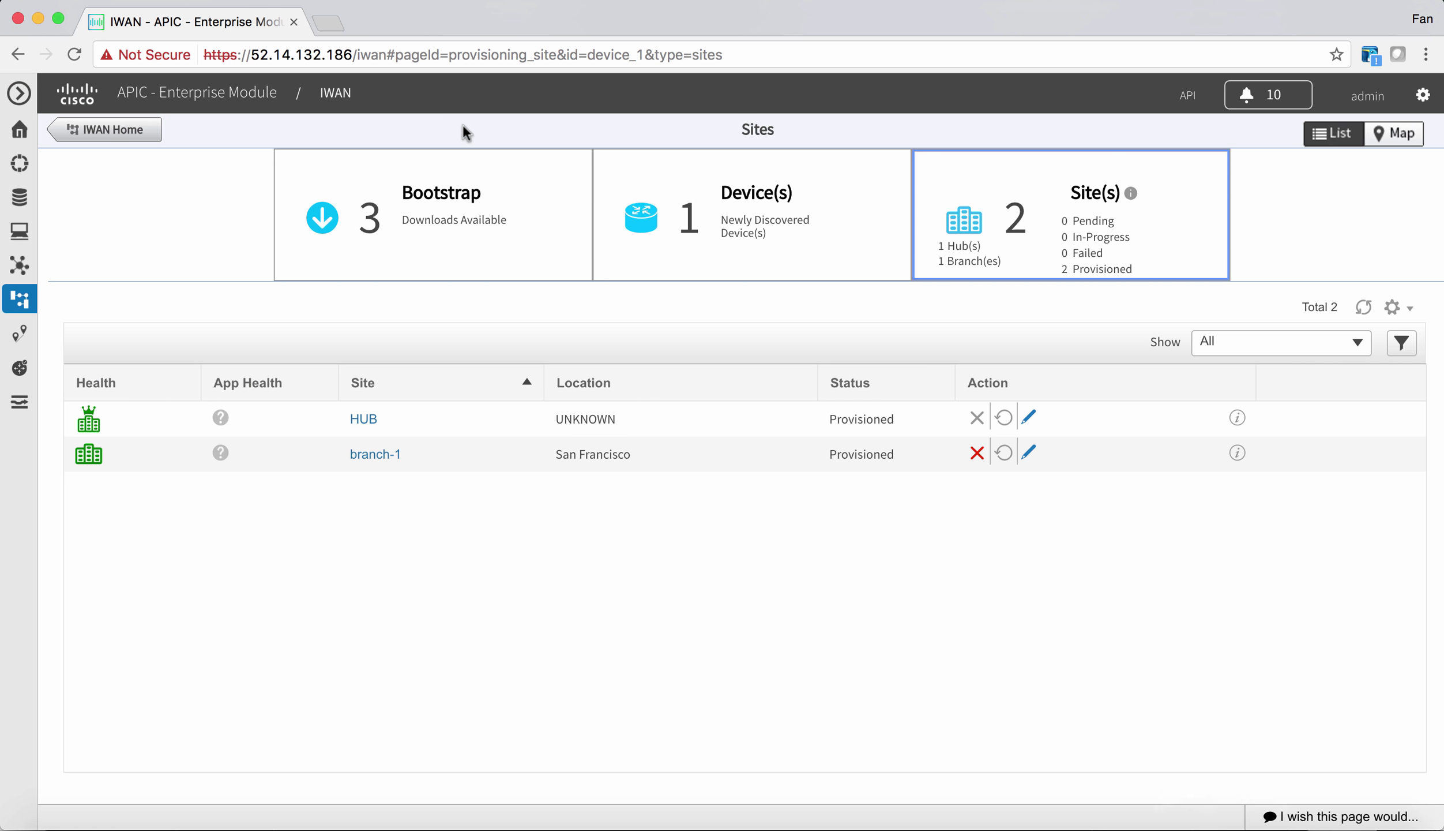
left_click(349, 54)
left_click(351, 54)
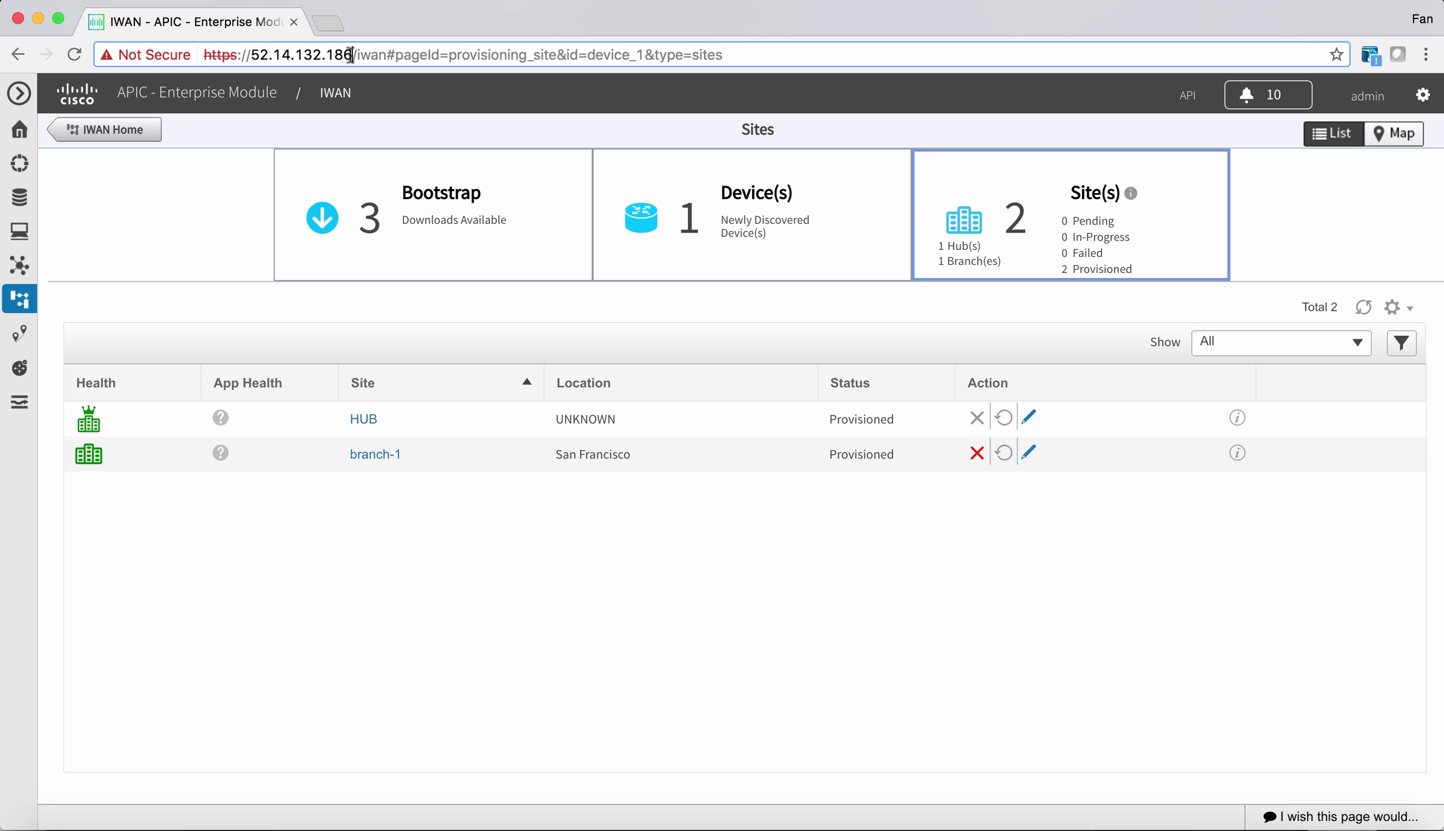
double_click(255, 55)
key("super+c")
key("super+Tab")
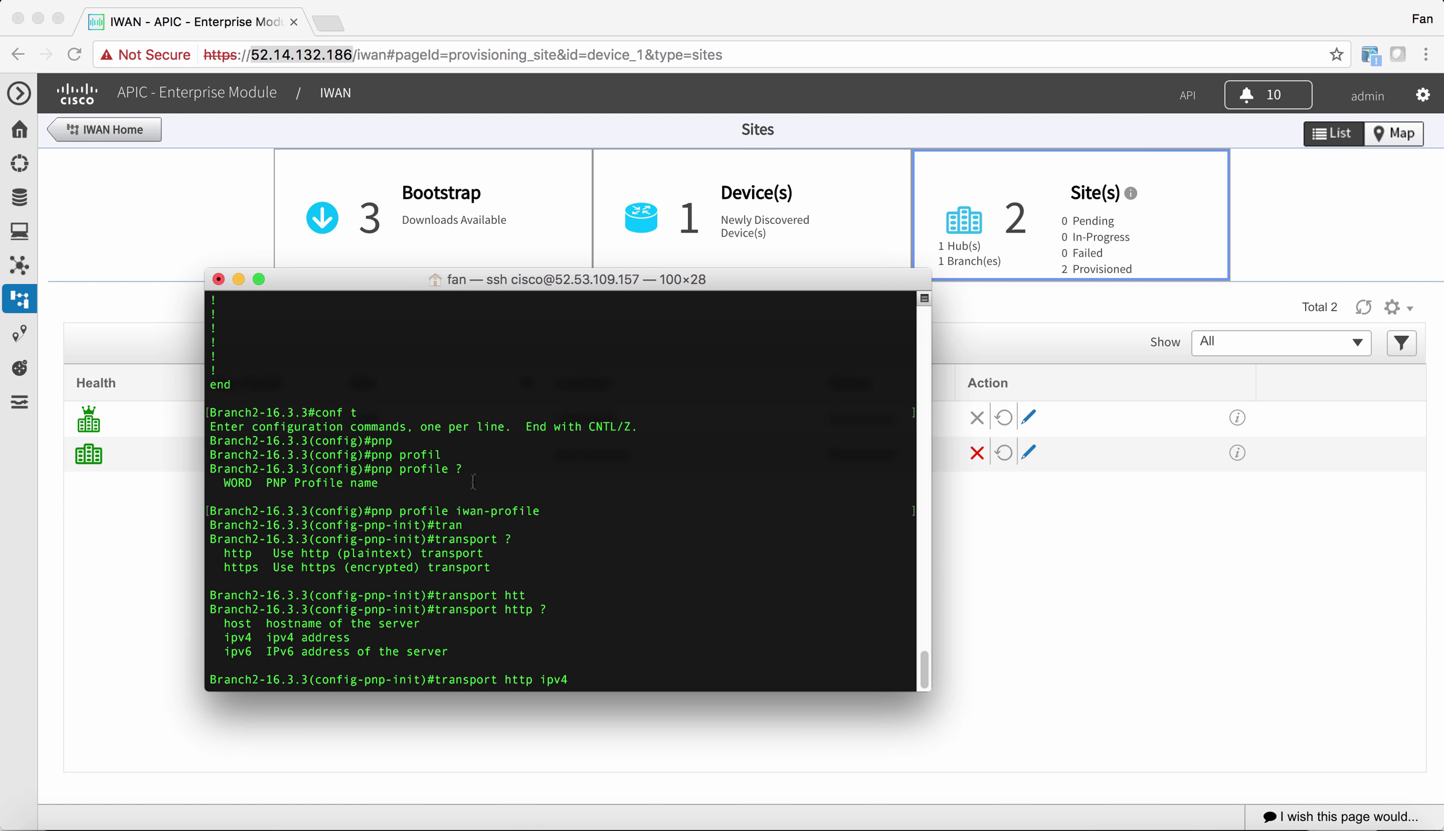
key("super+v")
type("?")
type("por")
key("Tab")
type("?")
type("80")
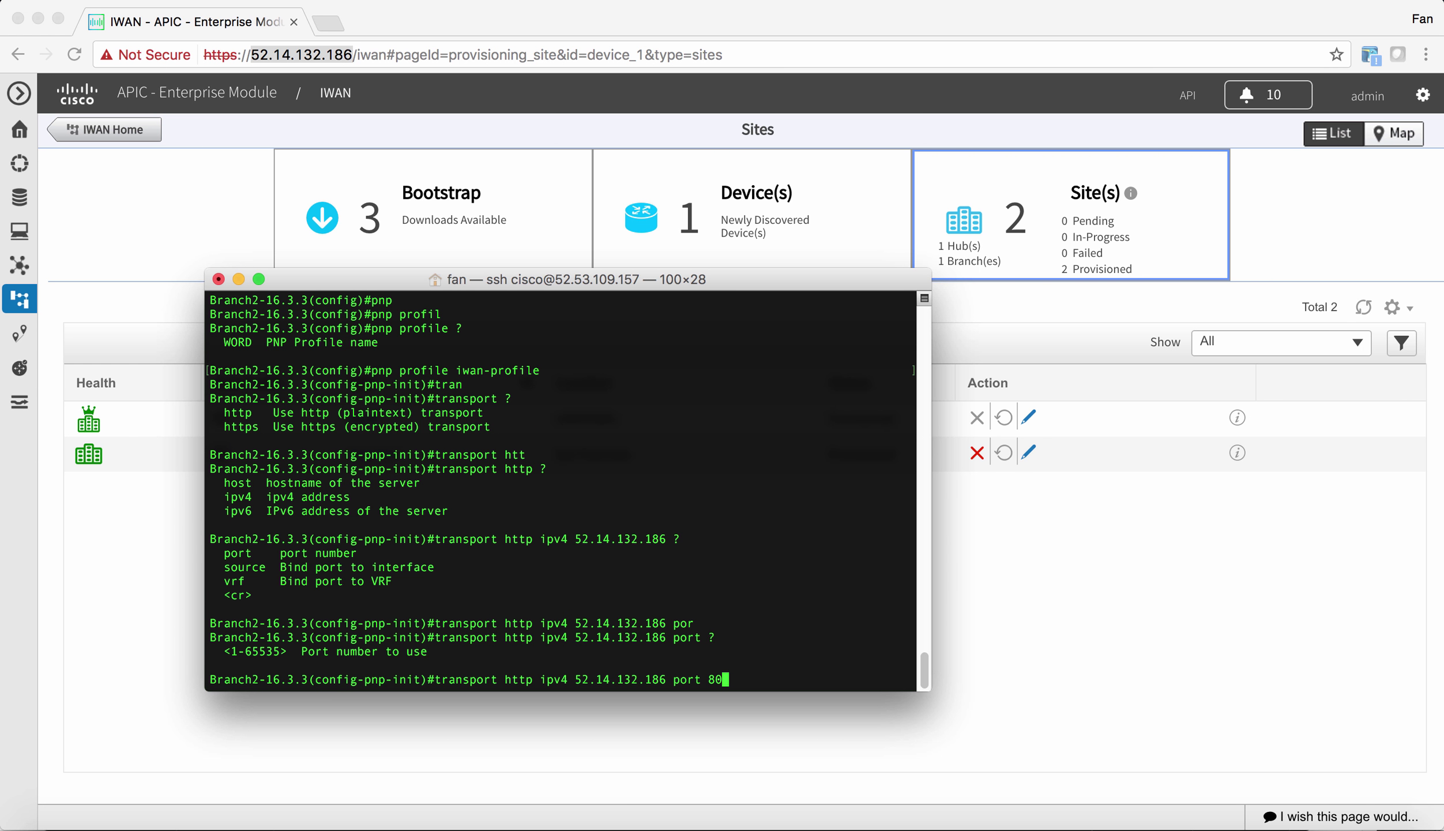
key("Return")
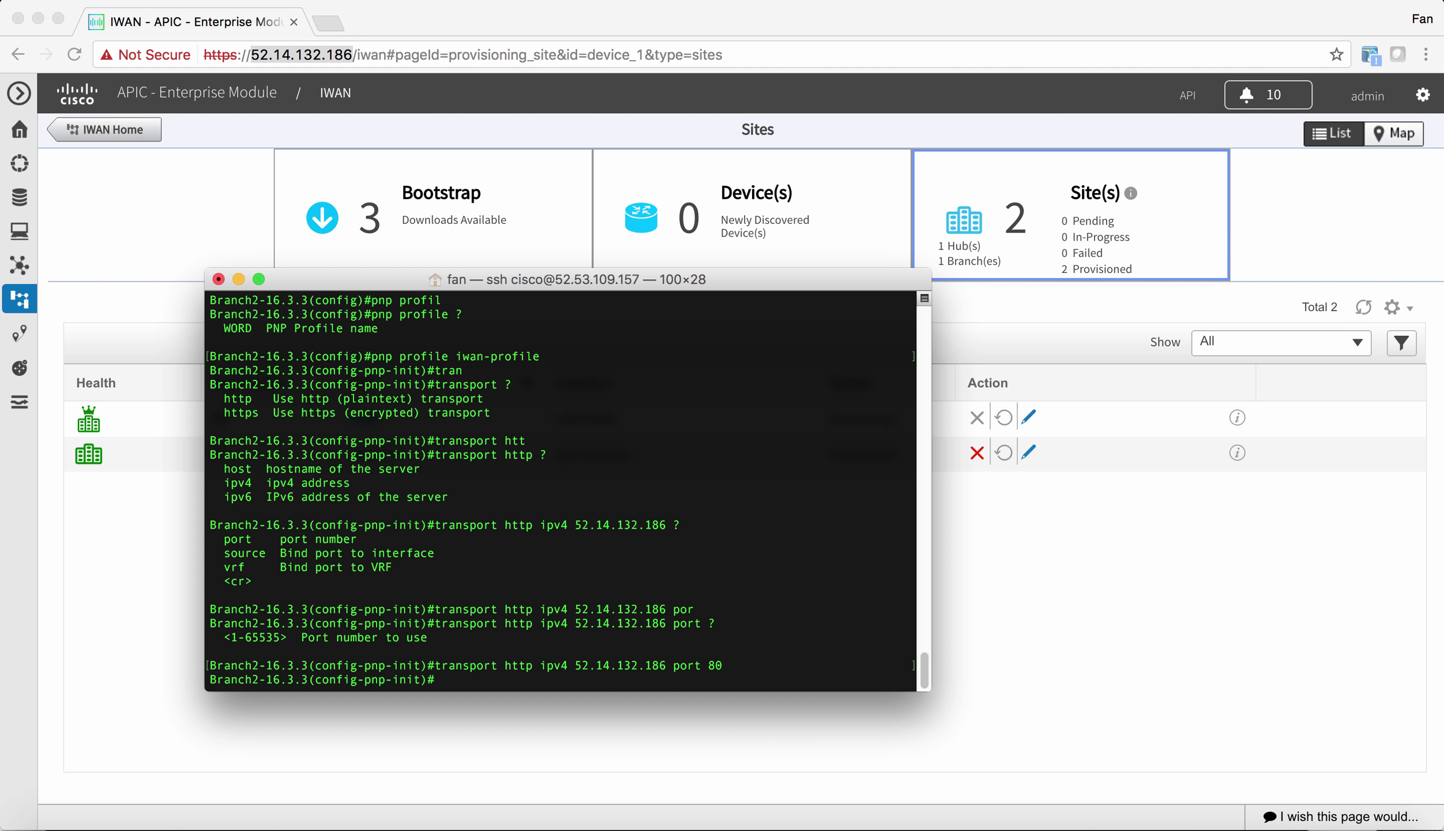
- Open Newly Discovered Devices from IWAN Home and retry validation of the CSR1000V
left_click(993, 312)
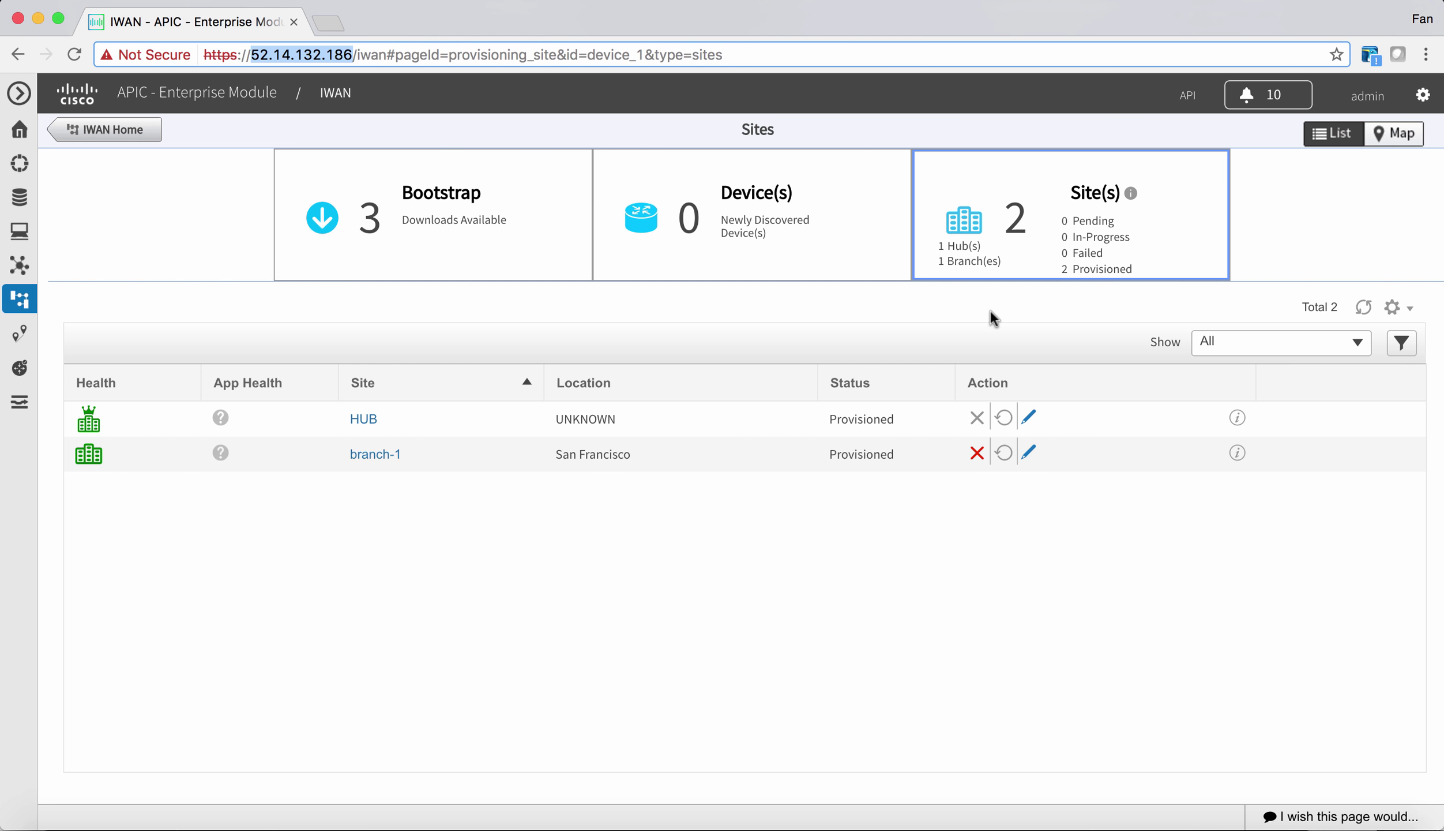
left_click(90, 137)
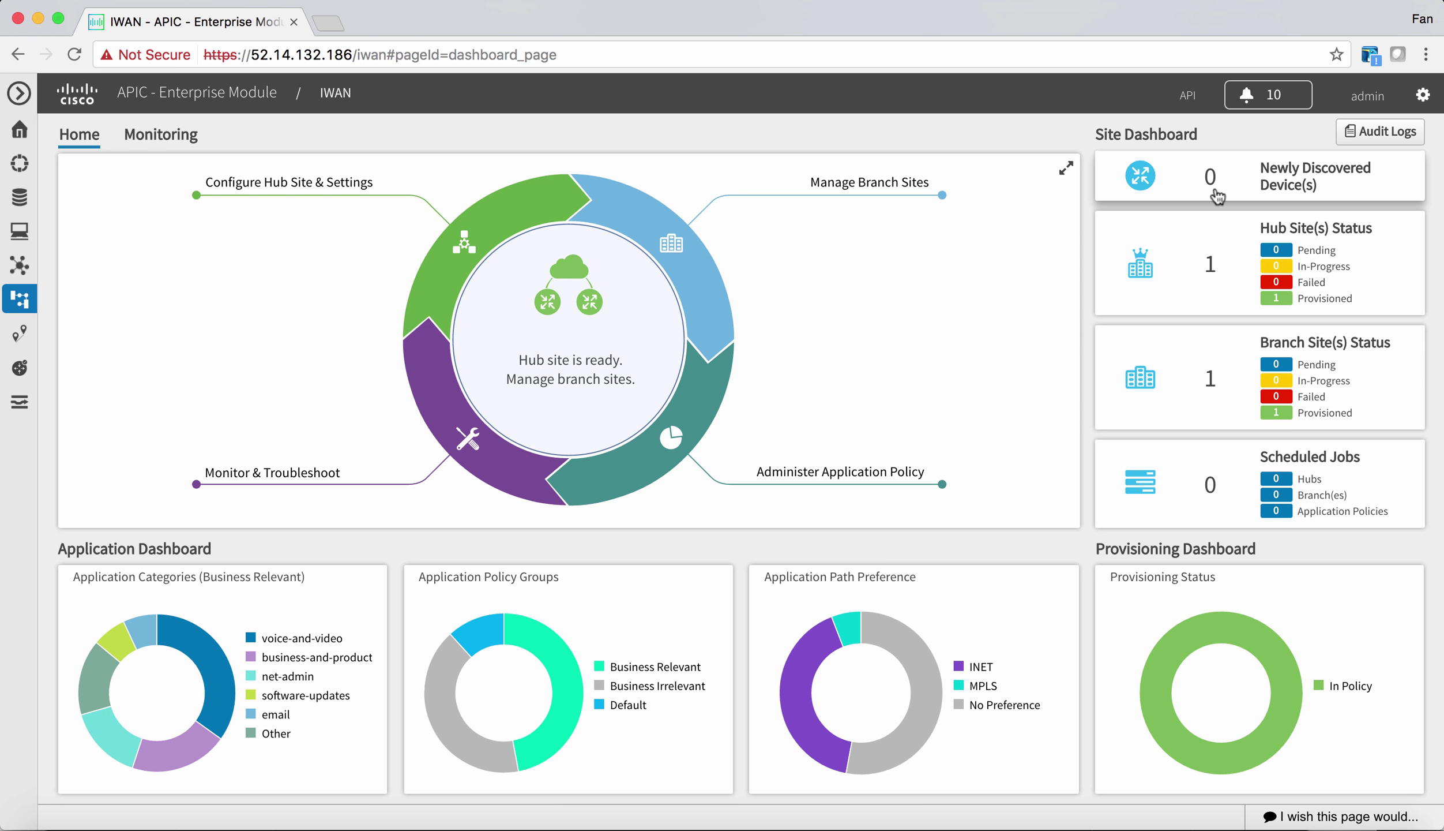
left_click(1216, 194)
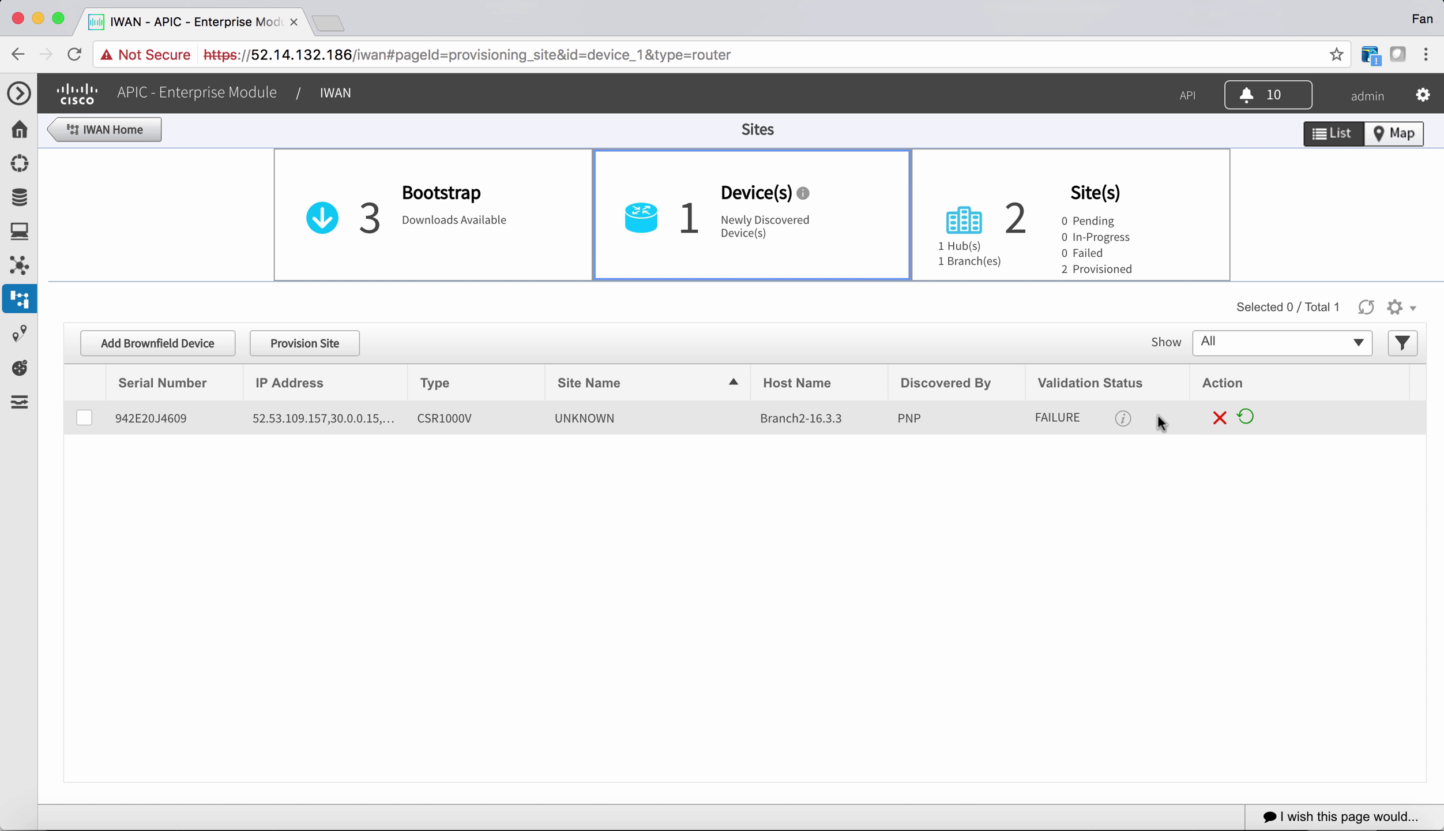
left_click(1245, 424)
- Rename the discovered device's site to Branch-2 and save it
left_click(85, 417)
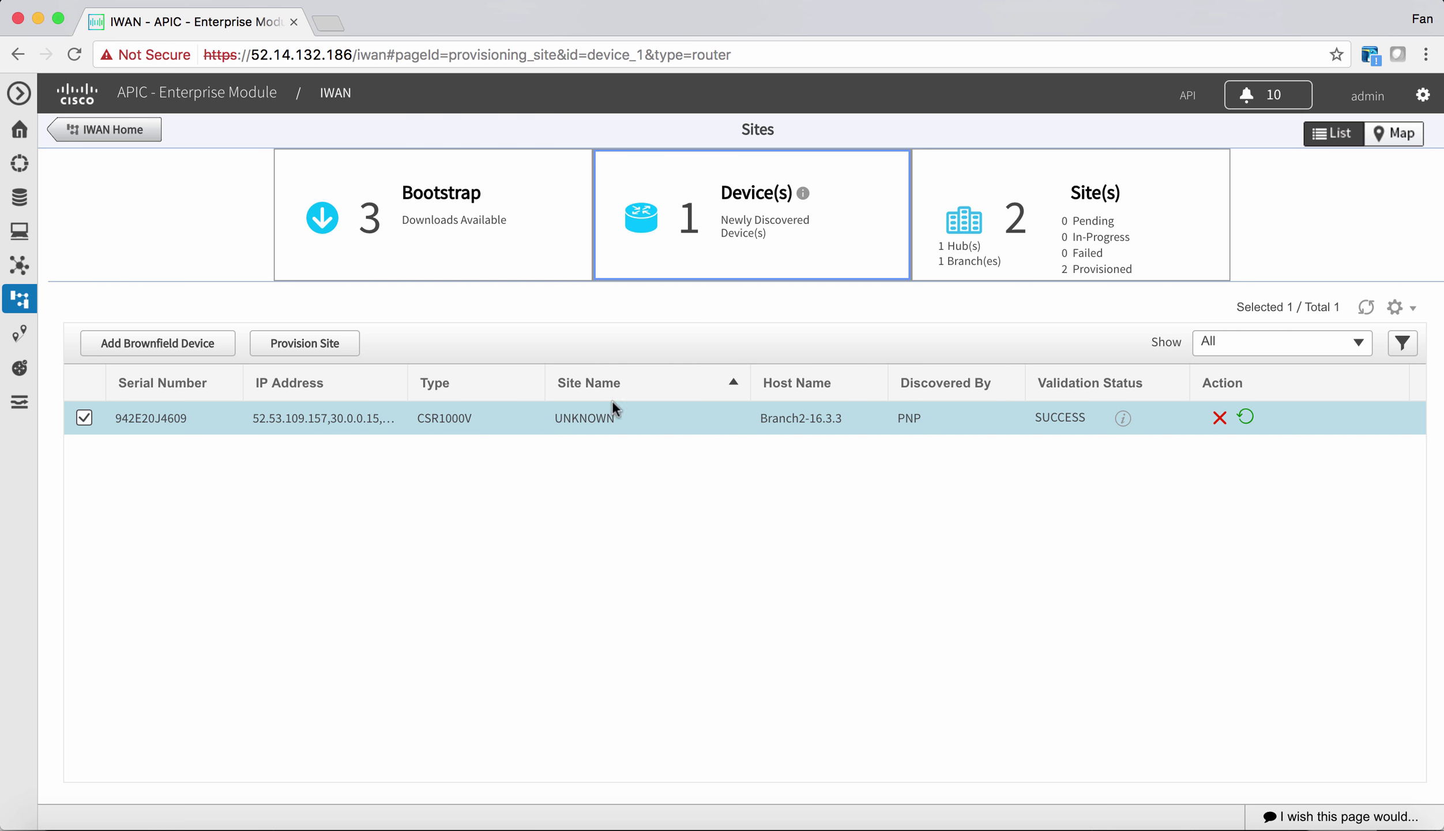
double_click(724, 415)
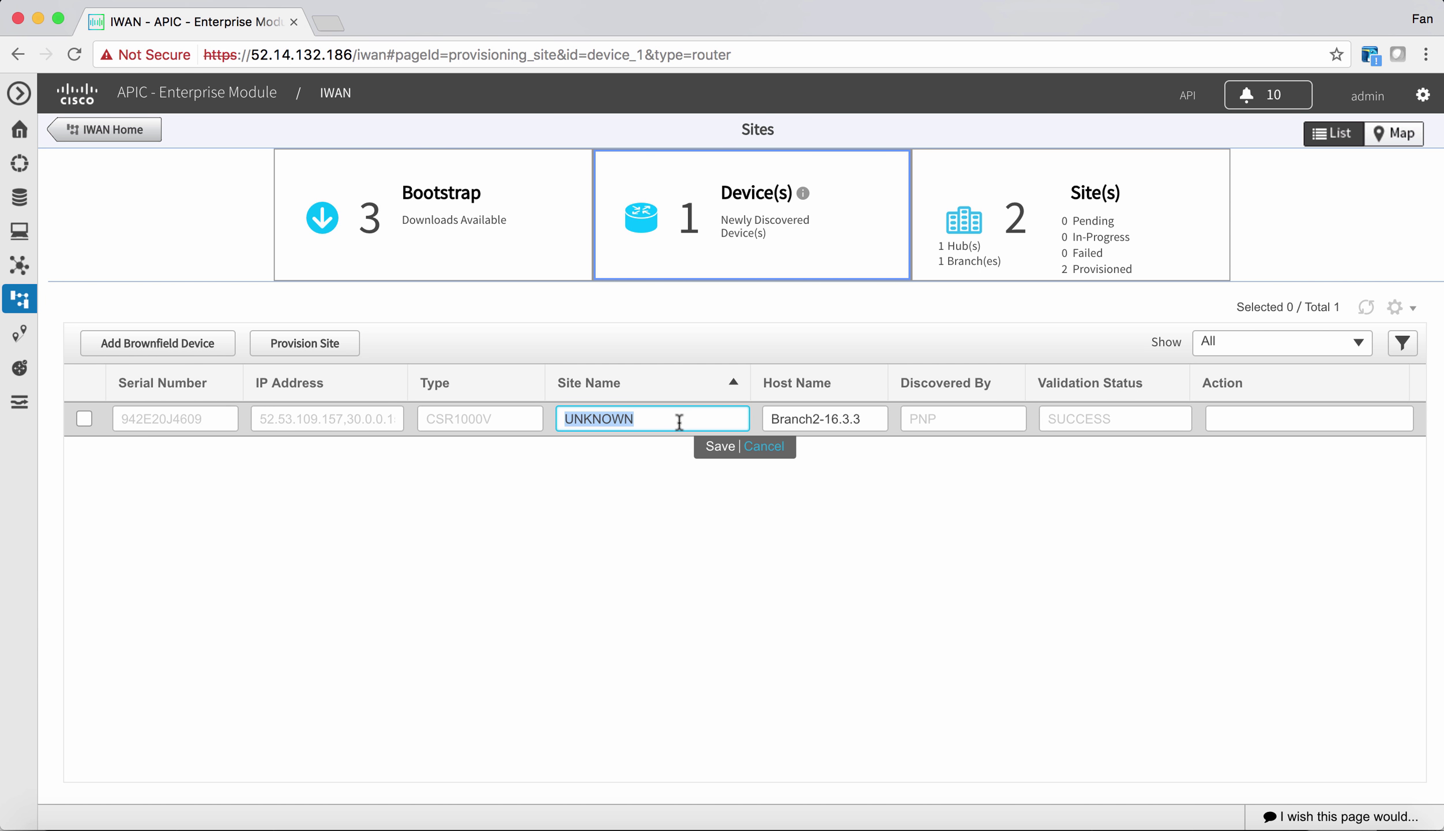
type("Br")
left_click(710, 447)
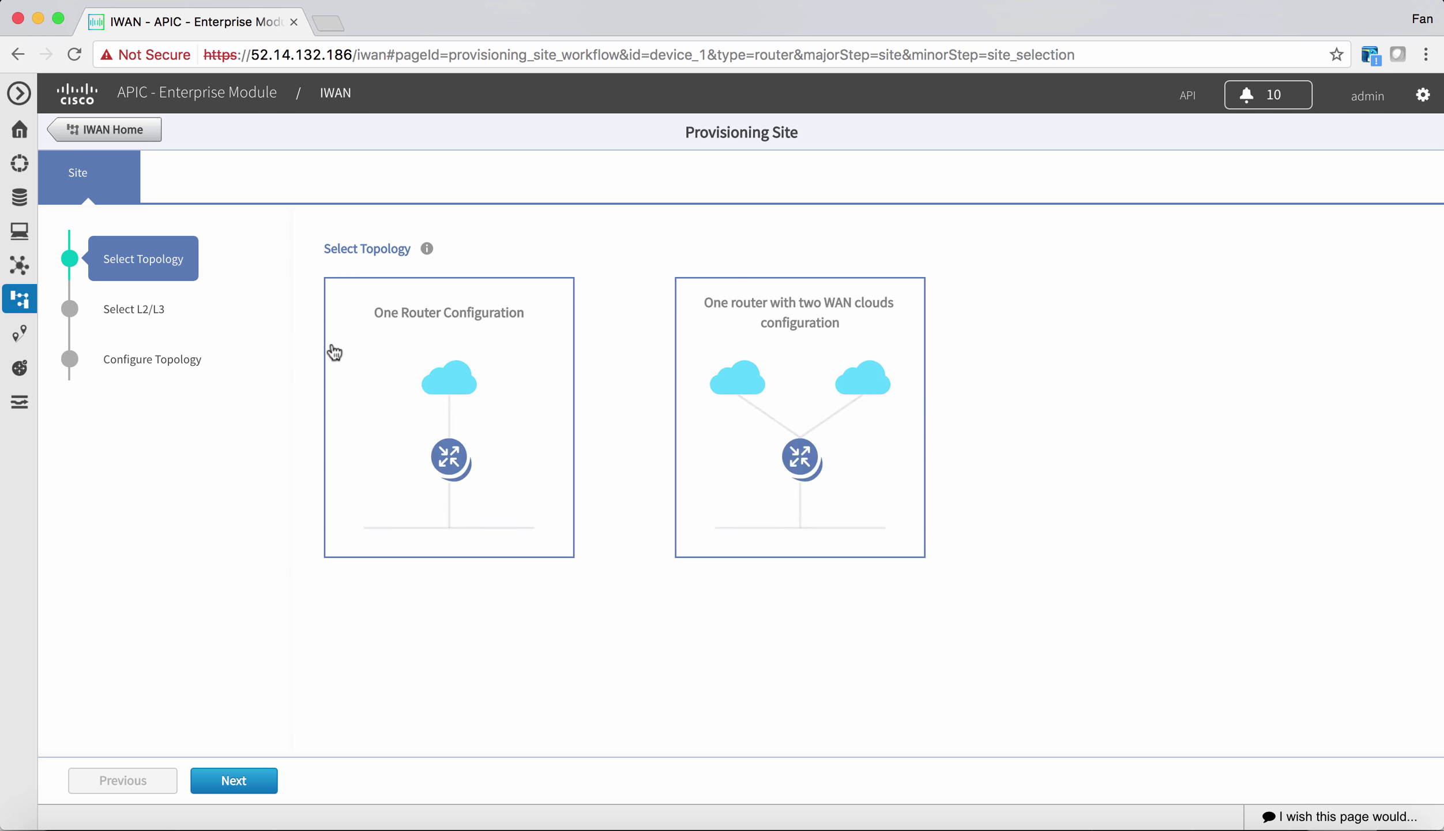
- Choose the one-router, two-WAN-clouds topology with L2 configuration for Branch-2
left_click(387, 346)
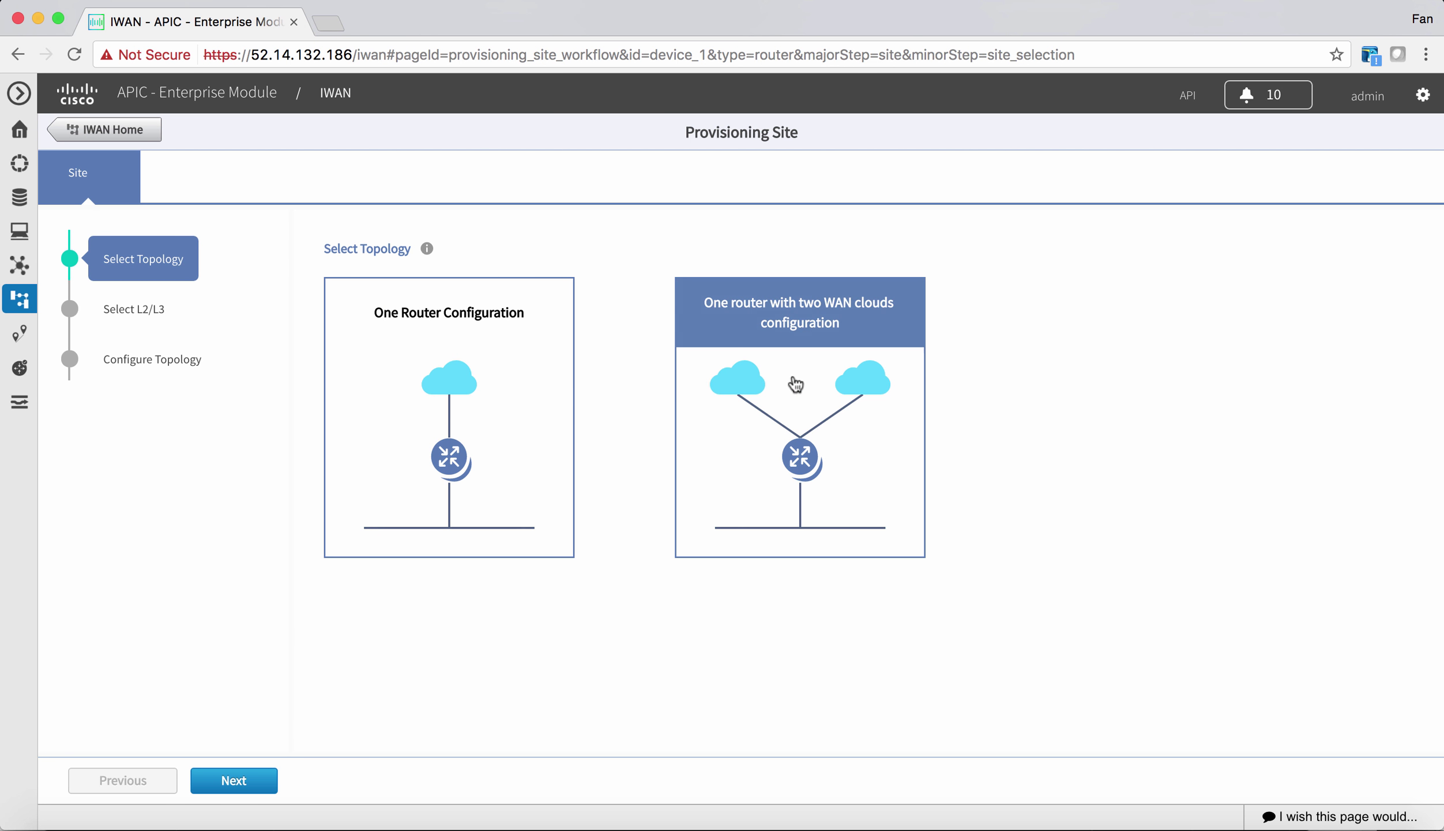
left_click(809, 411)
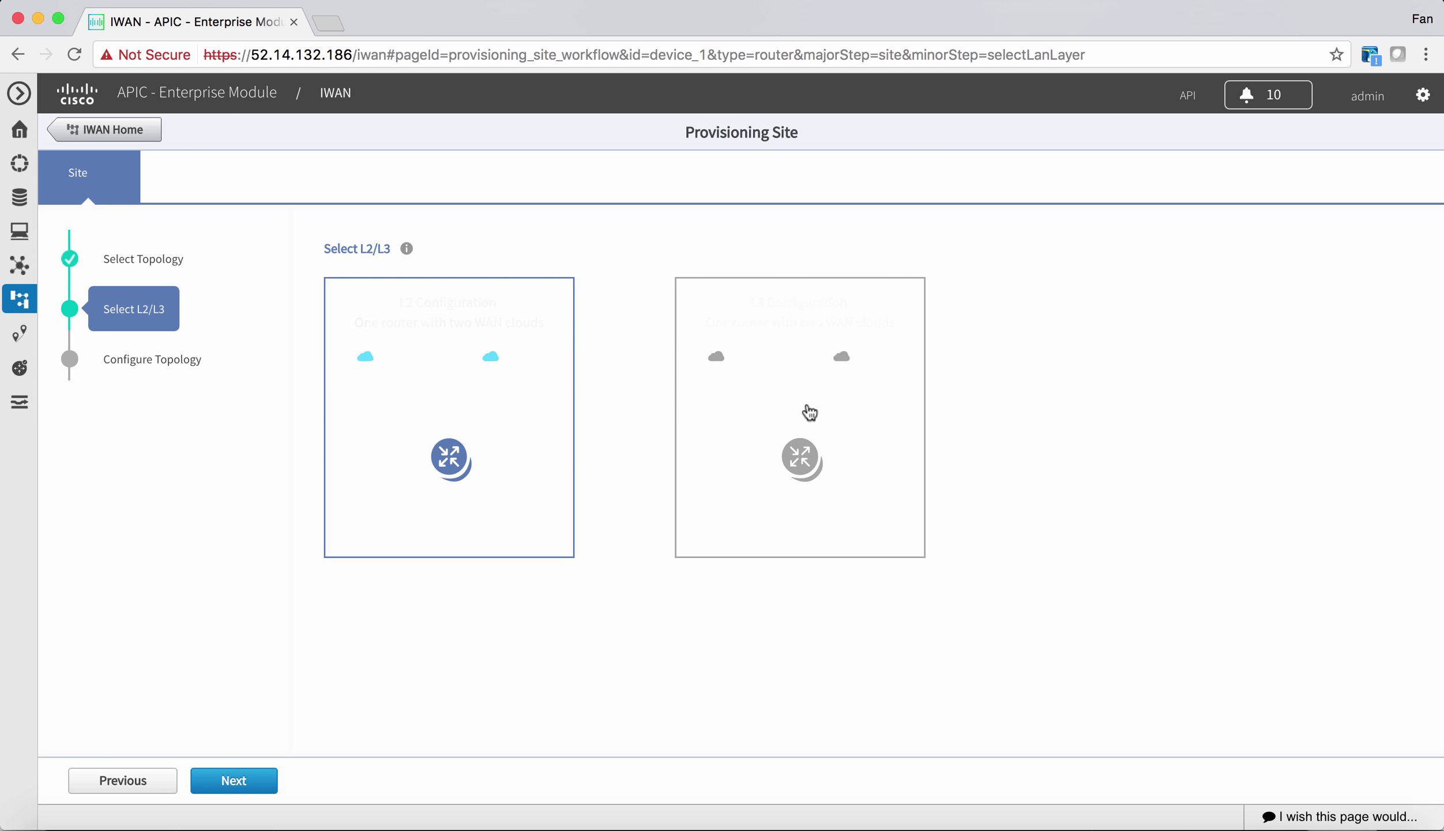
left_click(492, 410)
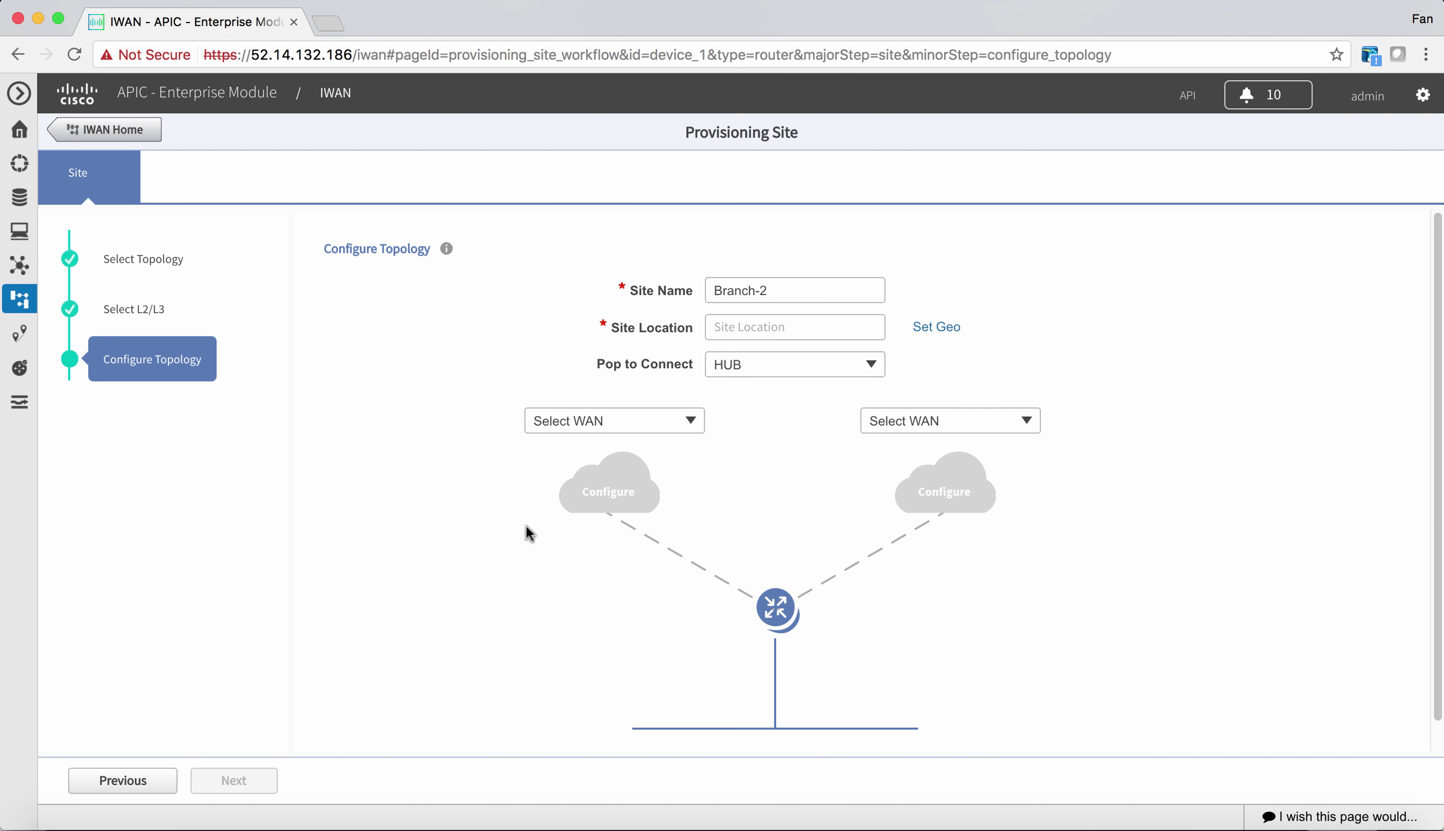
- Set site location to San Jose, California, first WAN to INET and second WAN to MPLS
left_click(793, 323)
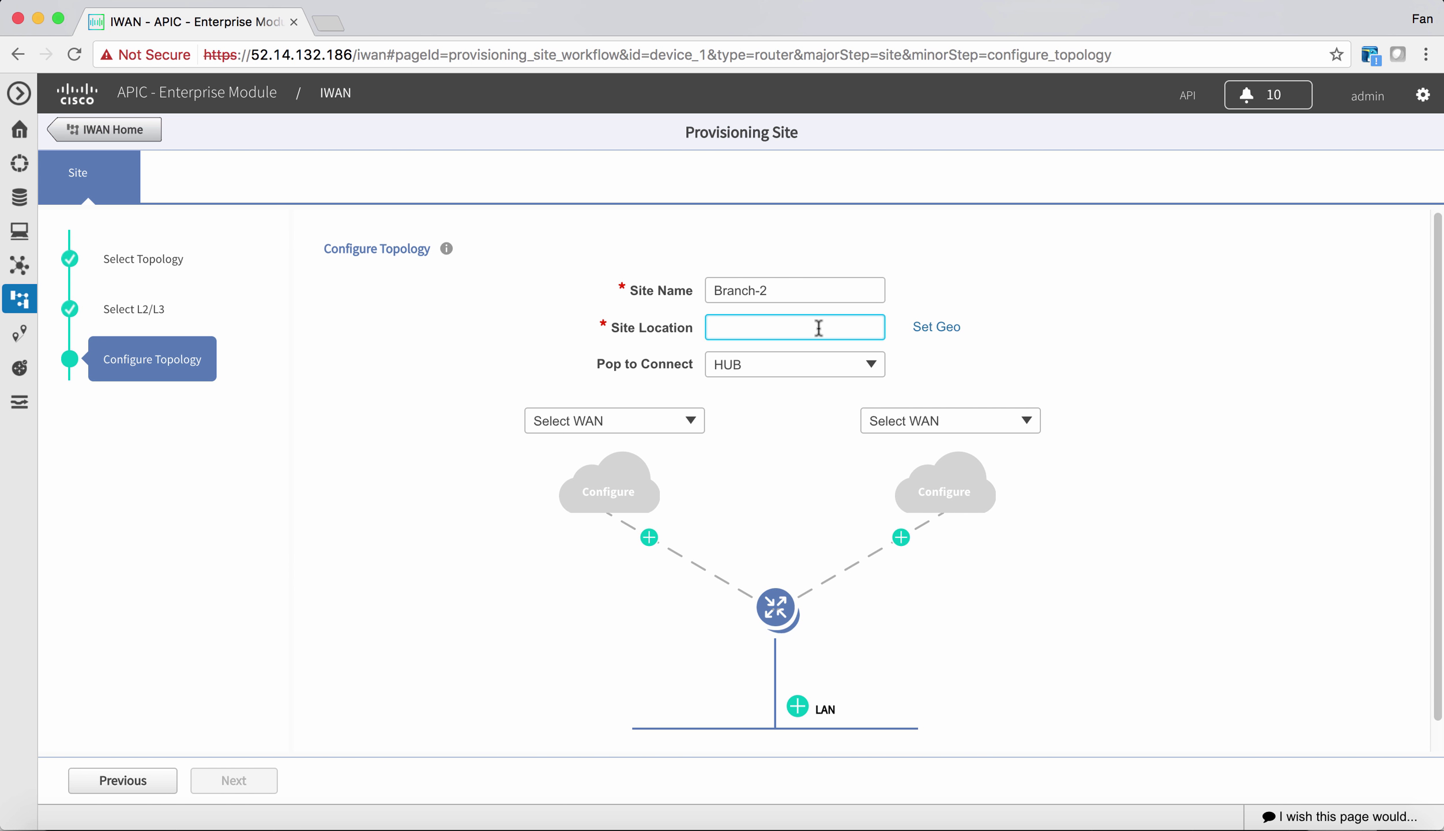
type("san jose")
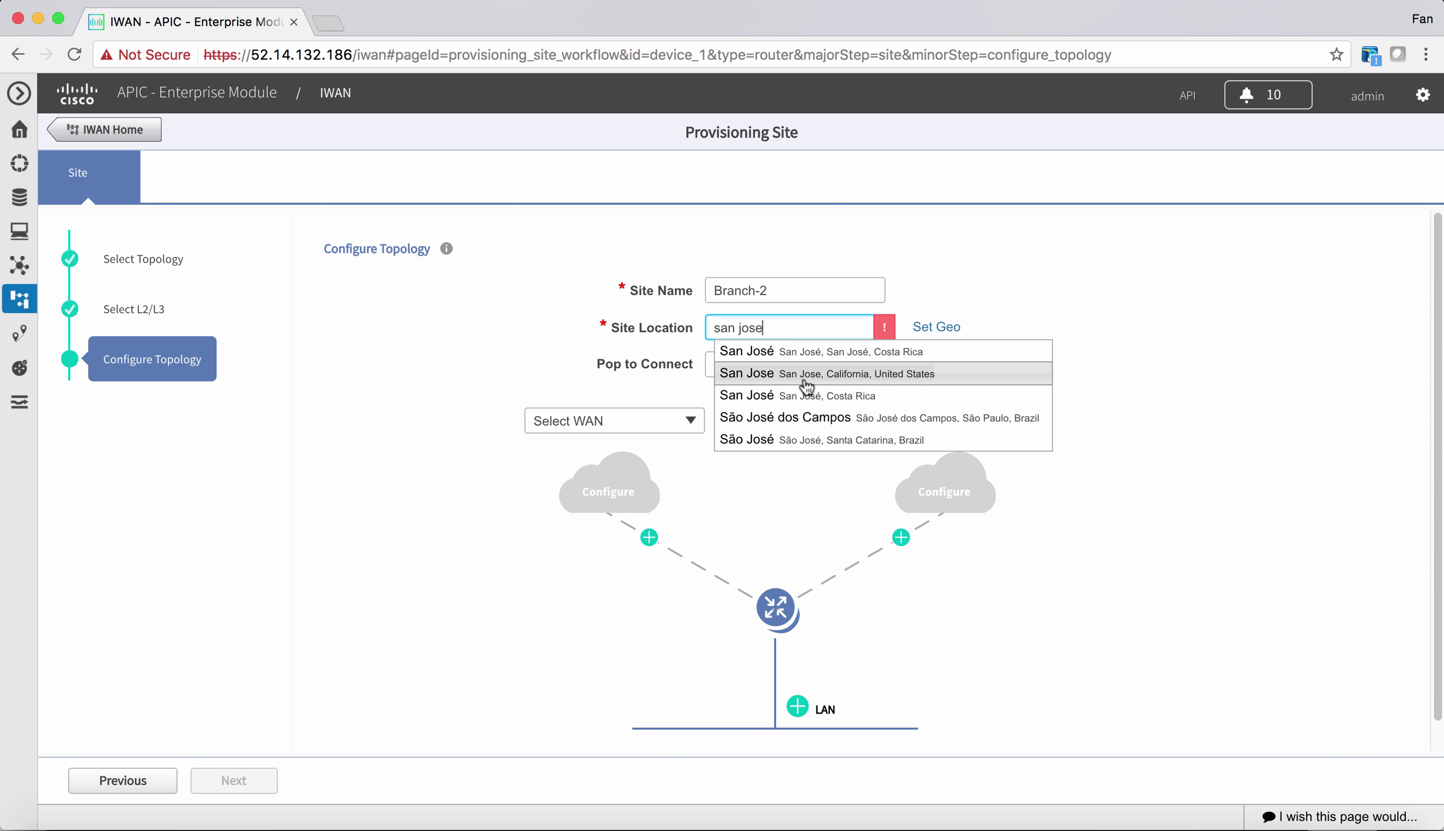
left_click(804, 382)
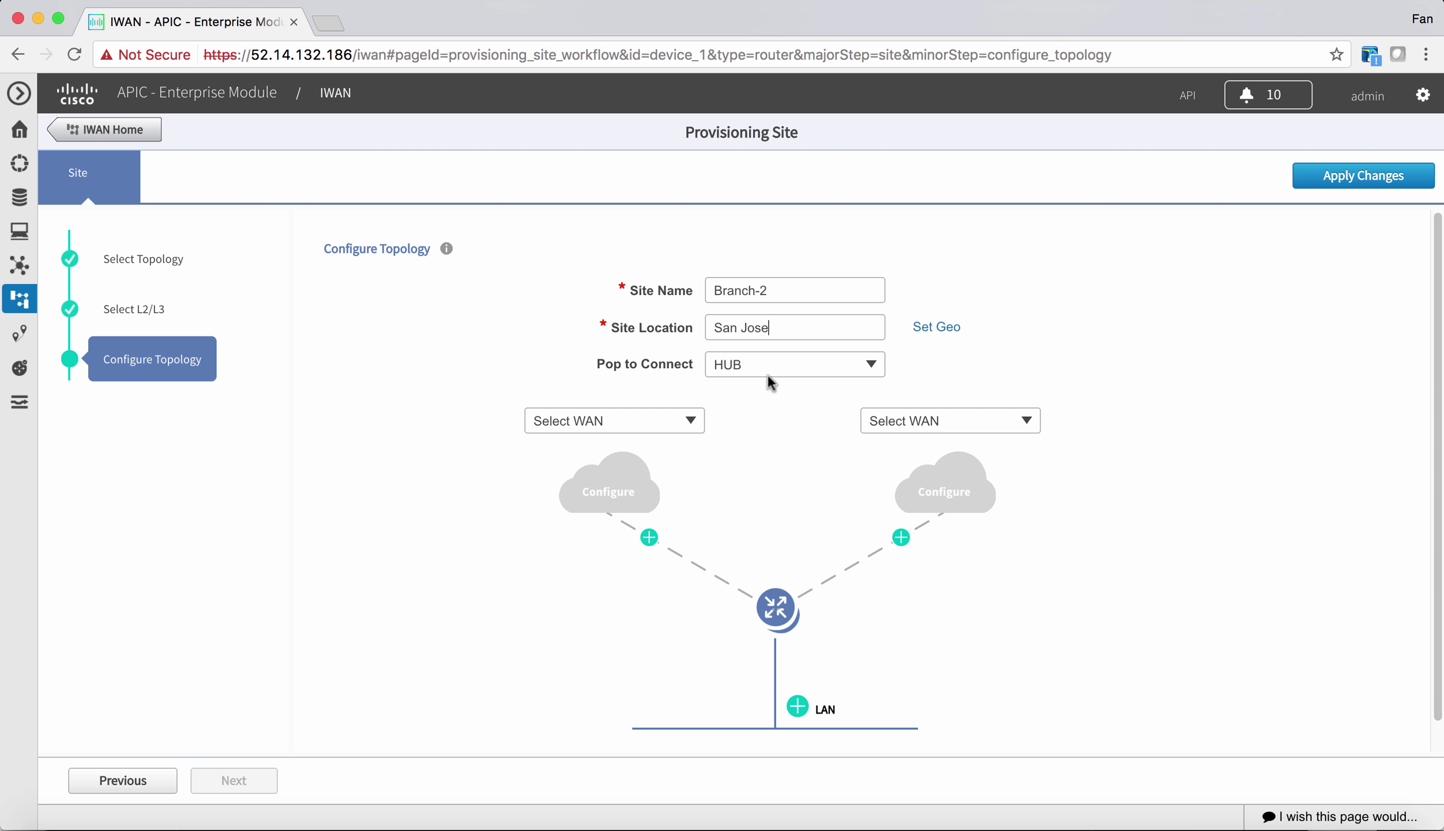
left_click(688, 420)
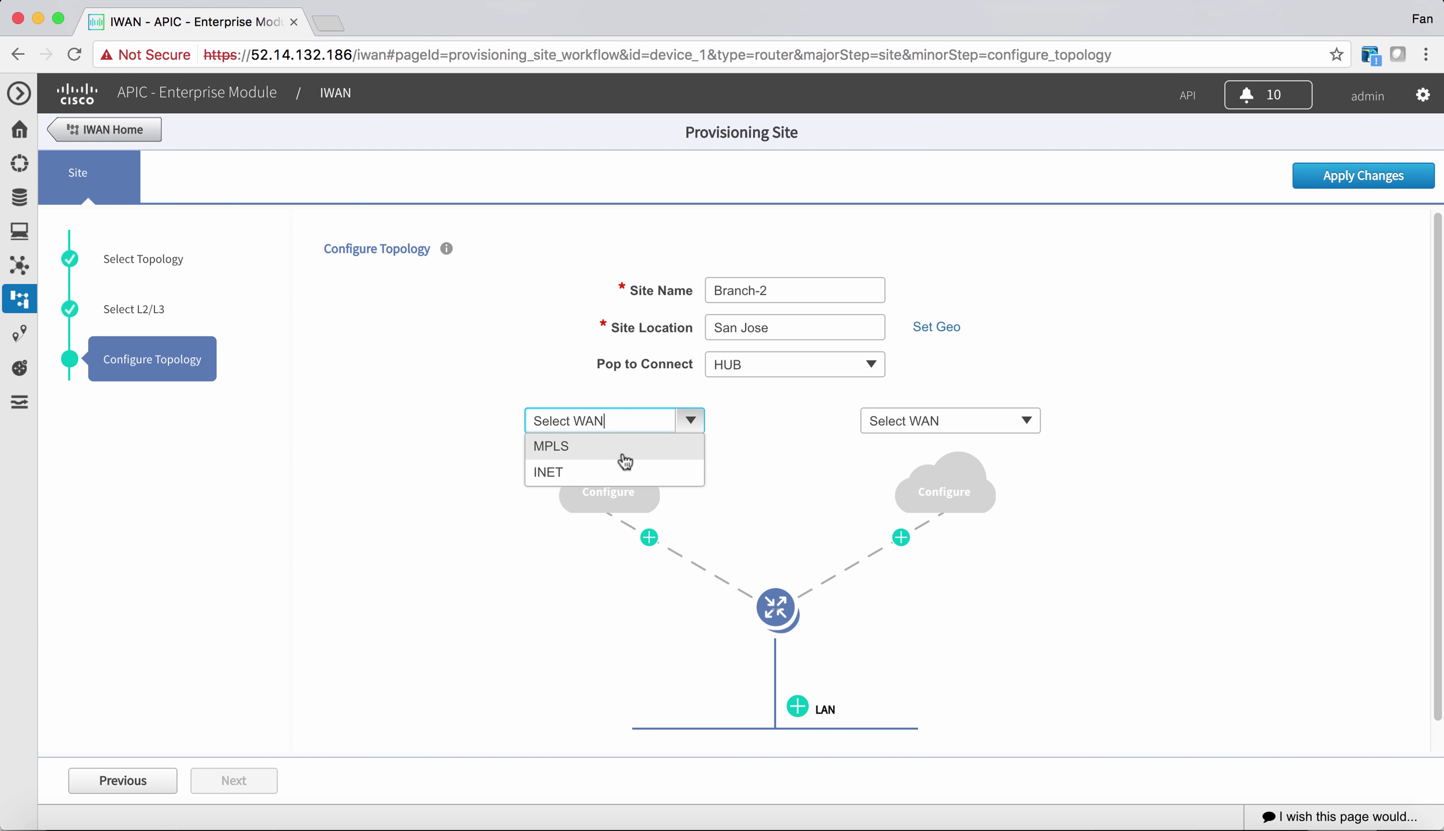
left_click(610, 471)
left_click(1012, 425)
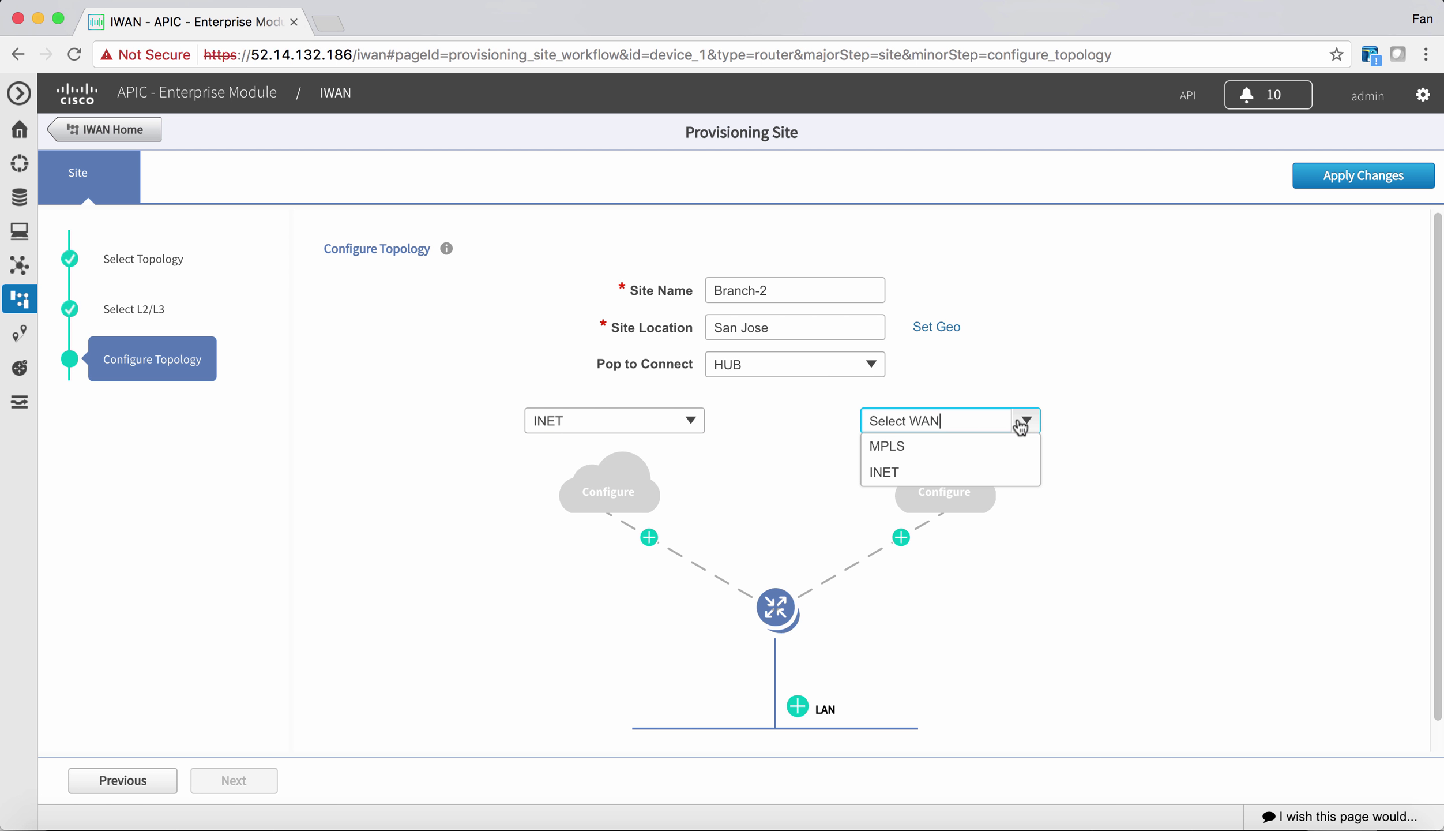
left_click(998, 445)
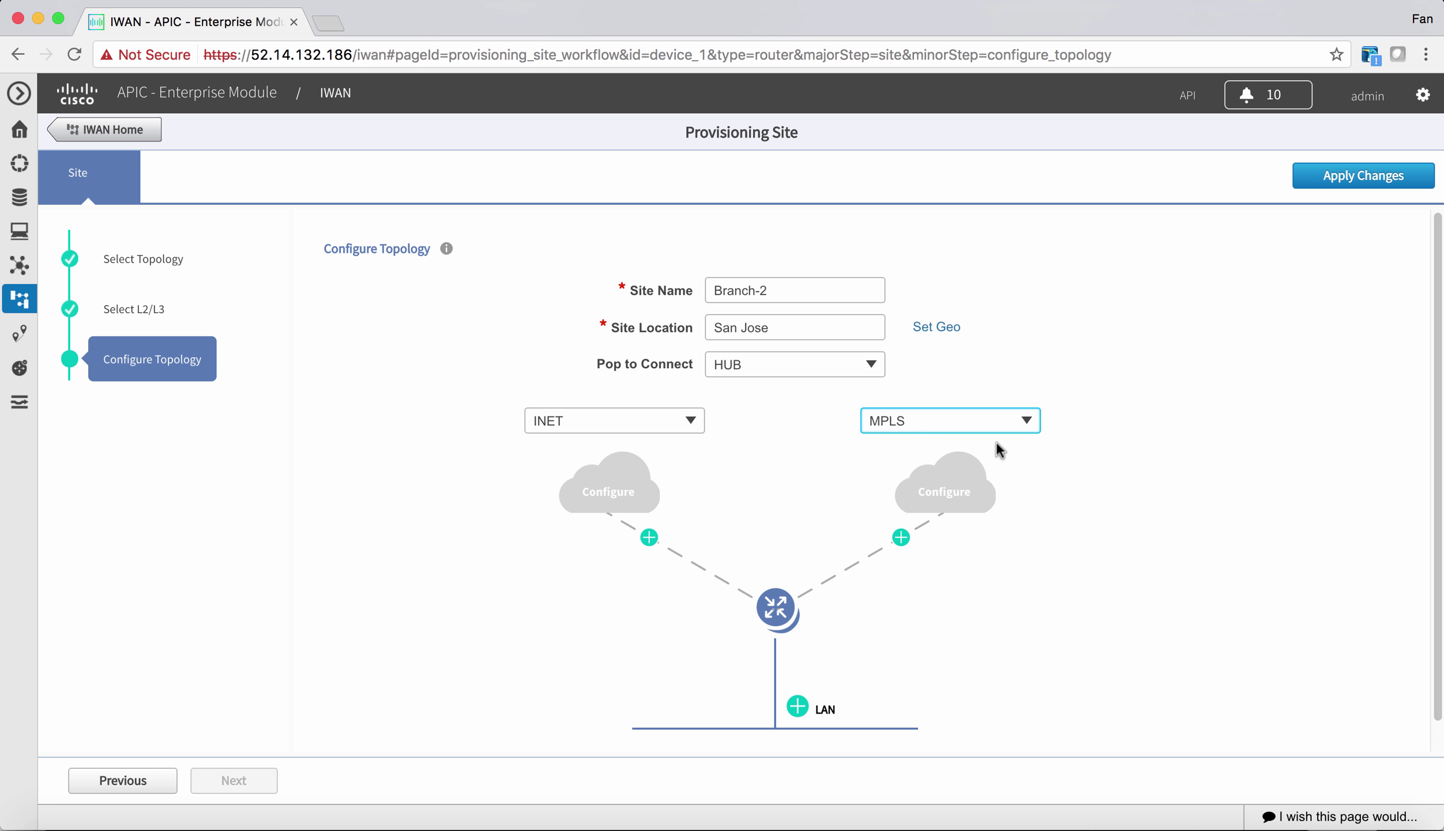
left_click(645, 545)
- Configure the INET cloud with NAT IP 52.53.109.157 (AWS Elastic IP) and 50 Mbps upload
left_click(649, 539)
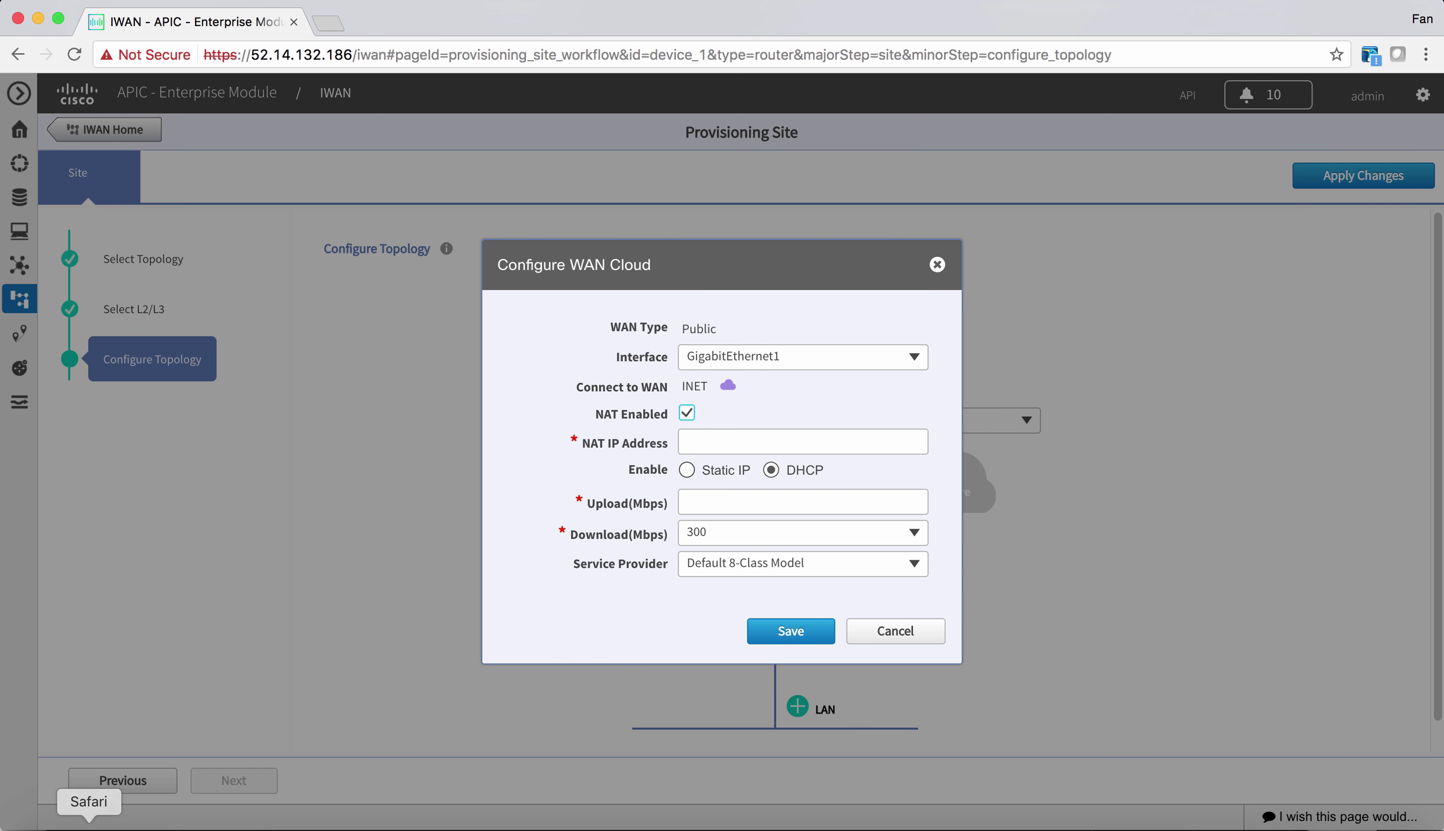
left_click(64, 813)
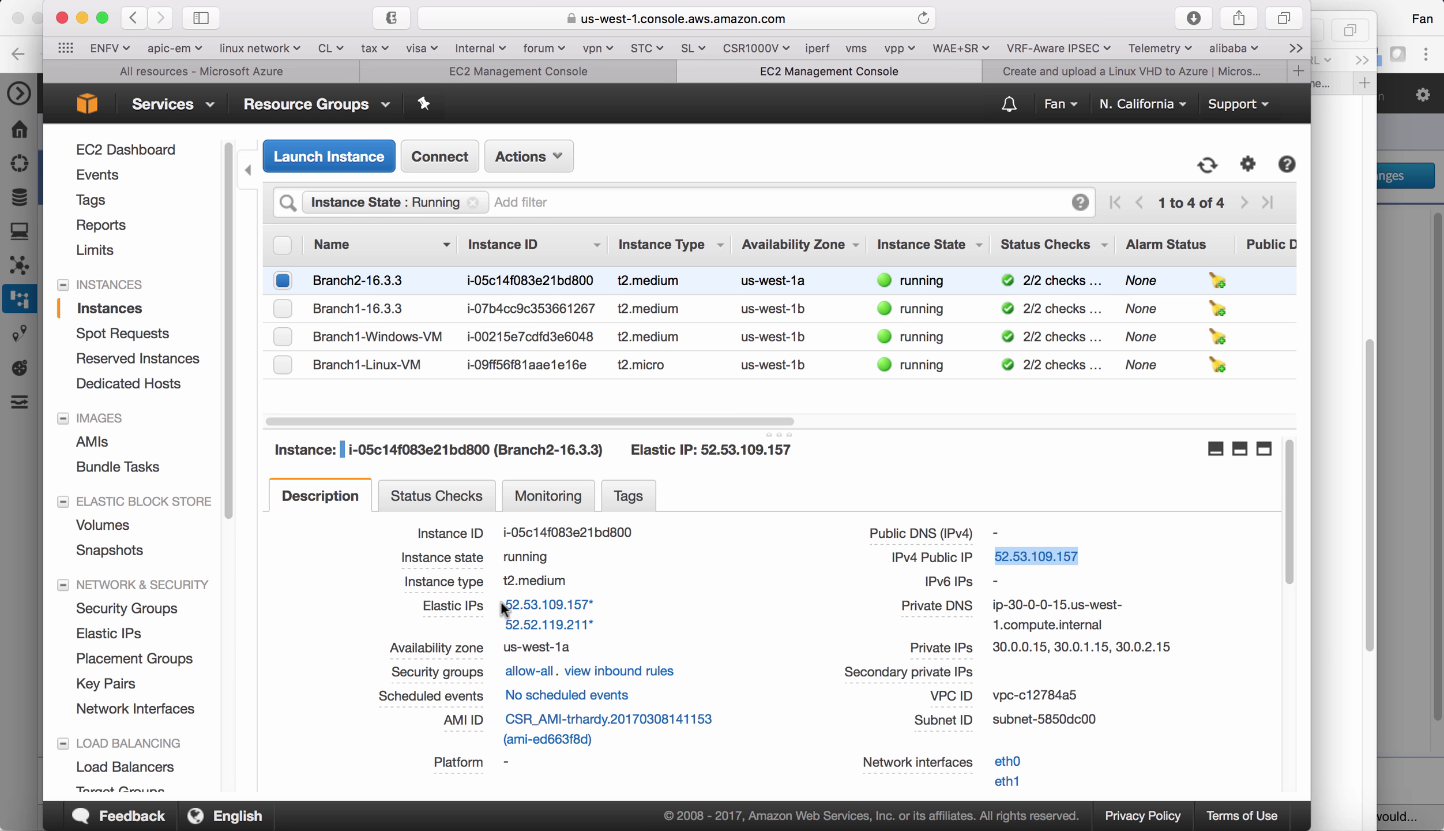
left_click_drag(503, 600, 597, 606)
key("super+c")
key("super+Tab")
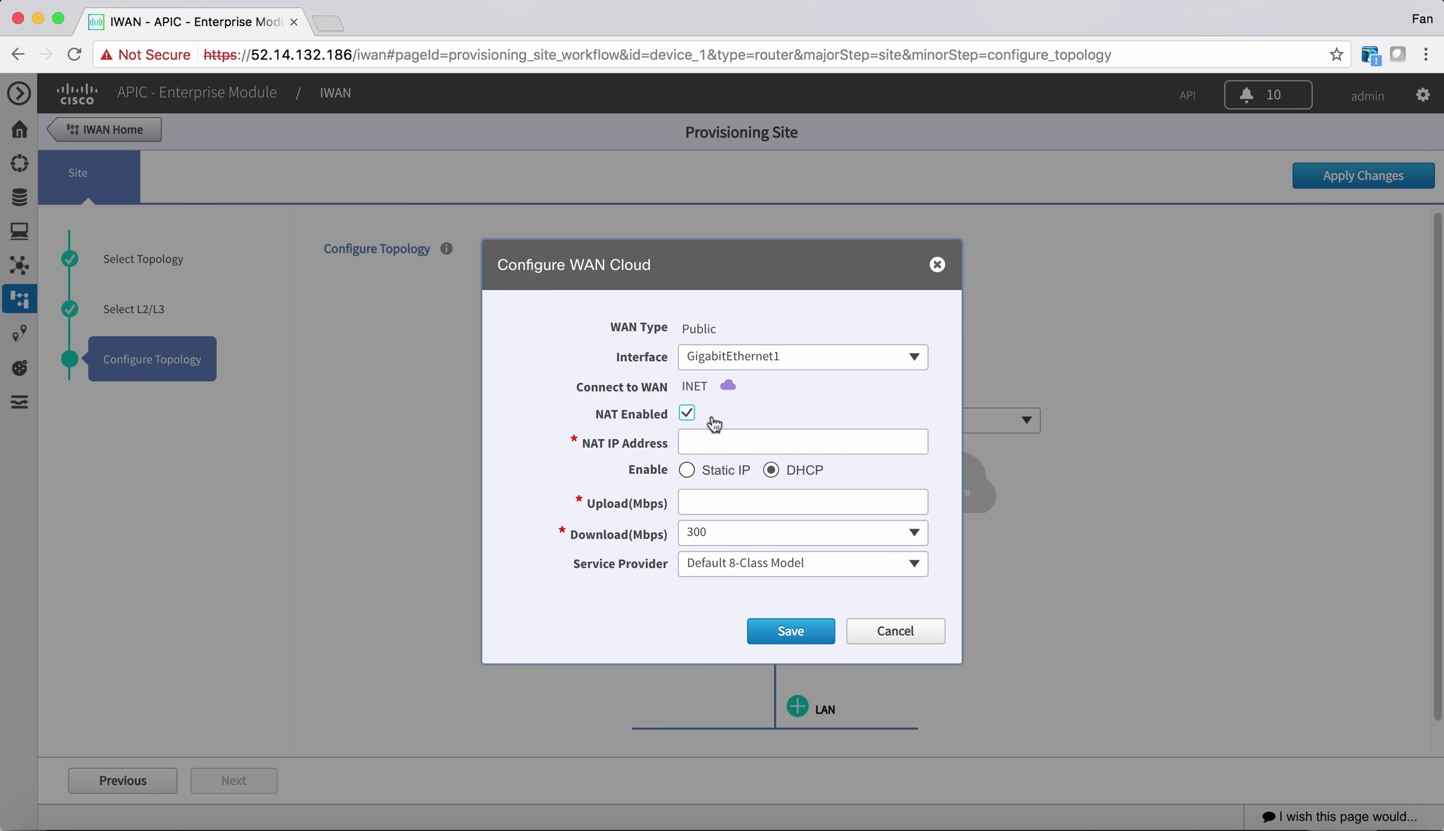
left_click(705, 439)
key("super+v")
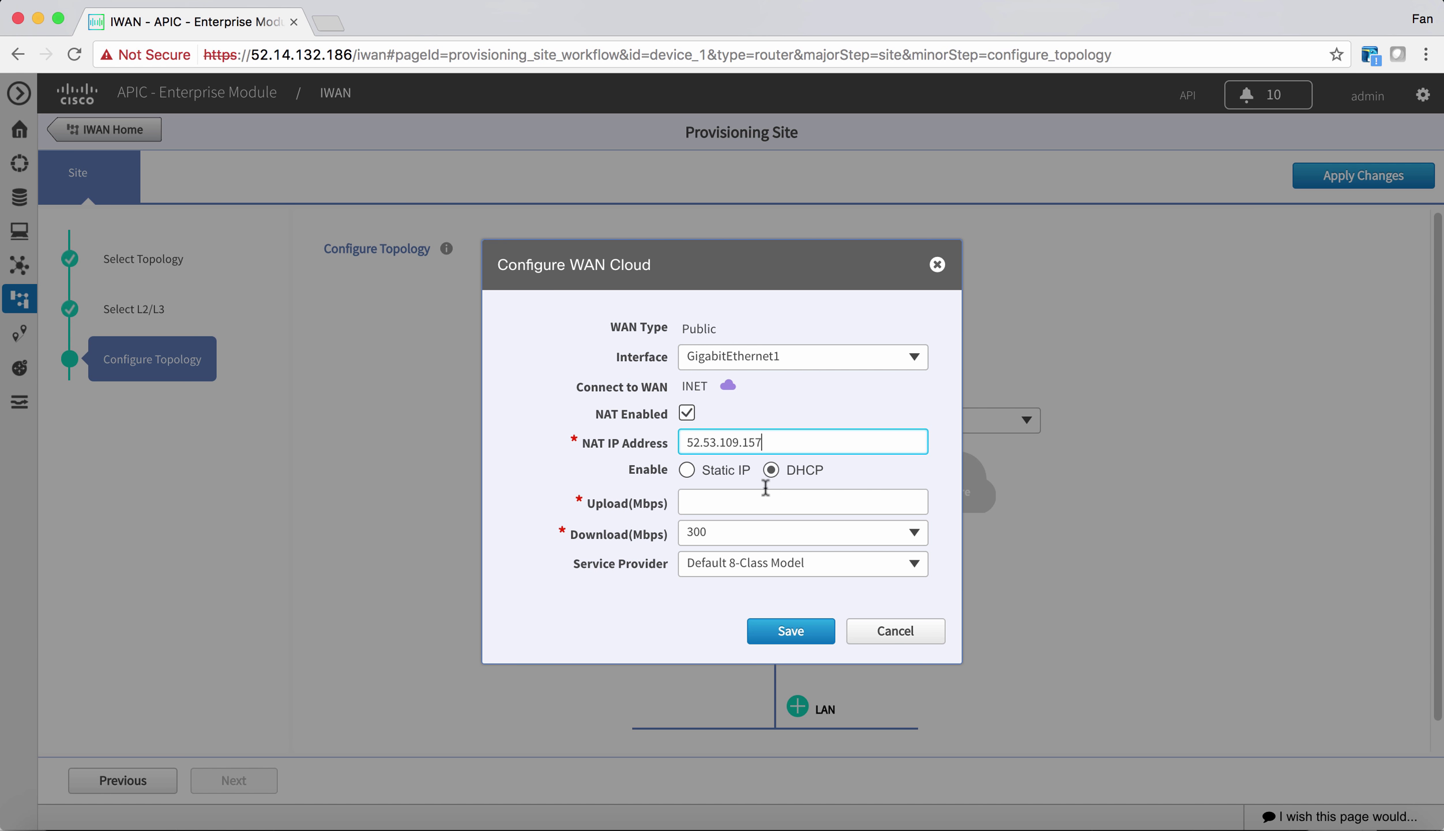
left_click(760, 493)
type("50")
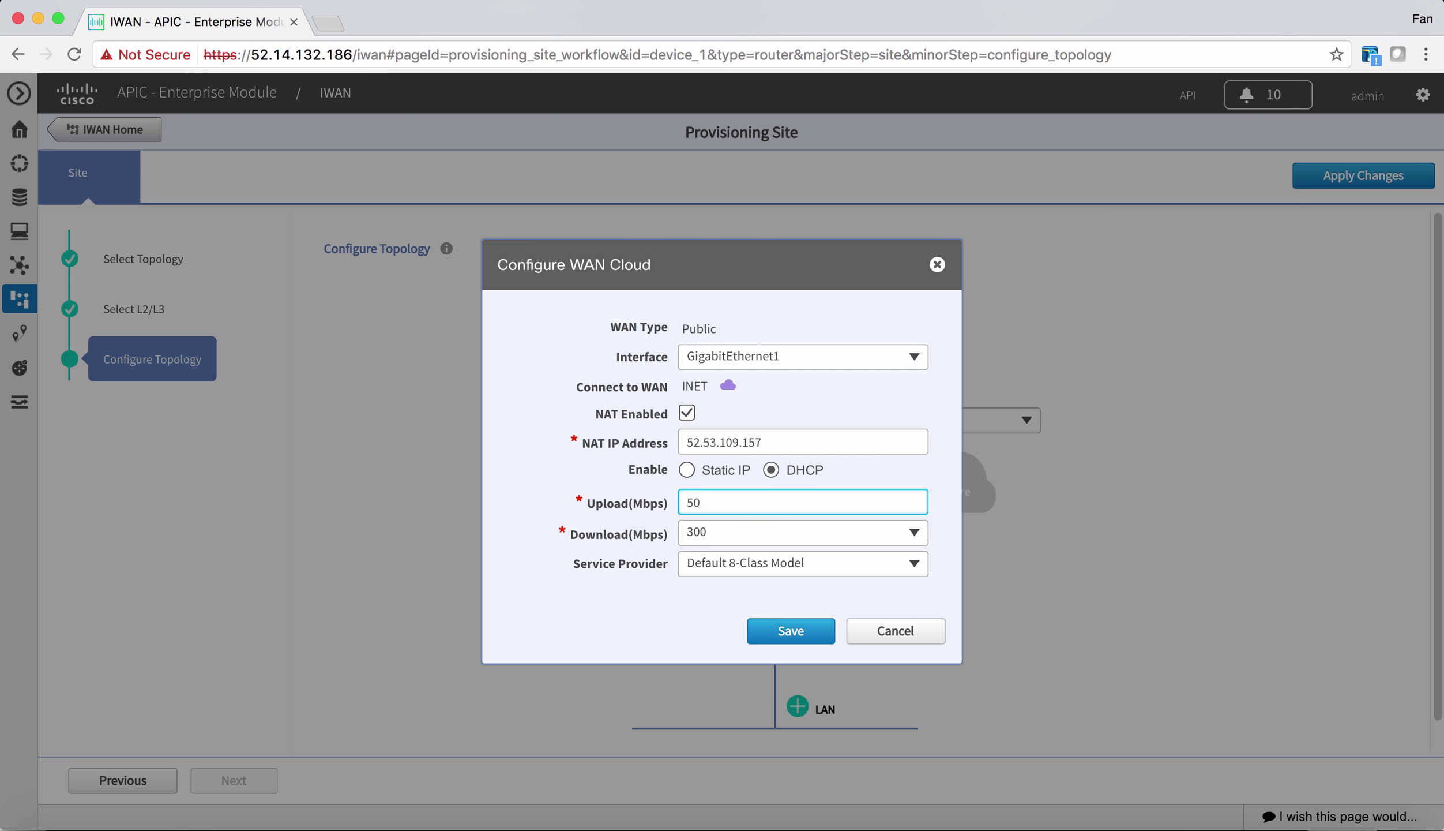
left_click(806, 640)
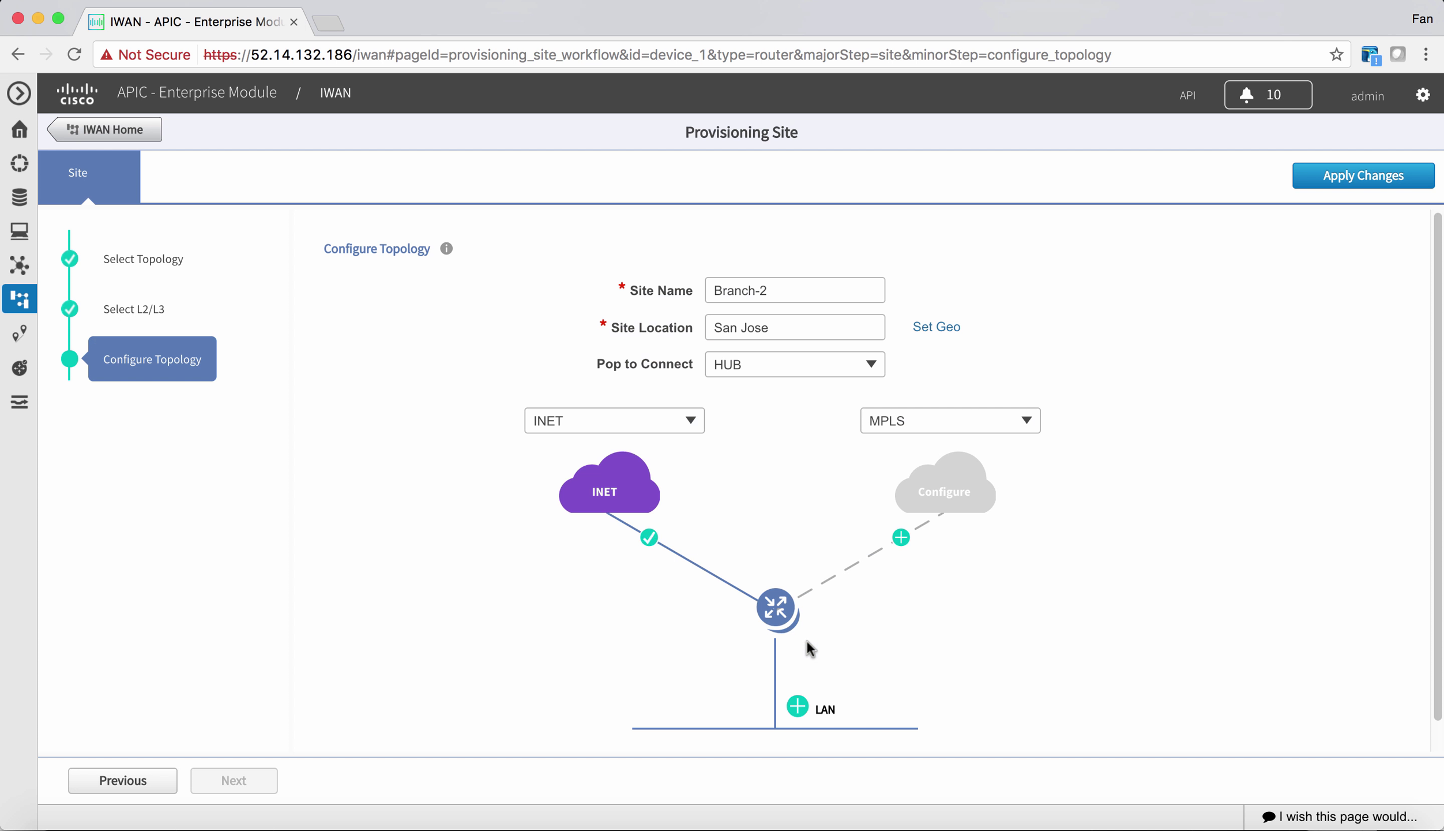
- Configure the MPLS cloud with NAT 52.52.119.211, static IP 30.0.1.15, gateway 30.0.1.1, 20 Mbps upload
left_click(901, 539)
key("super+Tab")
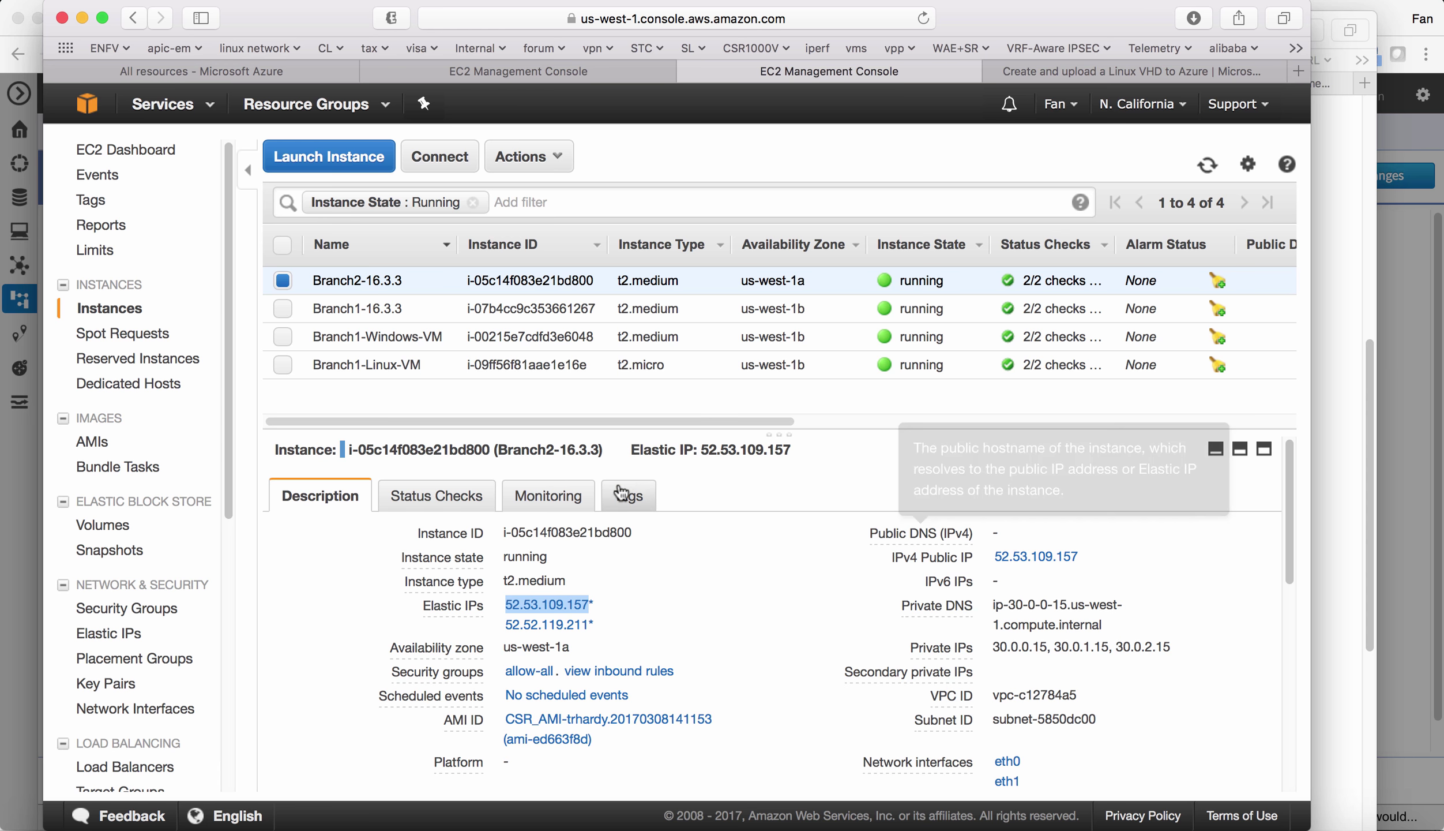
left_click_drag(500, 621, 585, 623)
key("super+Tab")
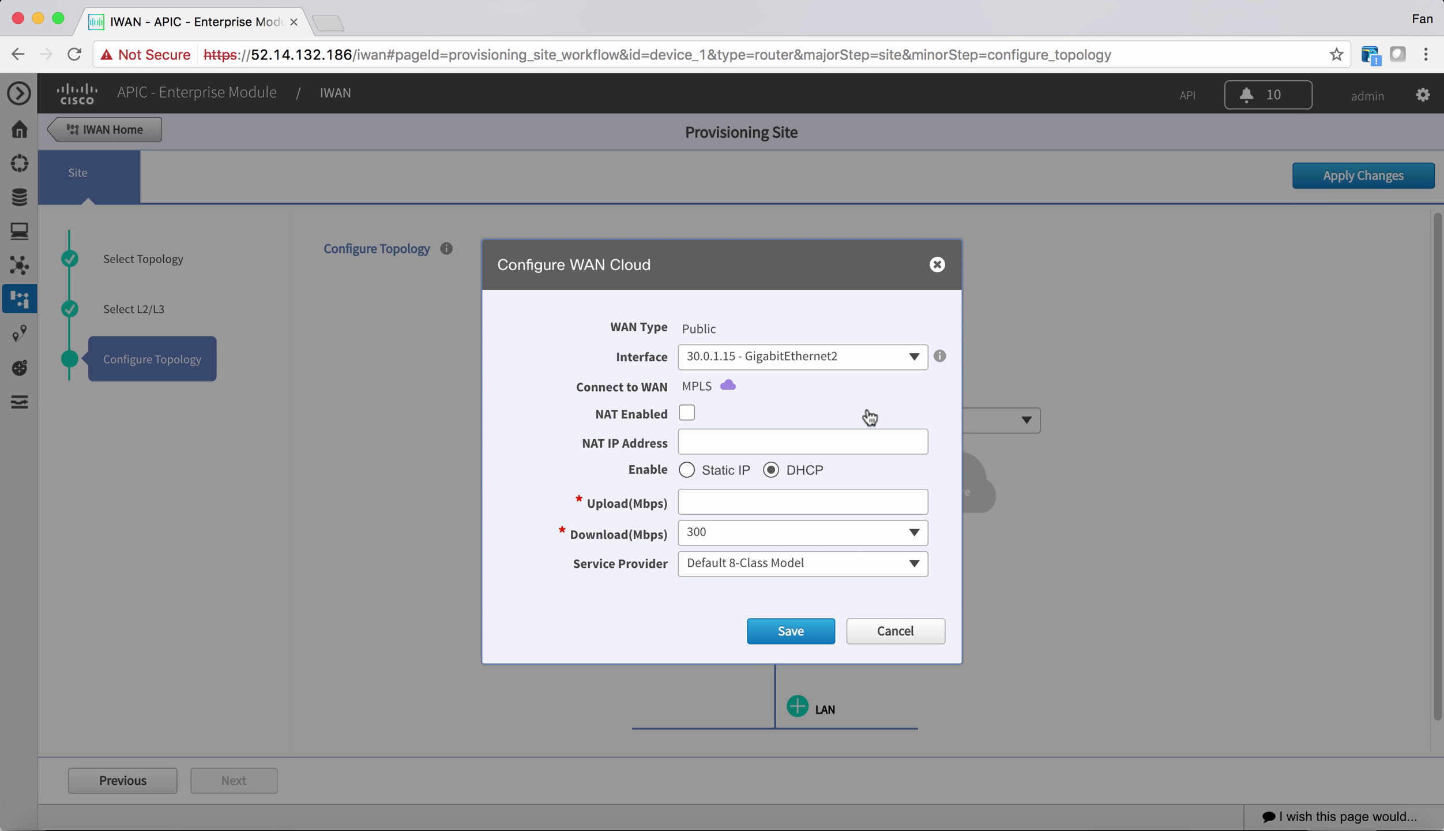
left_click(687, 412)
left_click(697, 433)
type("52.52.119.211")
left_click(695, 474)
left_click(687, 470)
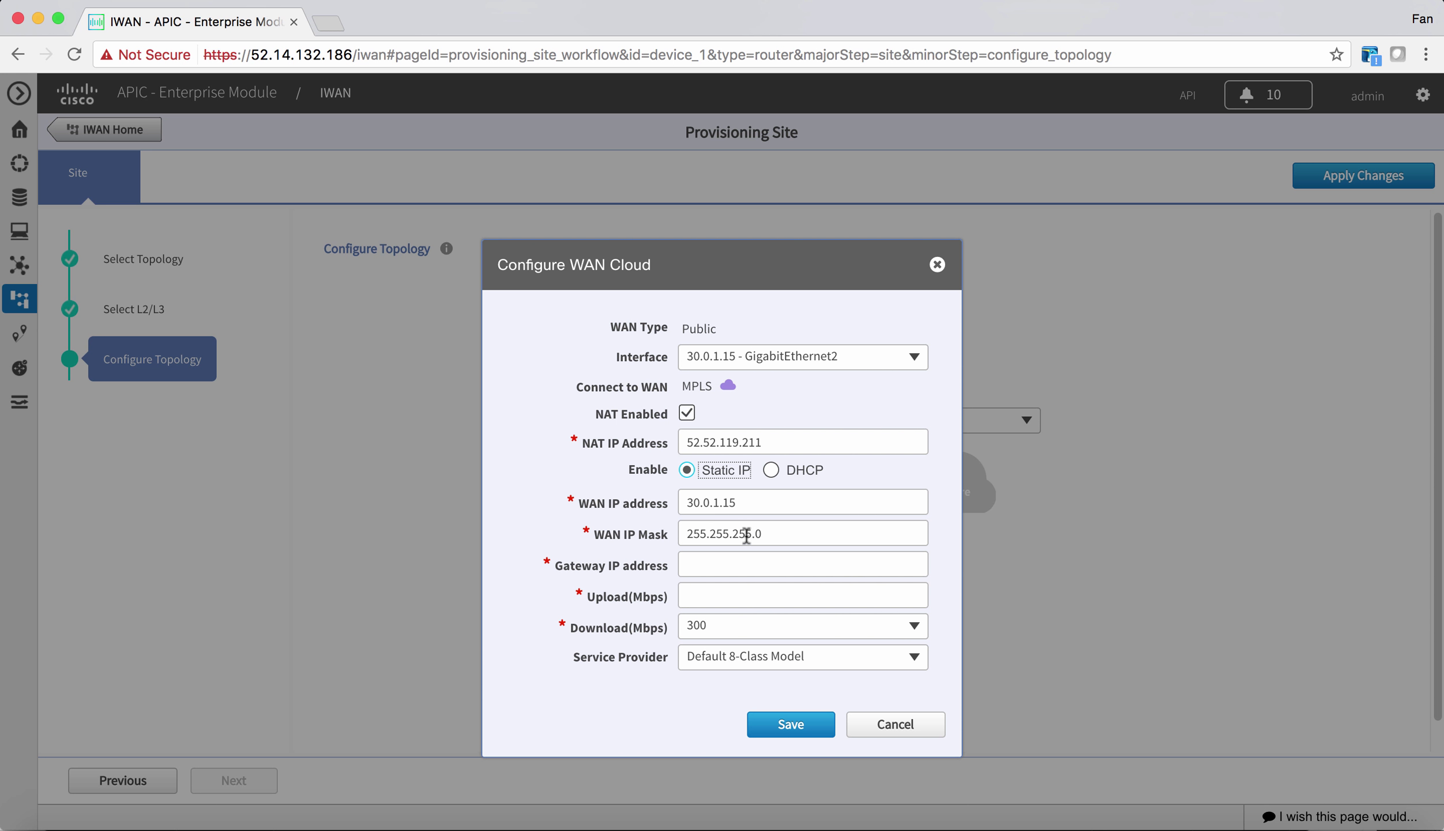
left_click(745, 566)
type("30.0.1.1")
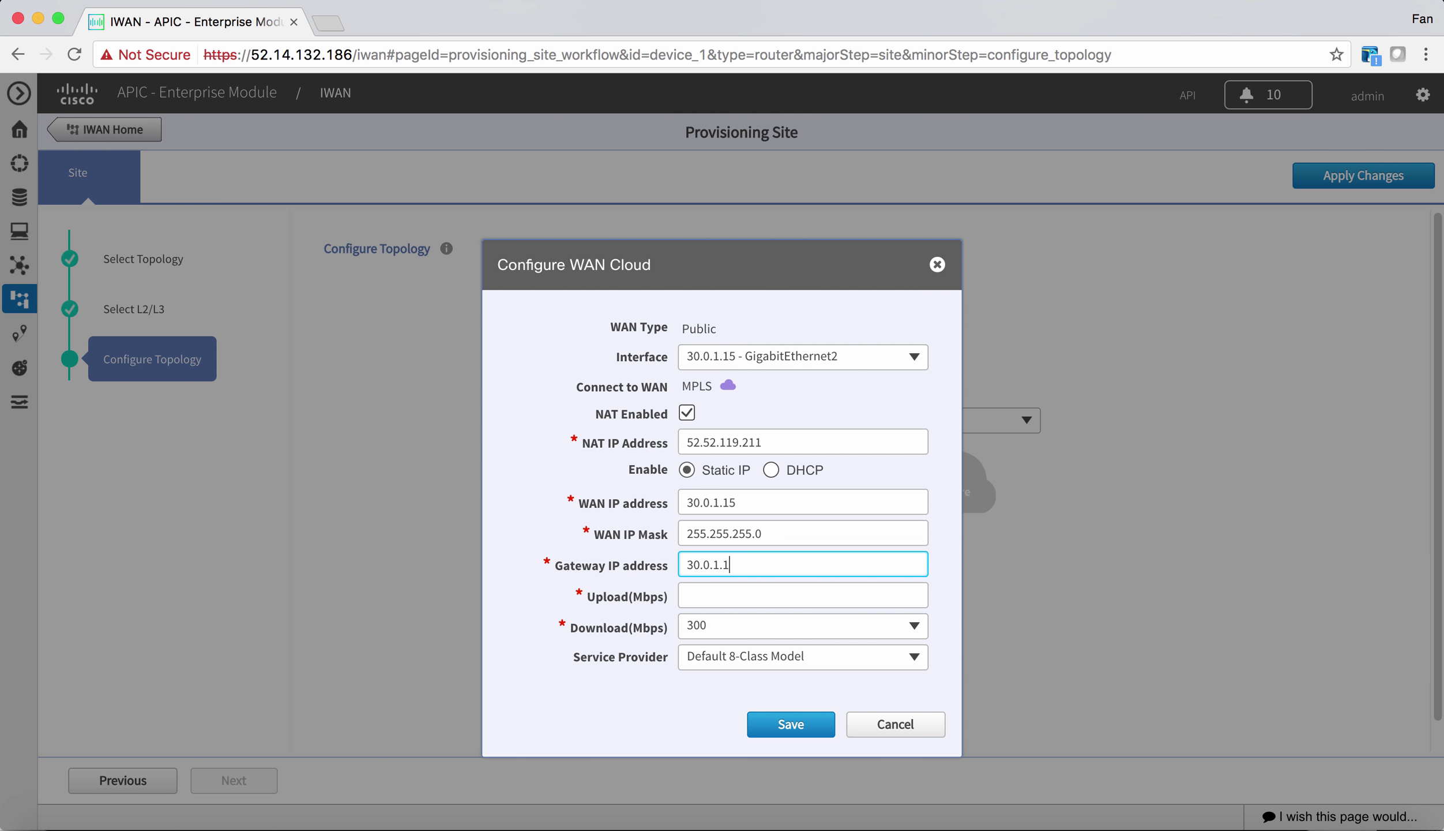
left_click(803, 596)
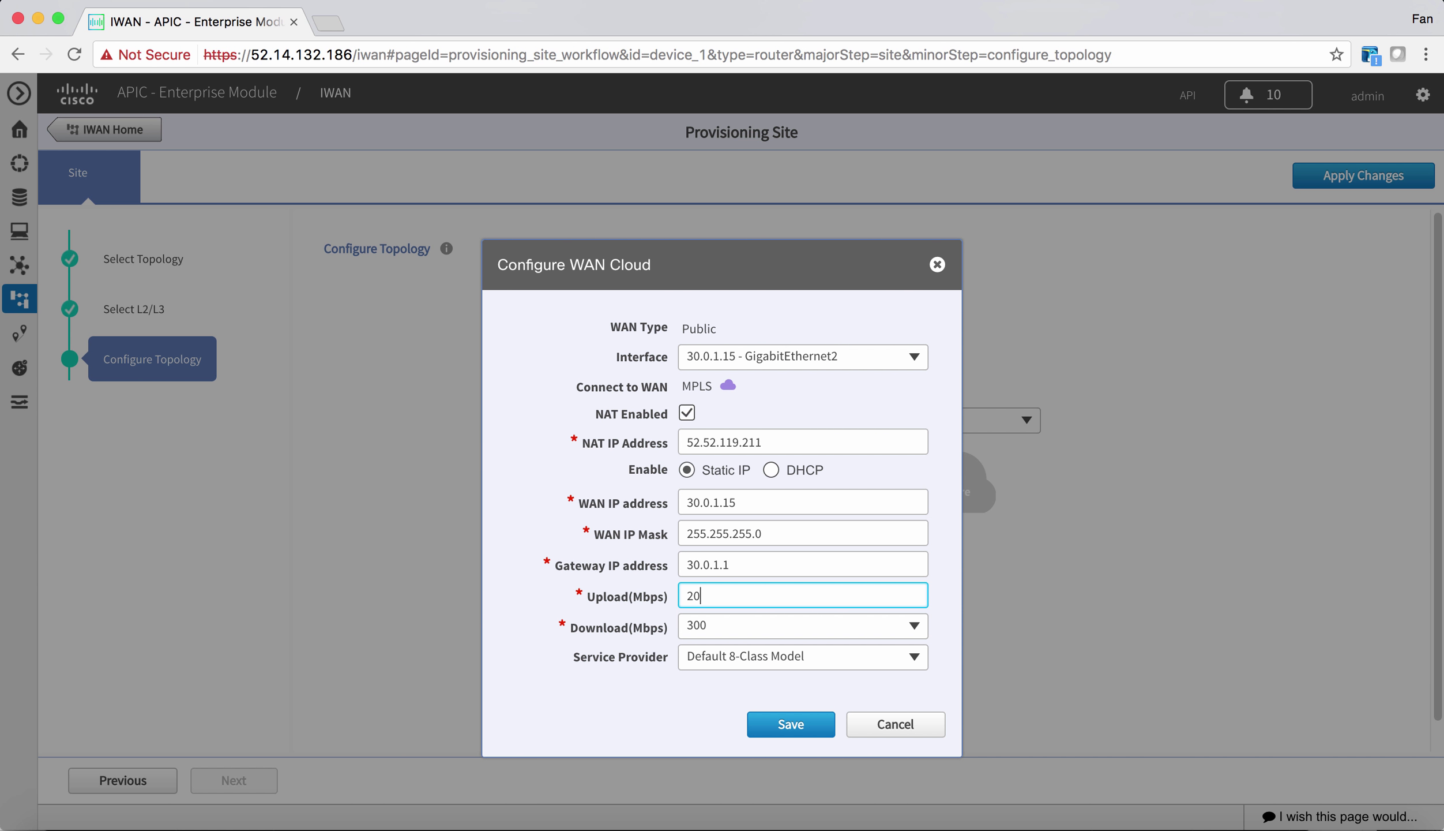
left_click(791, 724)
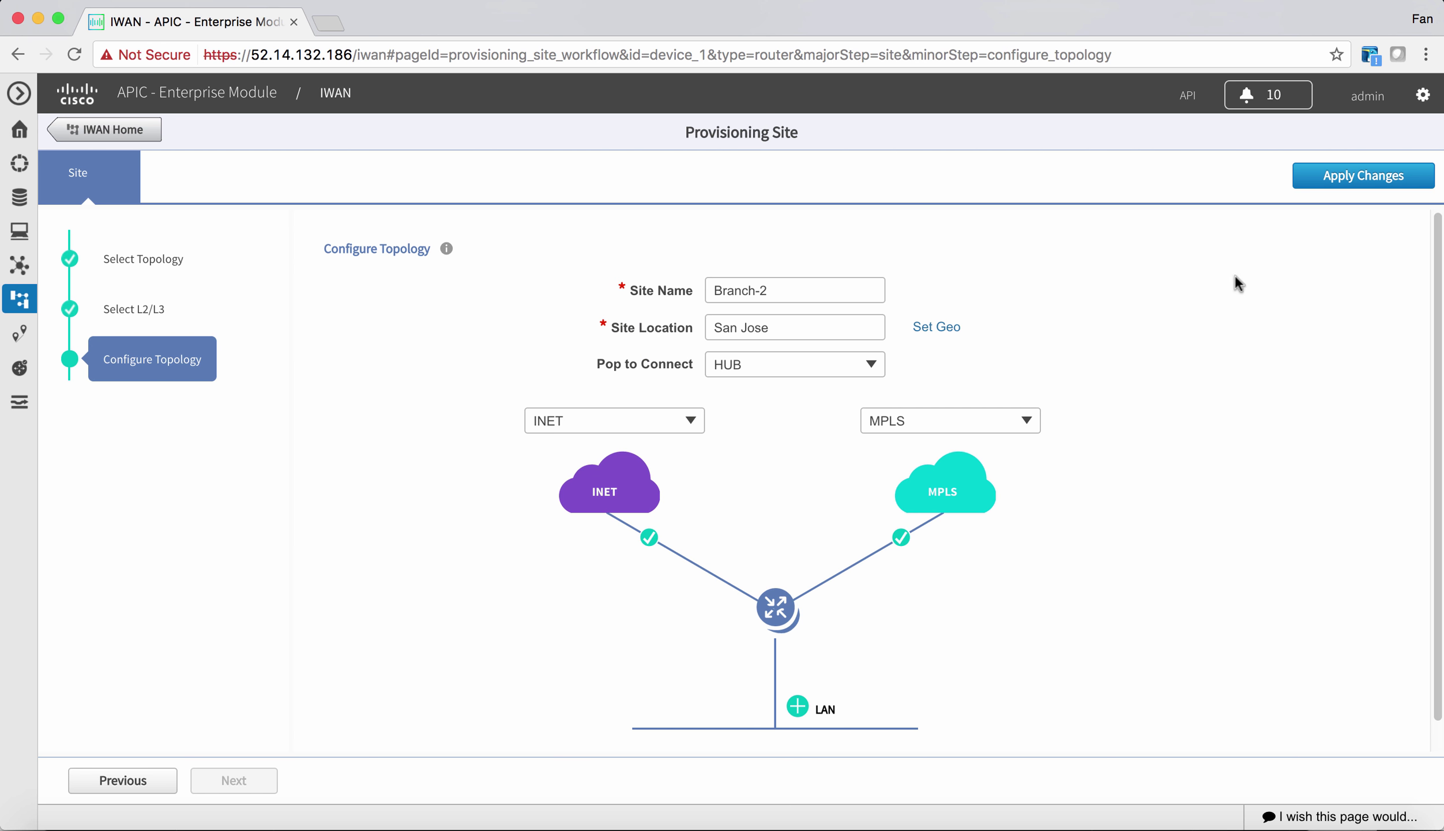
- Delete the Data, Guest, Voice & Video and Wireless VLANs and save the empty VLAN settings
left_click(1359, 191)
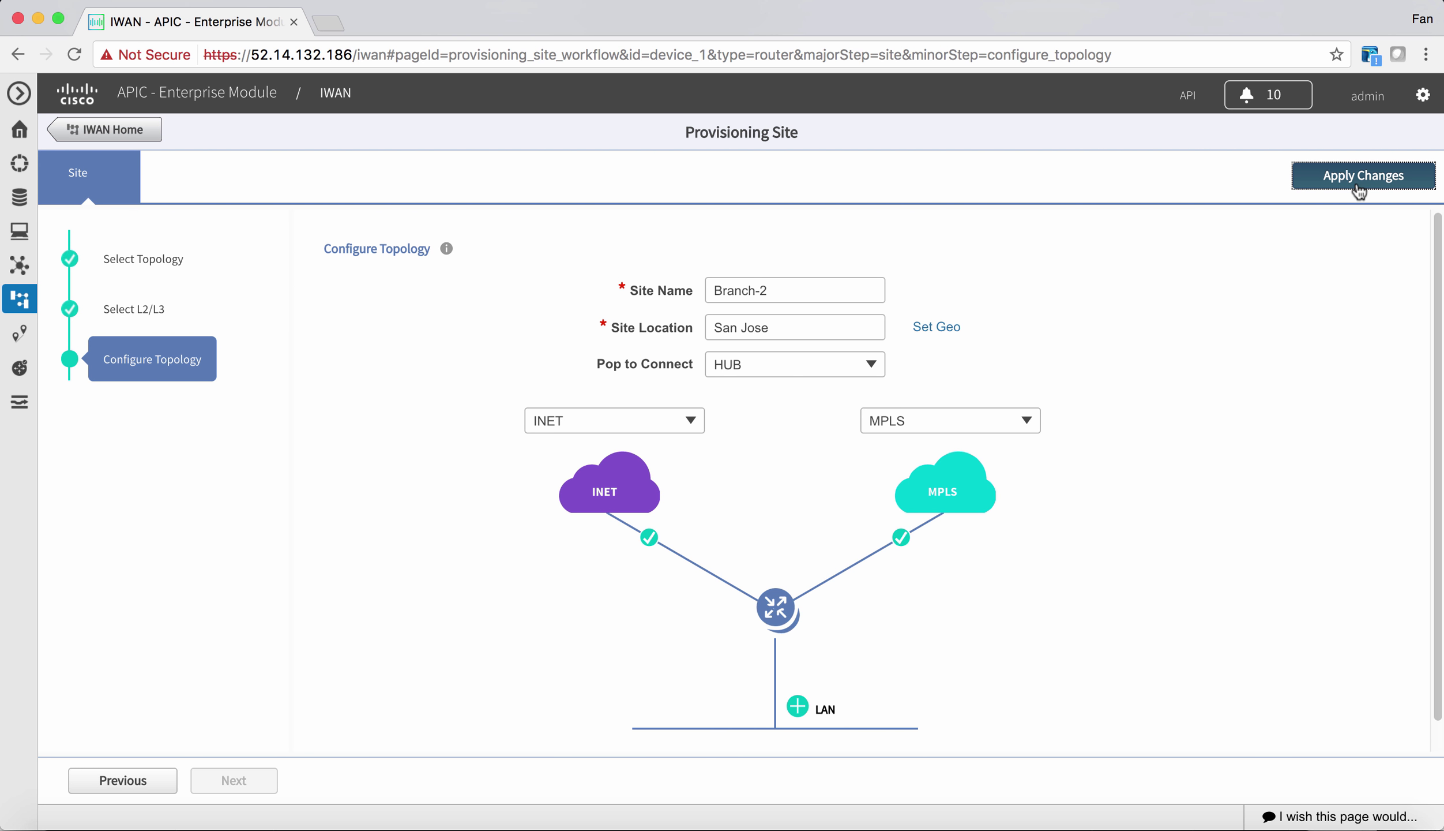
left_click(797, 706)
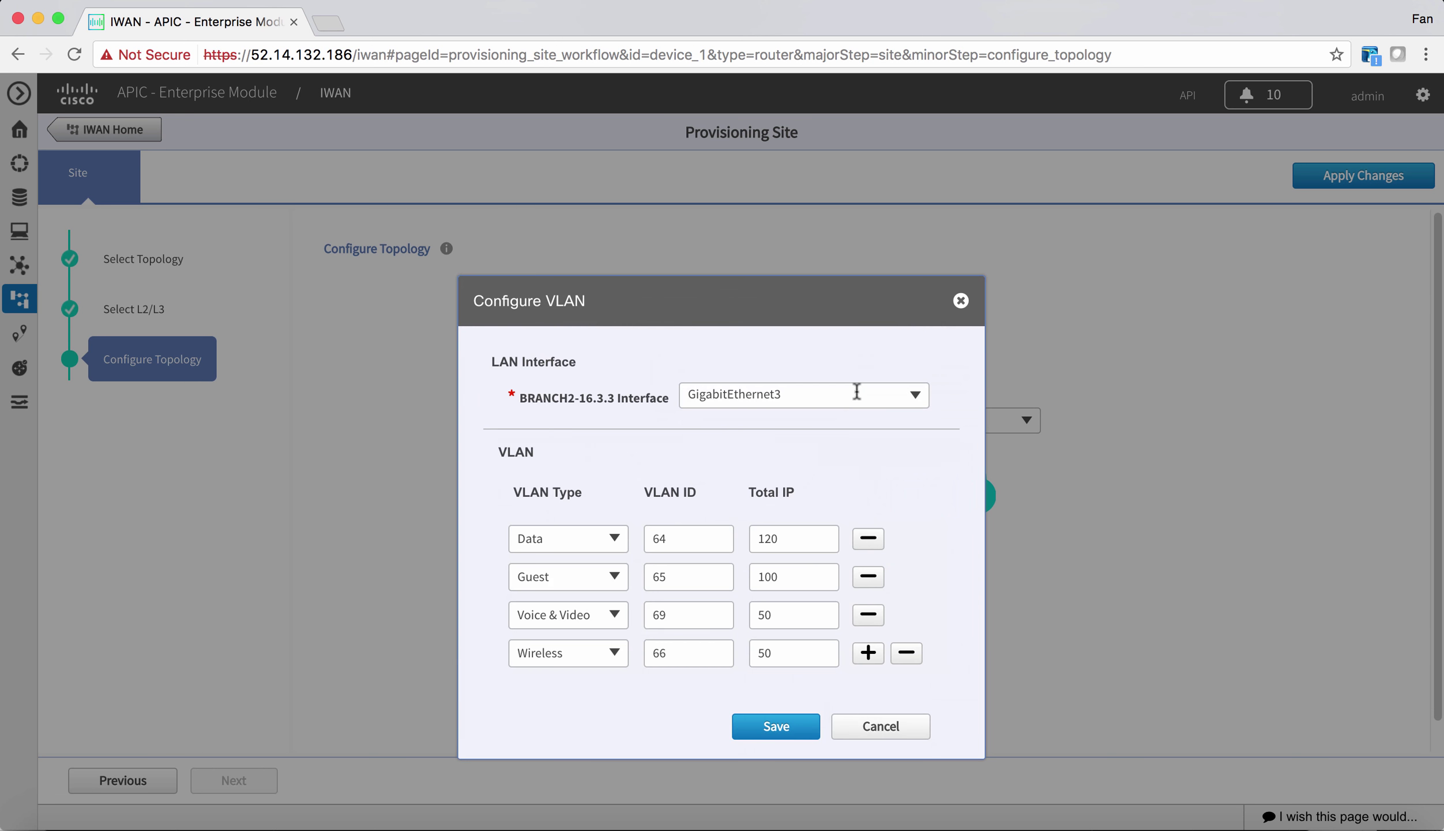
left_click(863, 538)
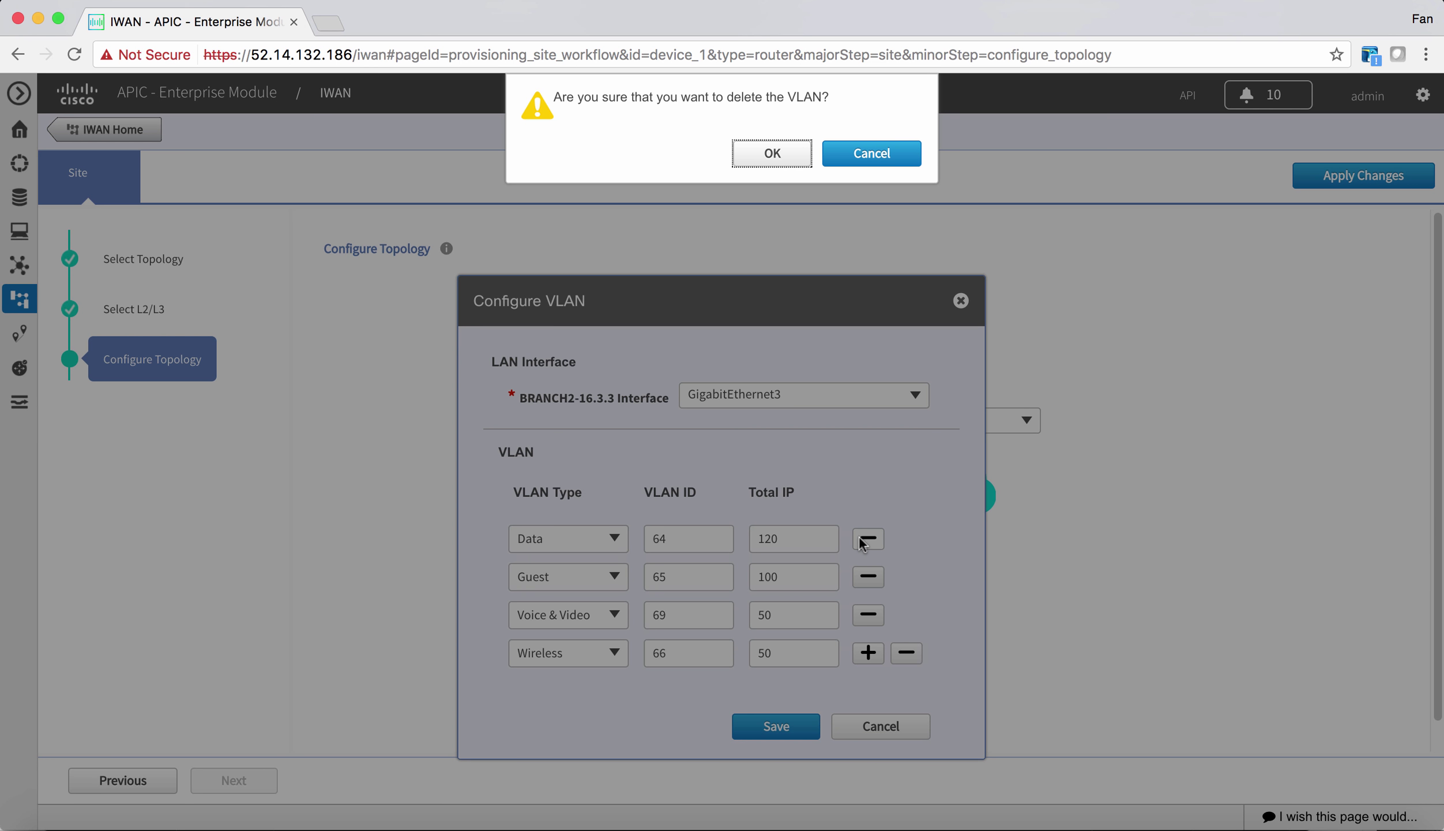
key("Return")
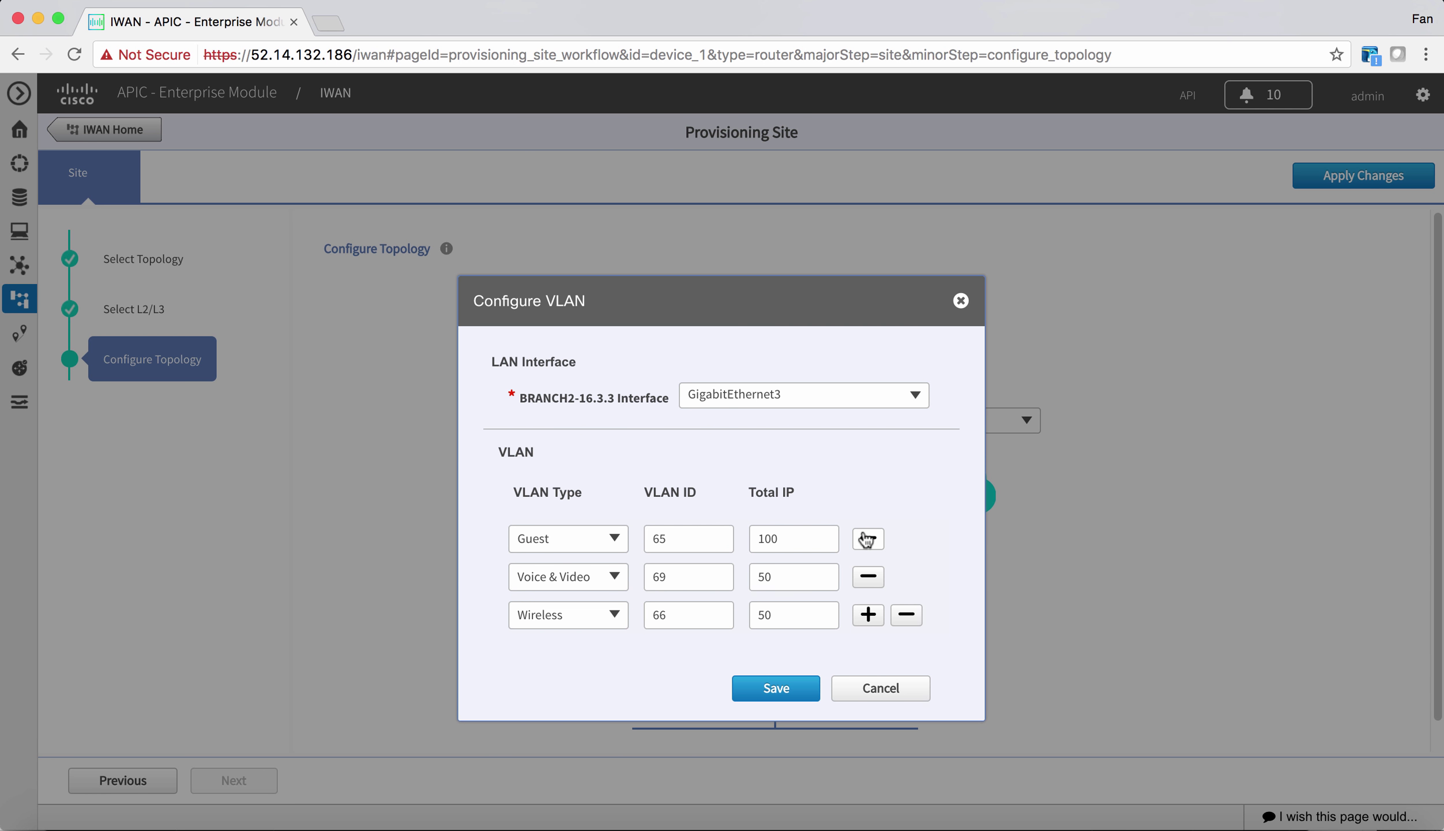
left_click(865, 539)
key("Return")
left_click(865, 538)
key("Return")
left_click(911, 541)
key("Return")
left_click(767, 612)
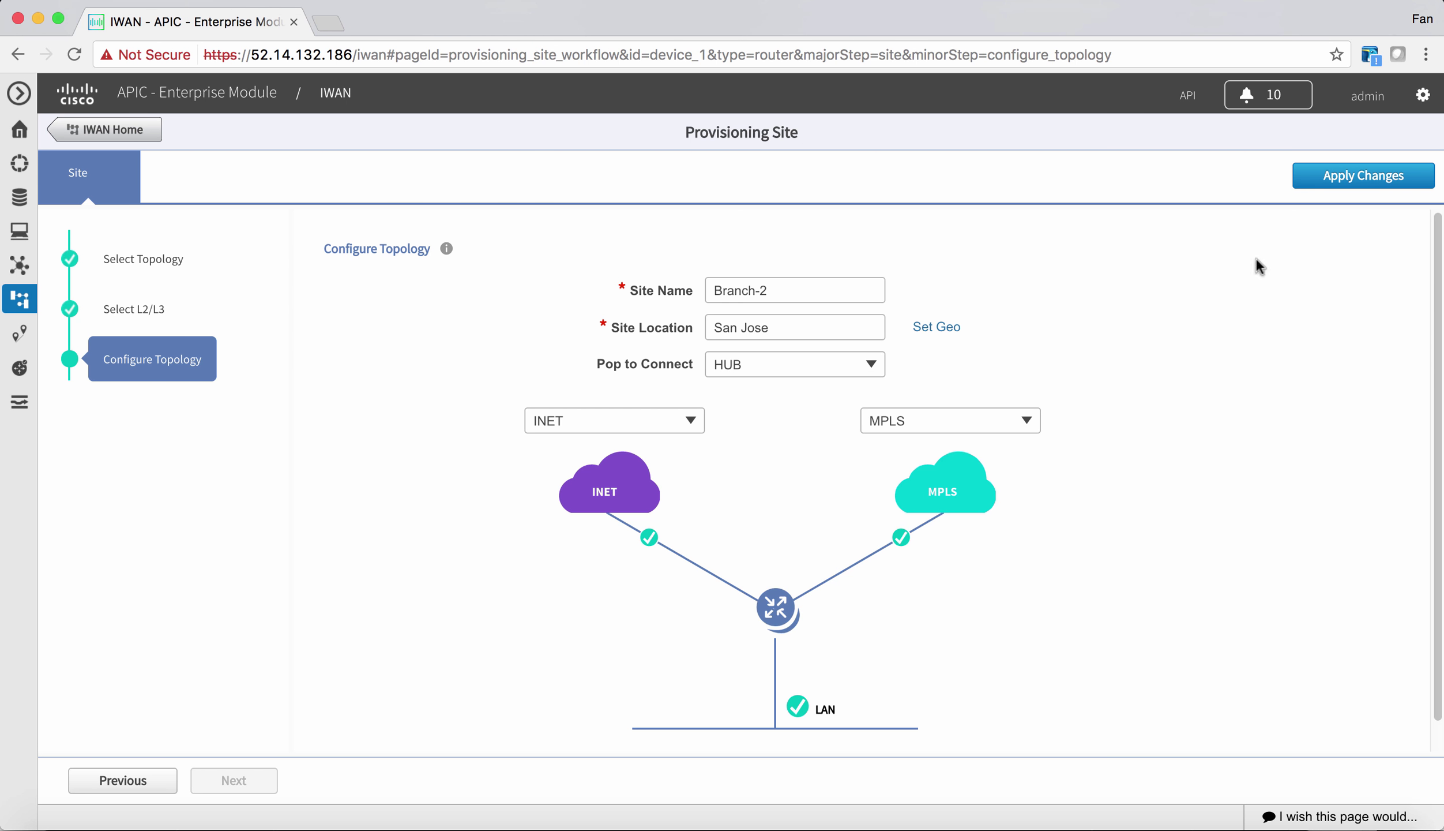
- Apply the site changes, submit the provisioning summary and confirm
left_click(1341, 181)
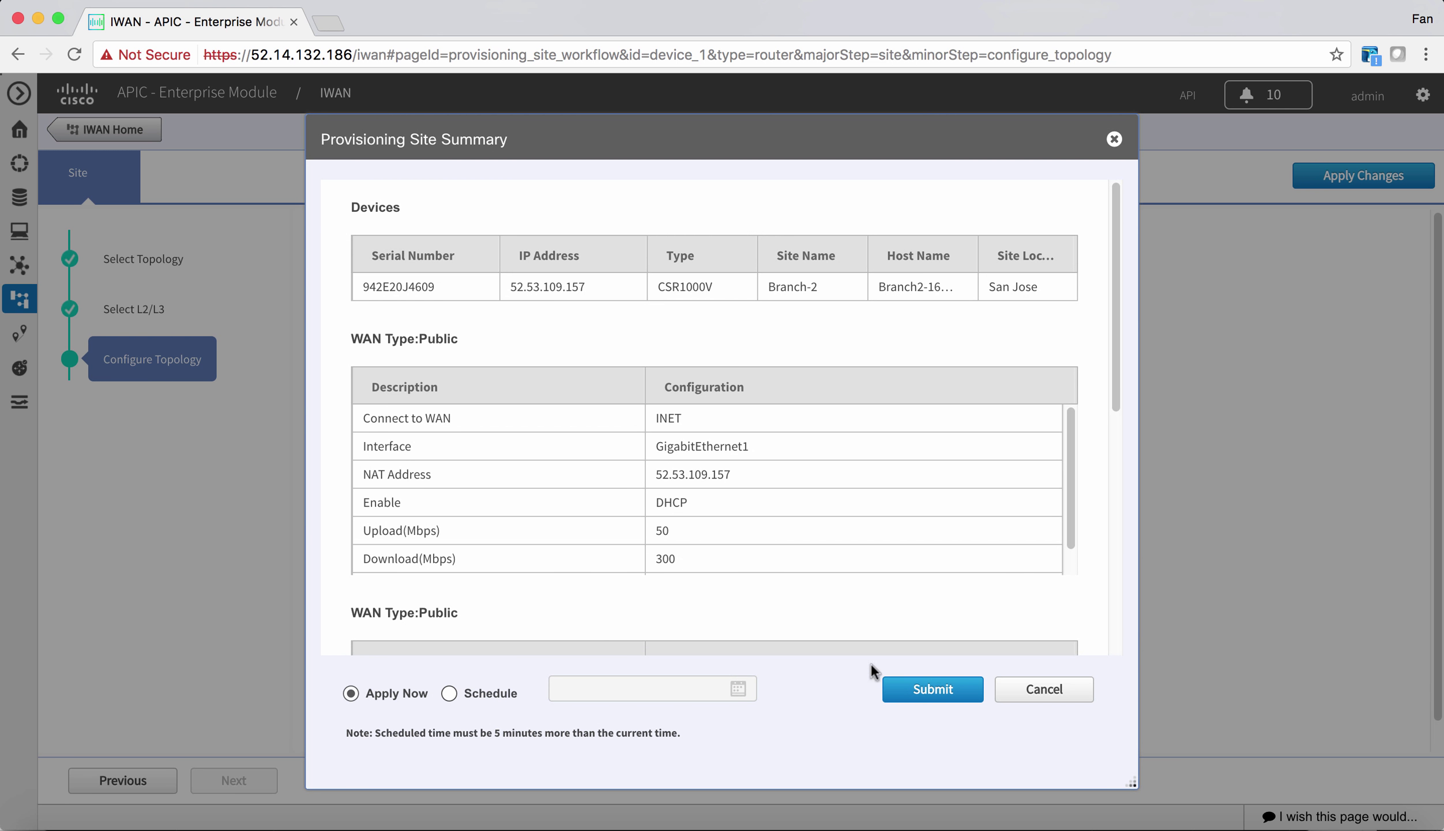
left_click(920, 692)
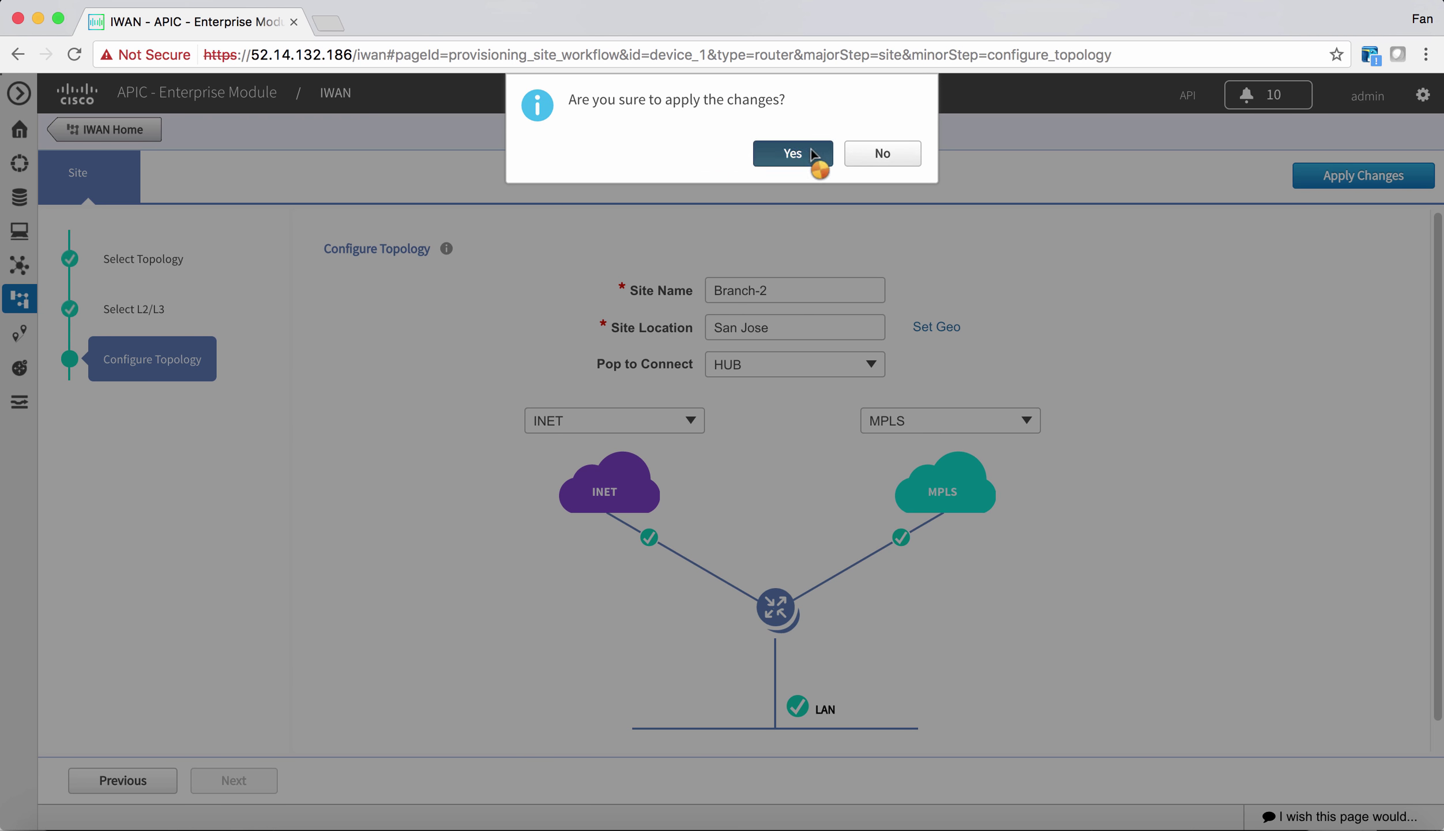
left_click(811, 151)
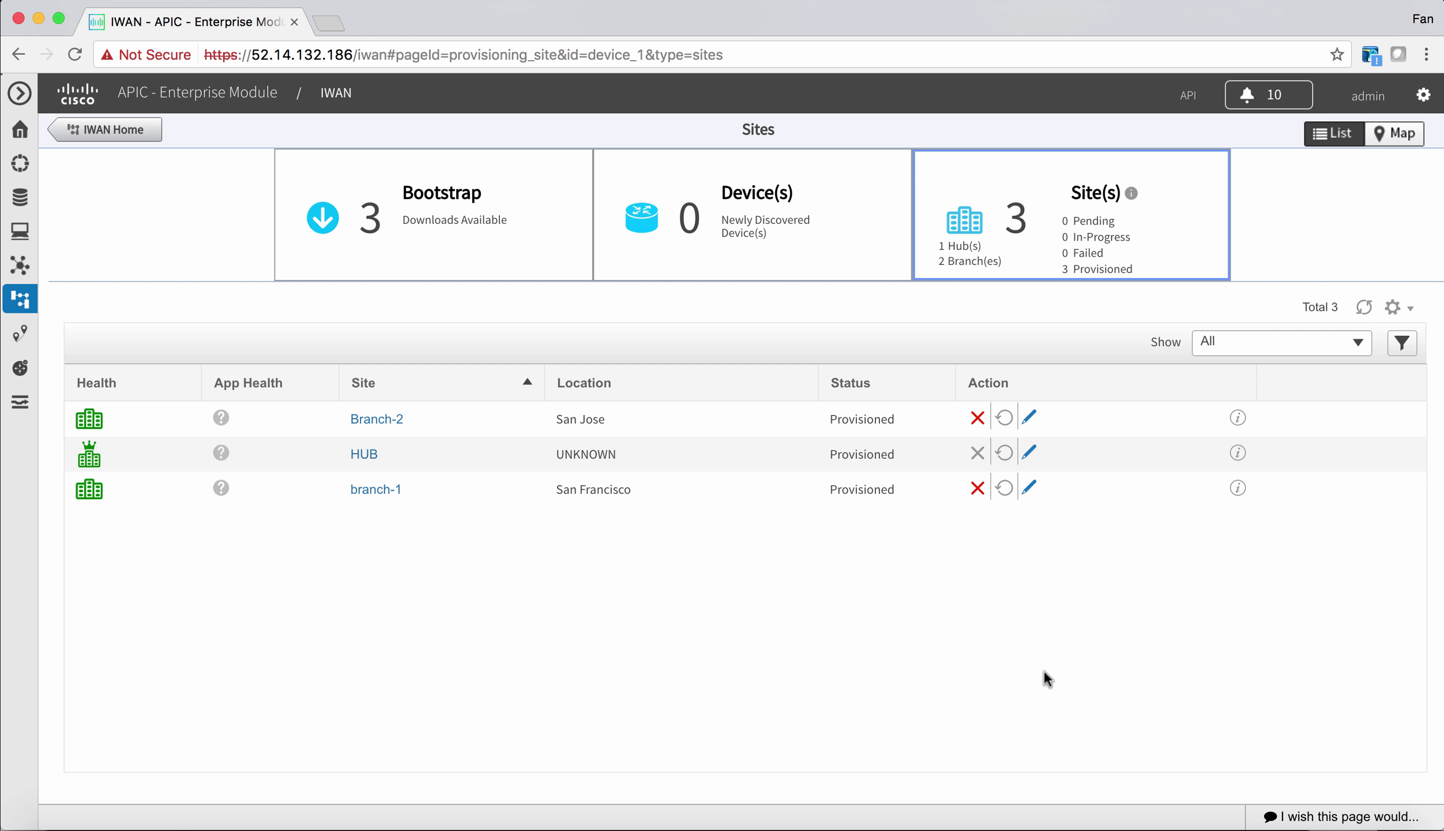
- SSH into the Branch2 router at 52.53.109.157 and run show dmvpn
left_click(1188, 826)
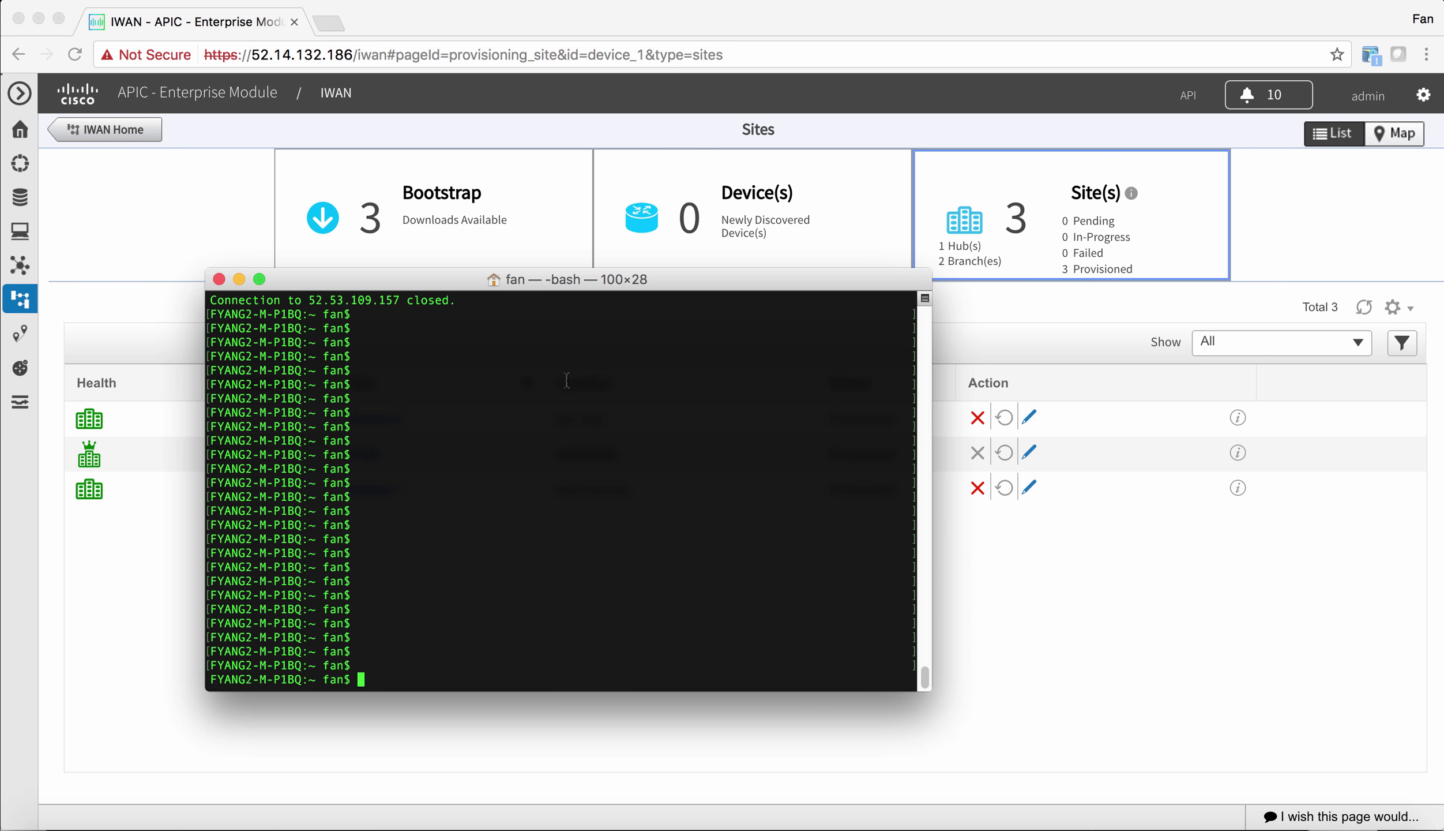
key("Up")
key("Return")
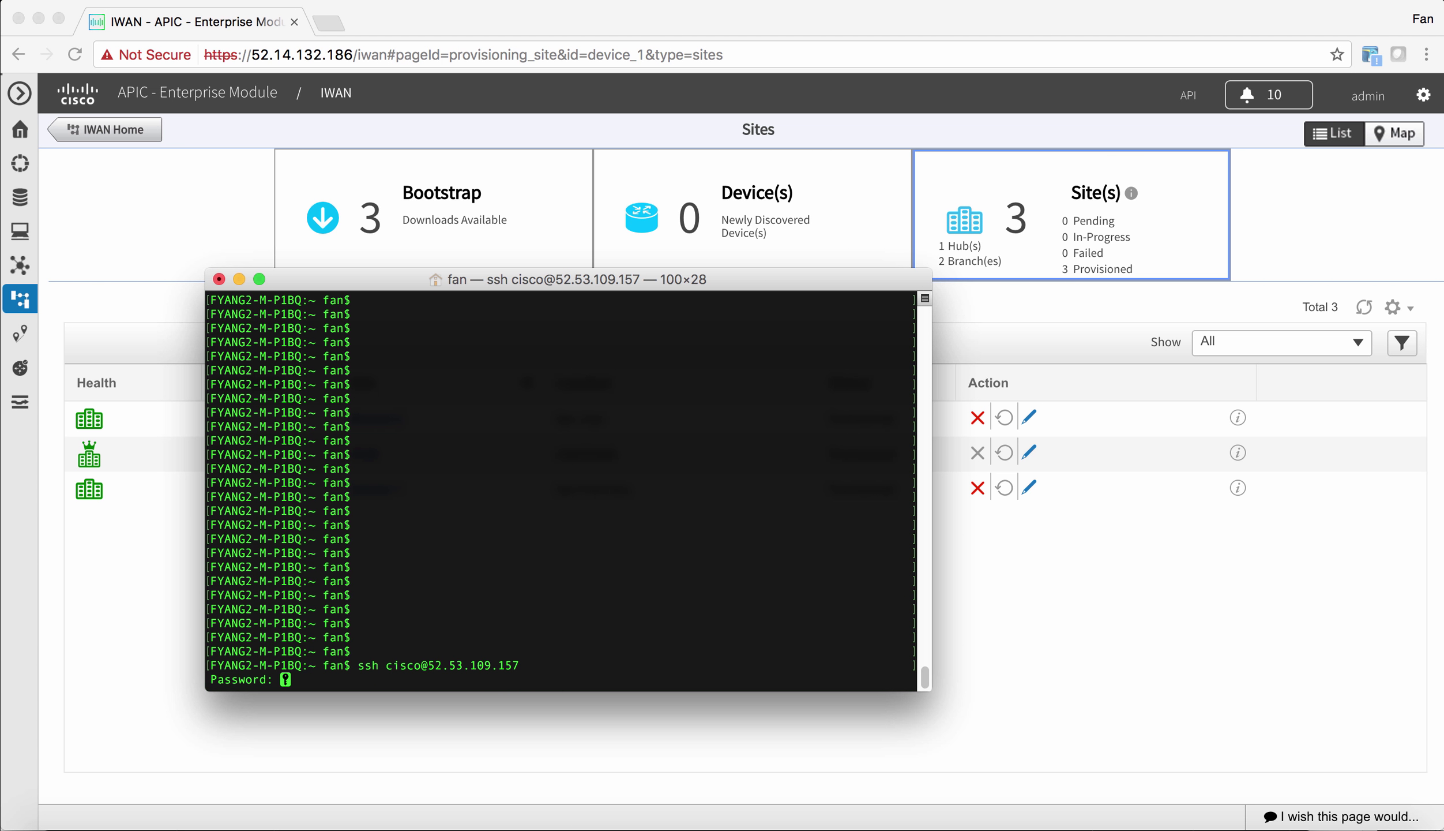
key("Return")
type("show dmv")
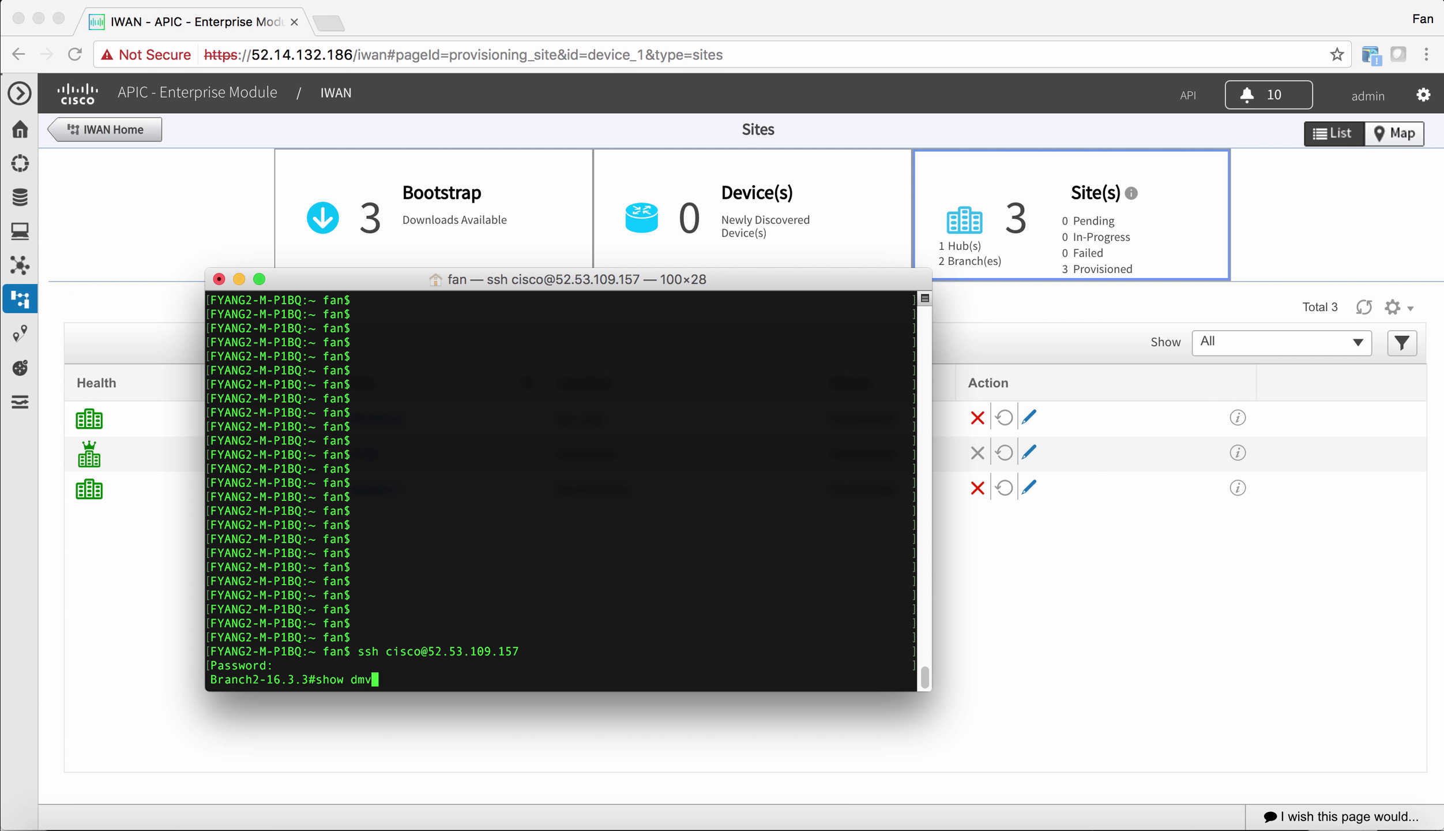
type("pn")
key("Return")
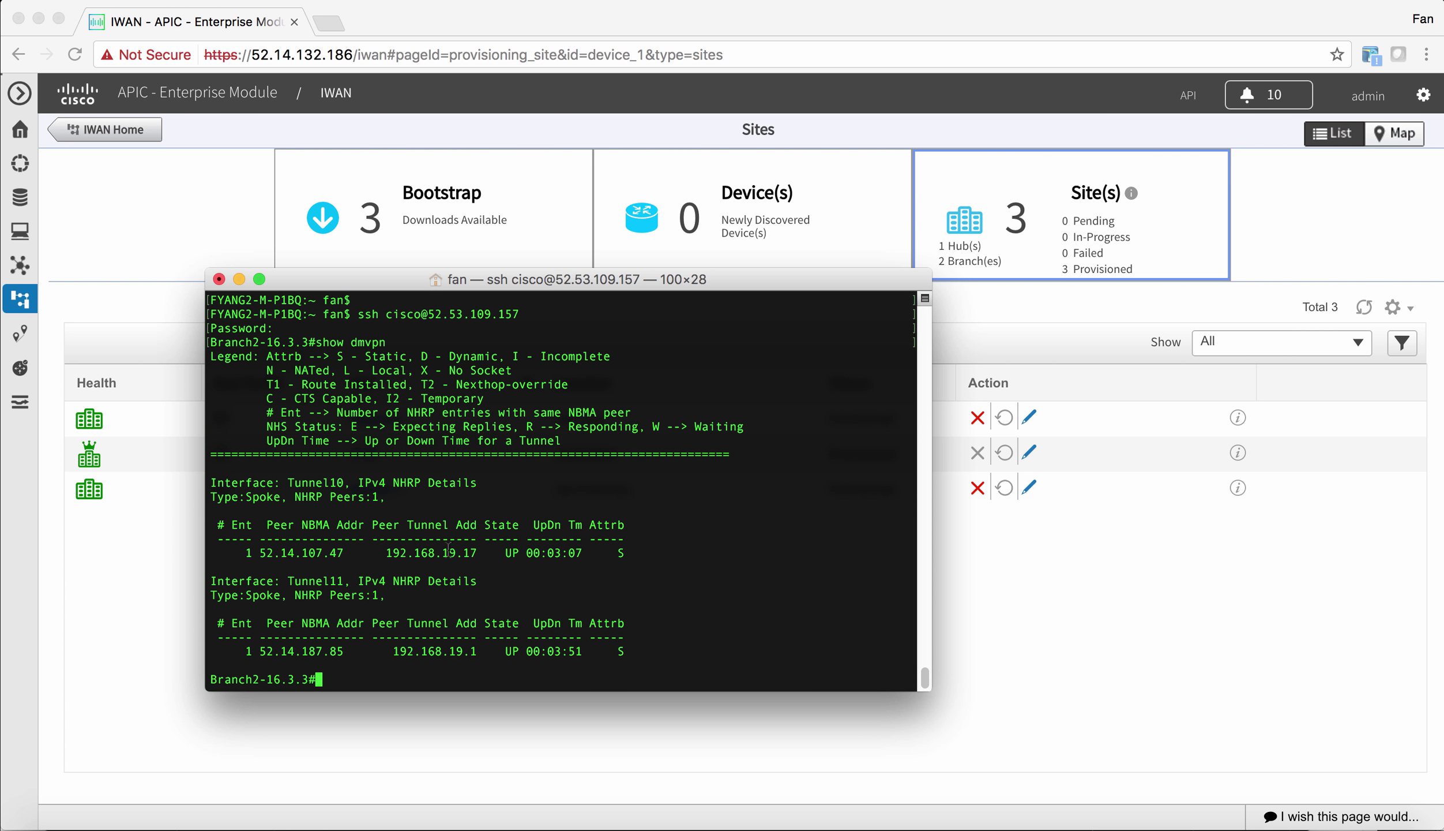
- Run show domain ONE master status and confirm the status is Up
type("show domain")
key("Tab")
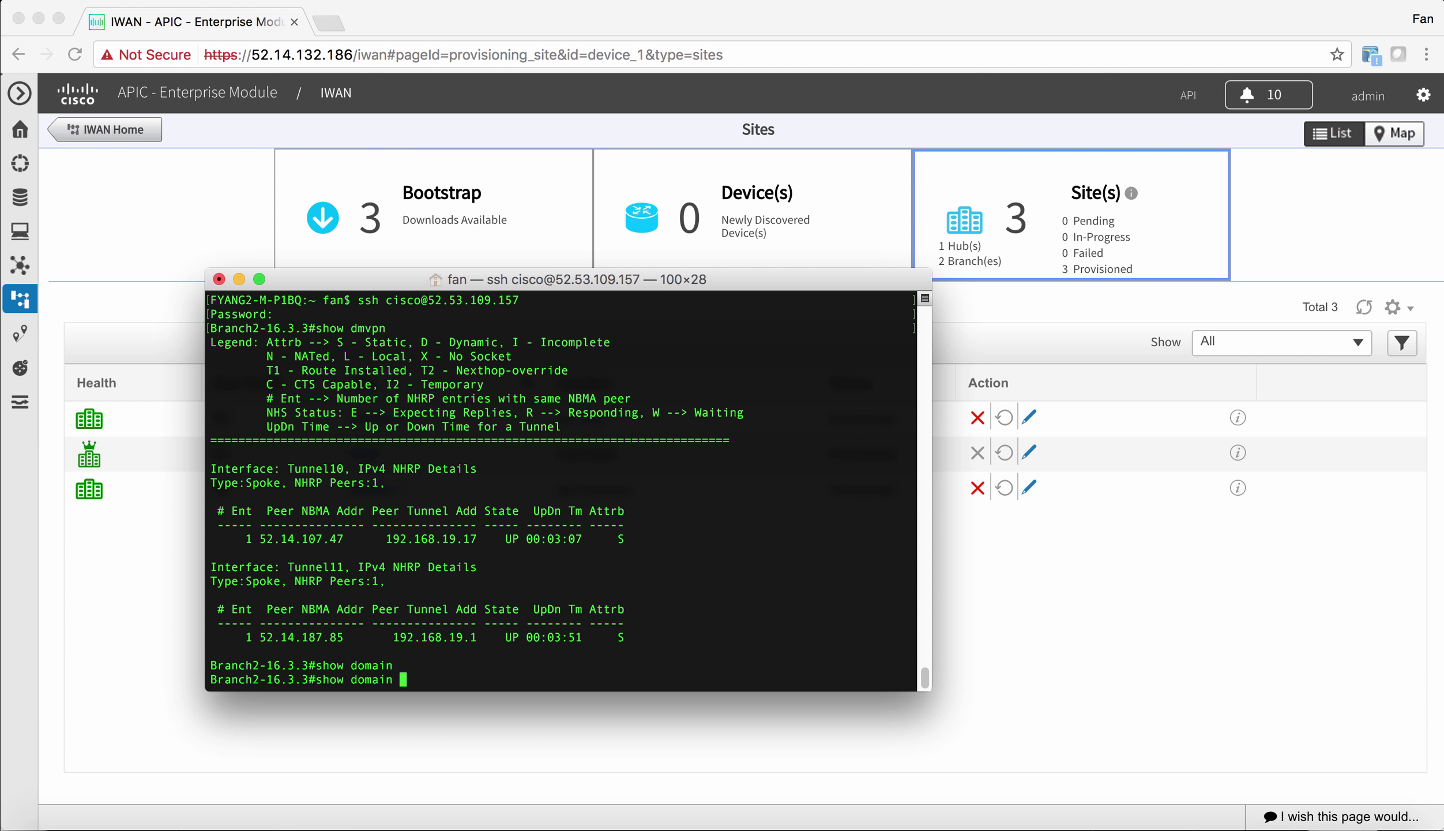
type("ONE mas")
key("Tab")
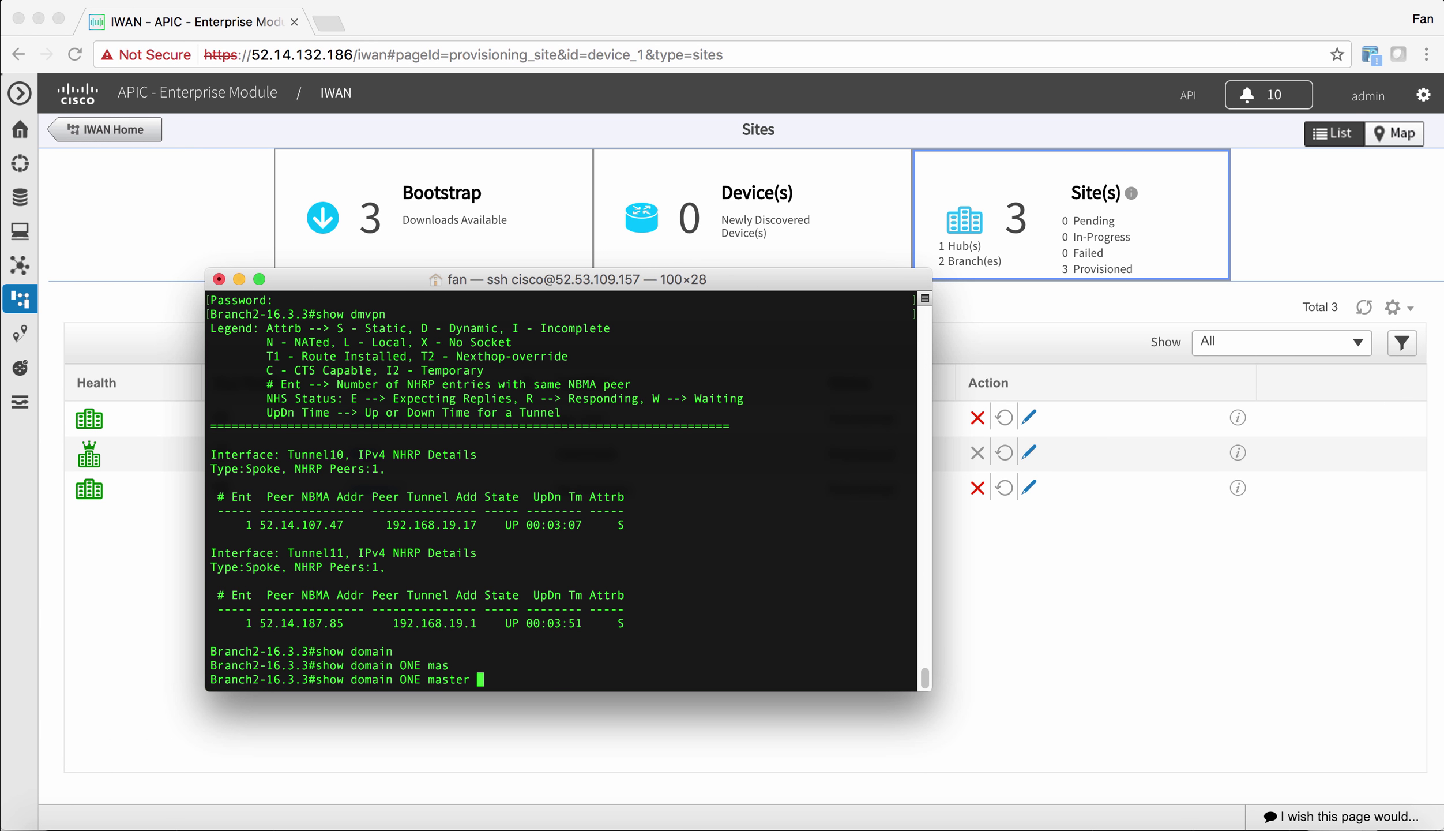
type("sta")
key("Tab")
key("Return")
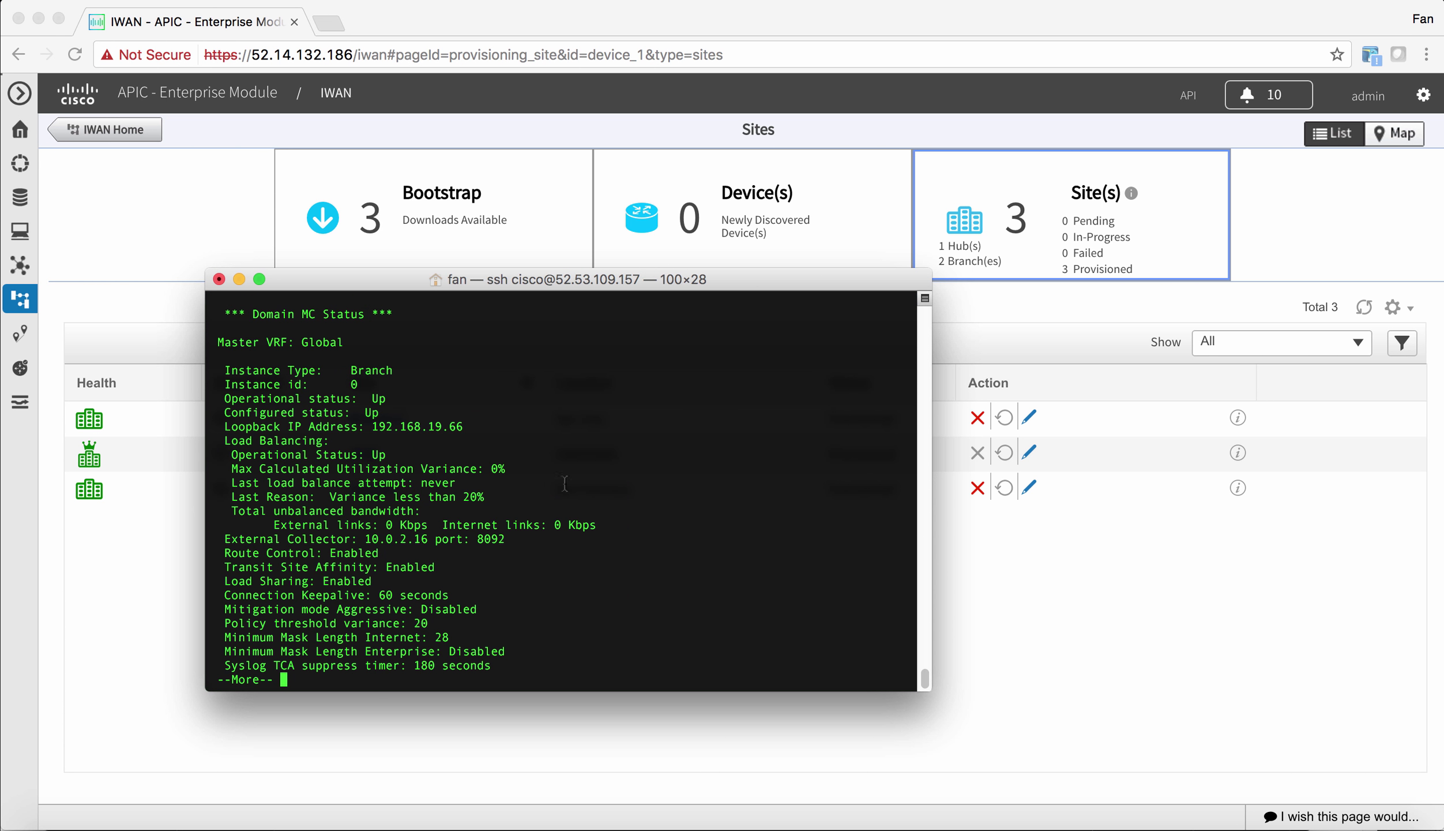
double_click(383, 401)
key("space")
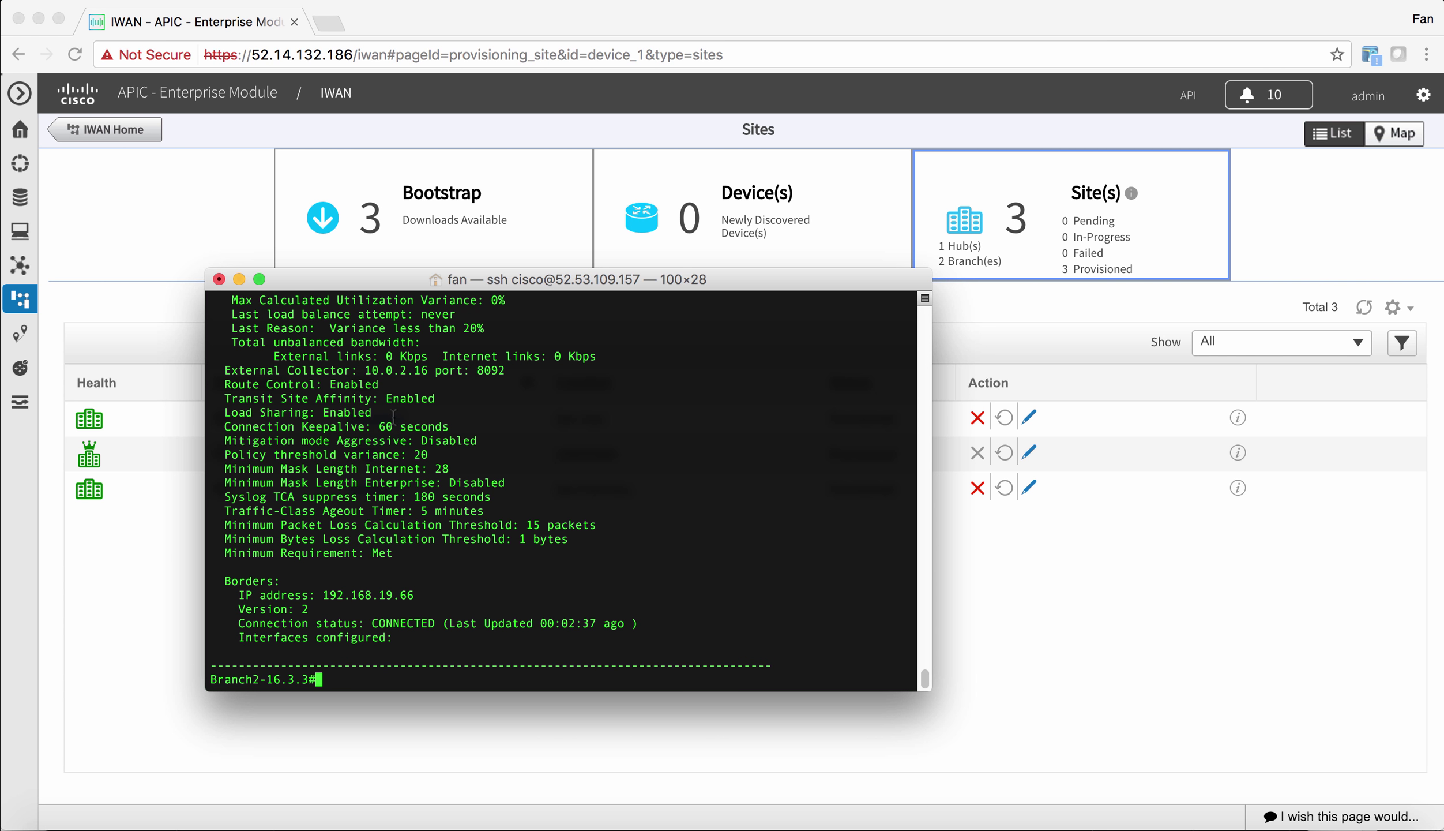
- Verify the NetFlow destination IP 10.0.2.16 in hub site settings, then launch the LiveNX client
left_click(183, 623)
left_click(113, 135)
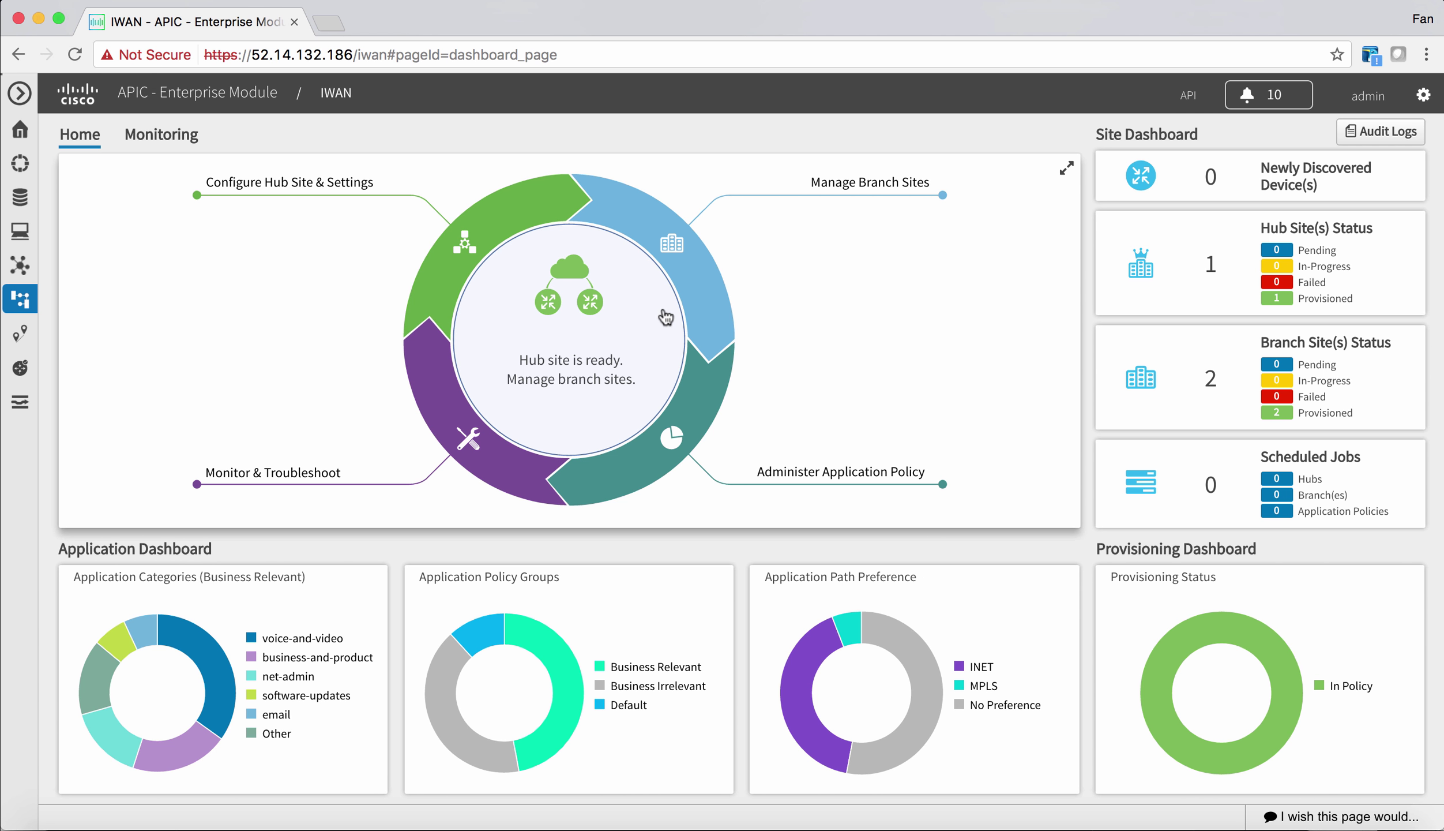
left_click(513, 211)
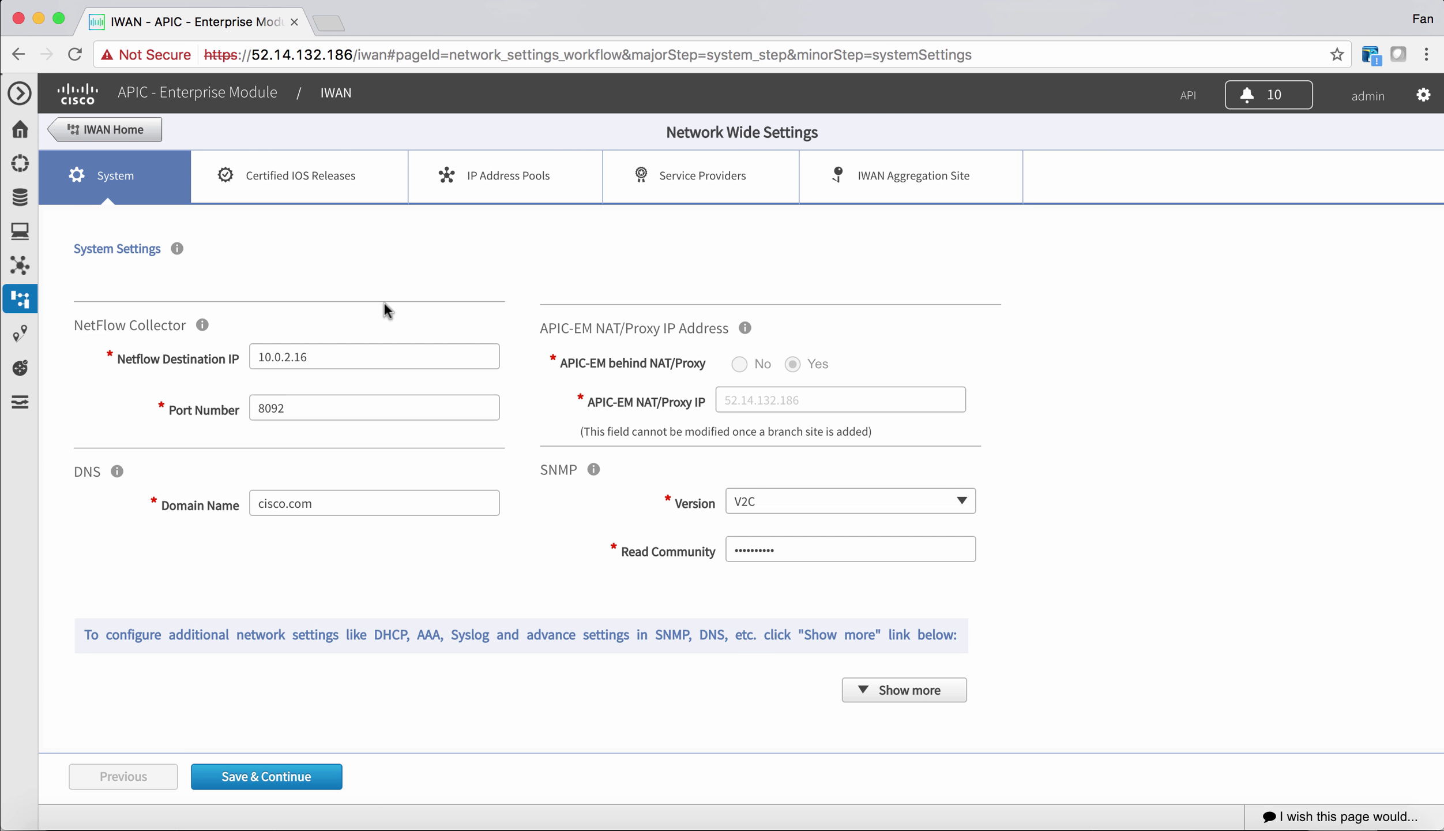
left_click(312, 353)
double_click(311, 354)
left_click(328, 354)
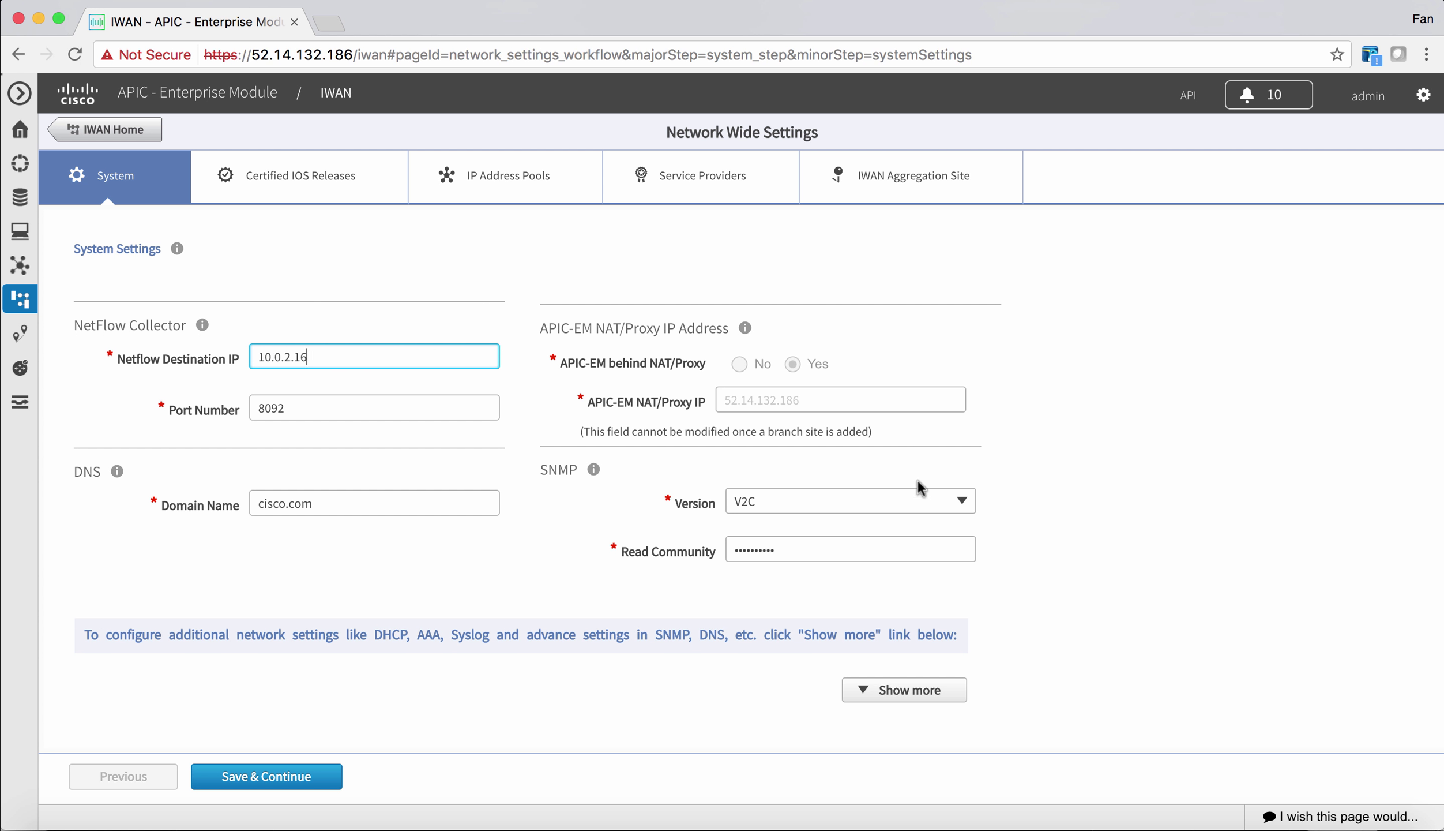
left_click(1023, 811)
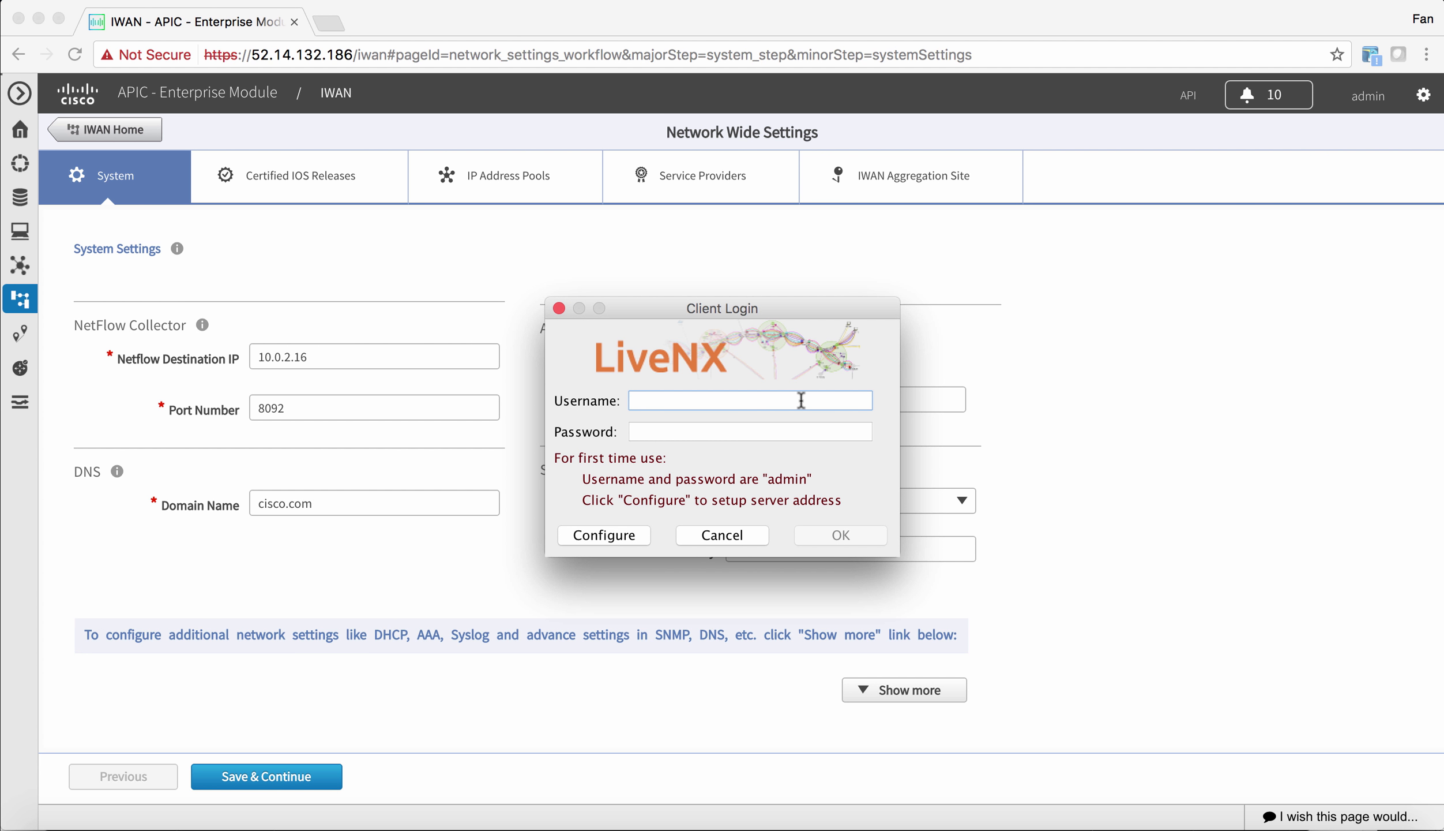
- Log in to LiveNX as admin with the account password, allow network access, and maximize the window
type("admin")
key("Tab")
type("admin")
key("Return")
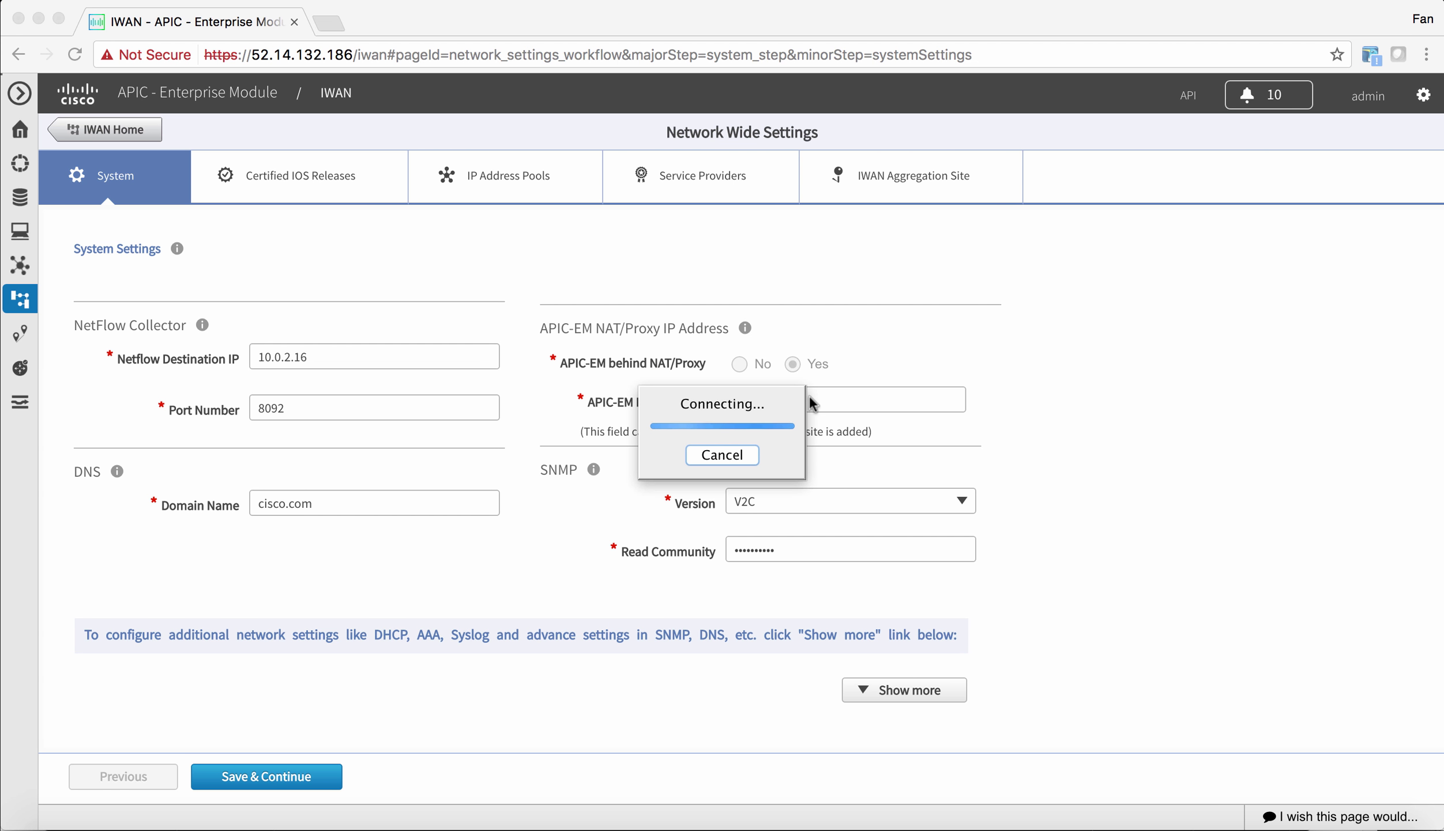
left_click(856, 327)
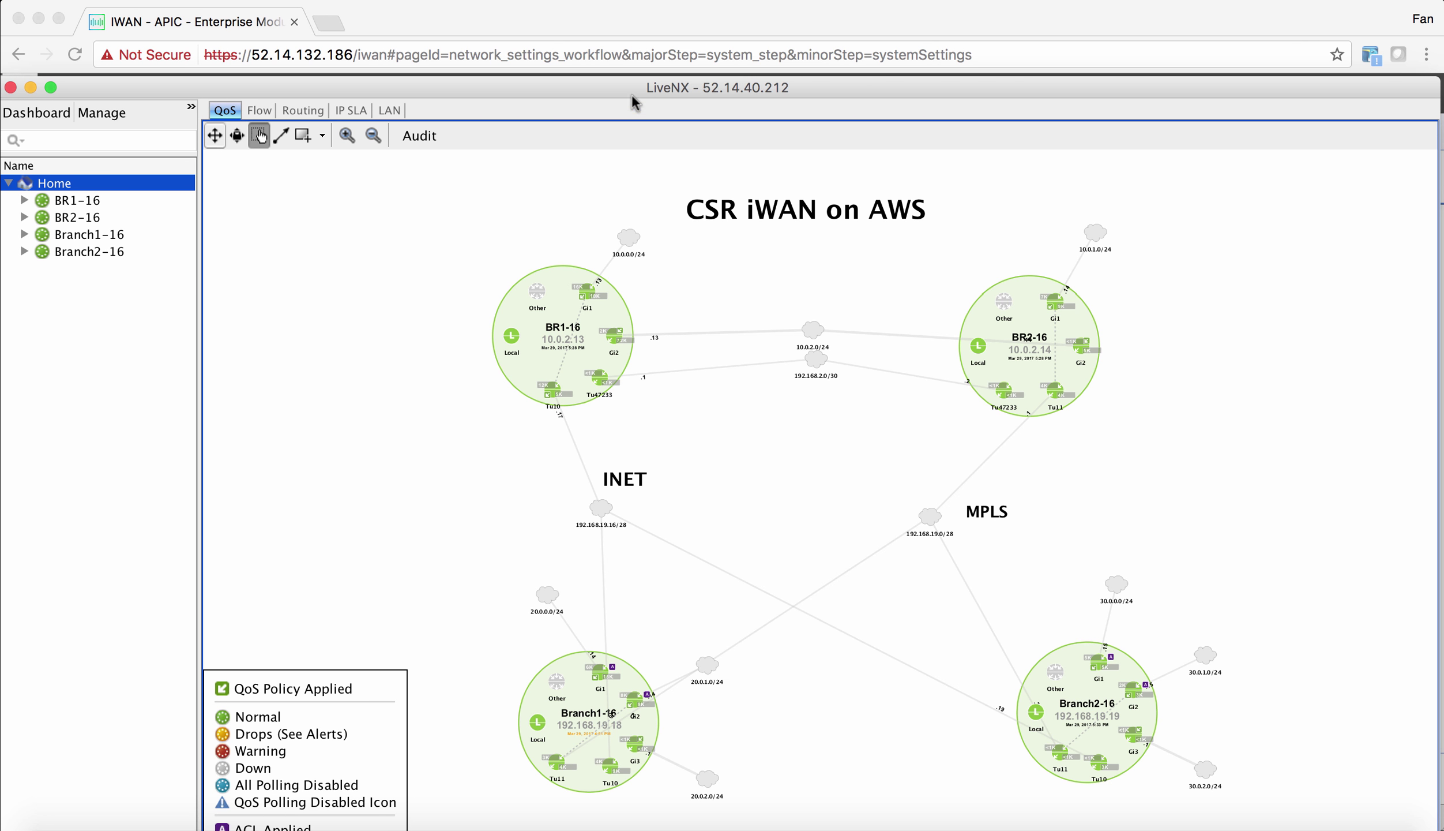
double_click(607, 90)
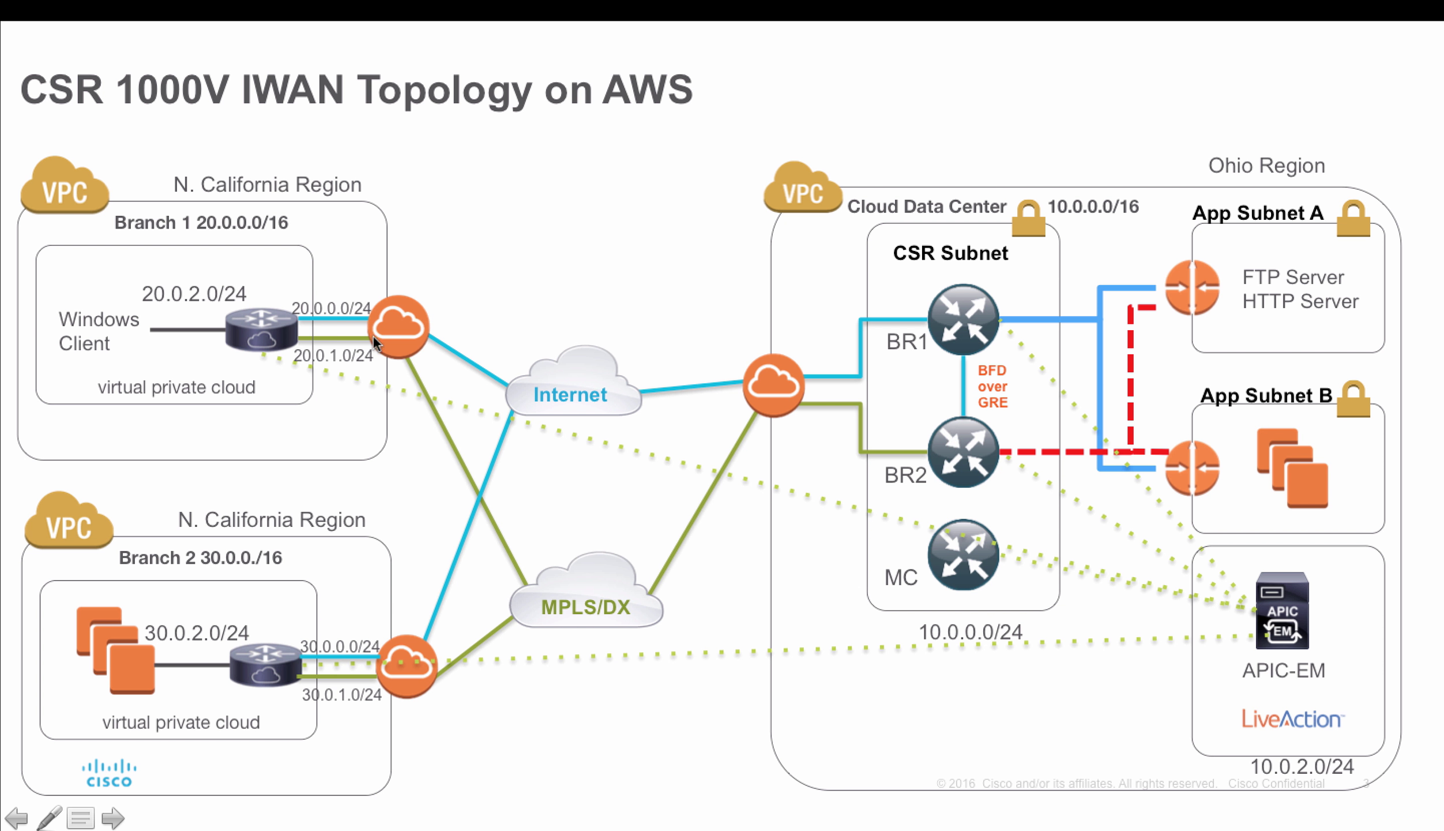
- Leave the PowerPoint topology slide and return to the LiveNX map
key("super+Tab")
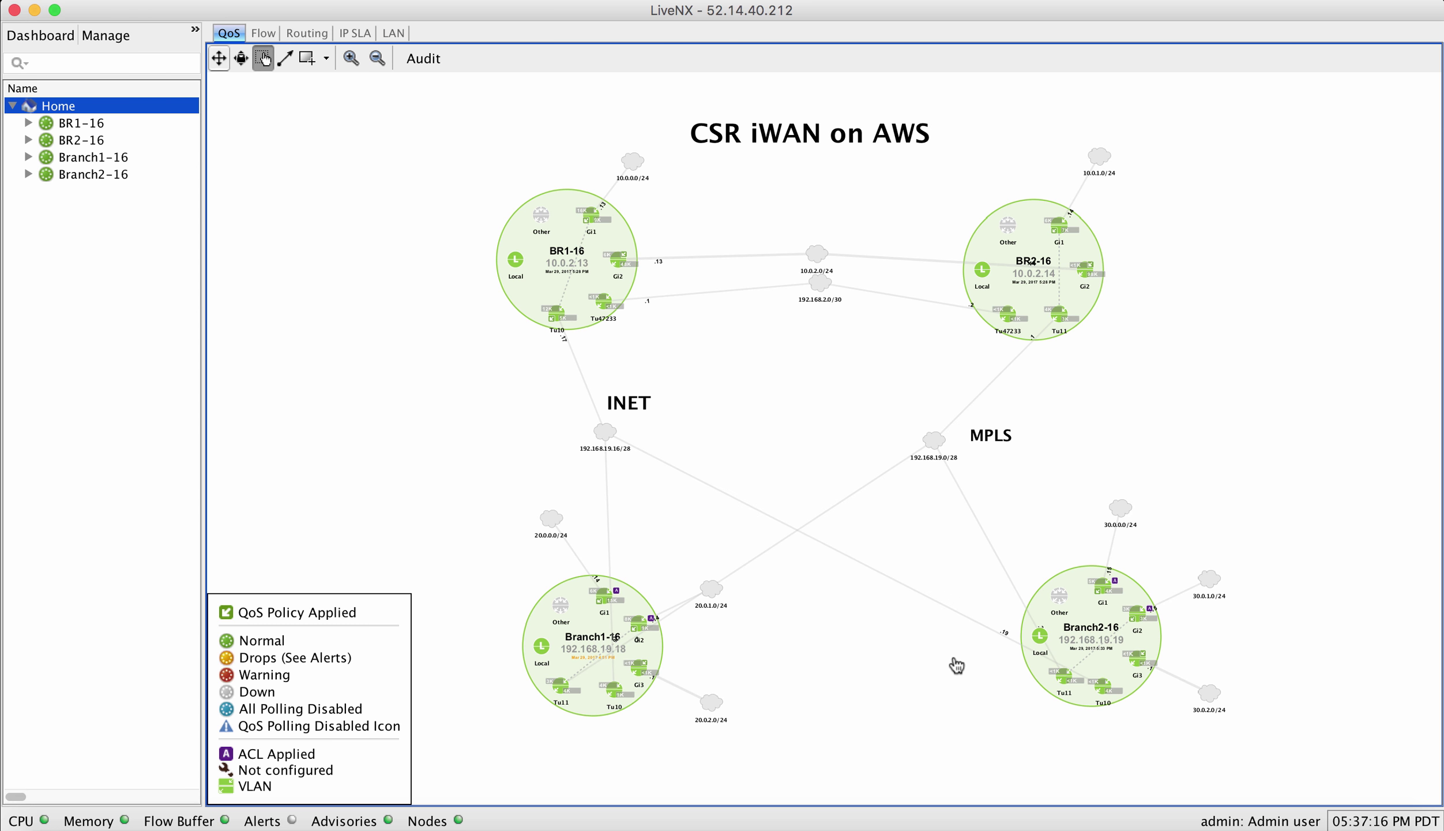
left_click(1192, 802)
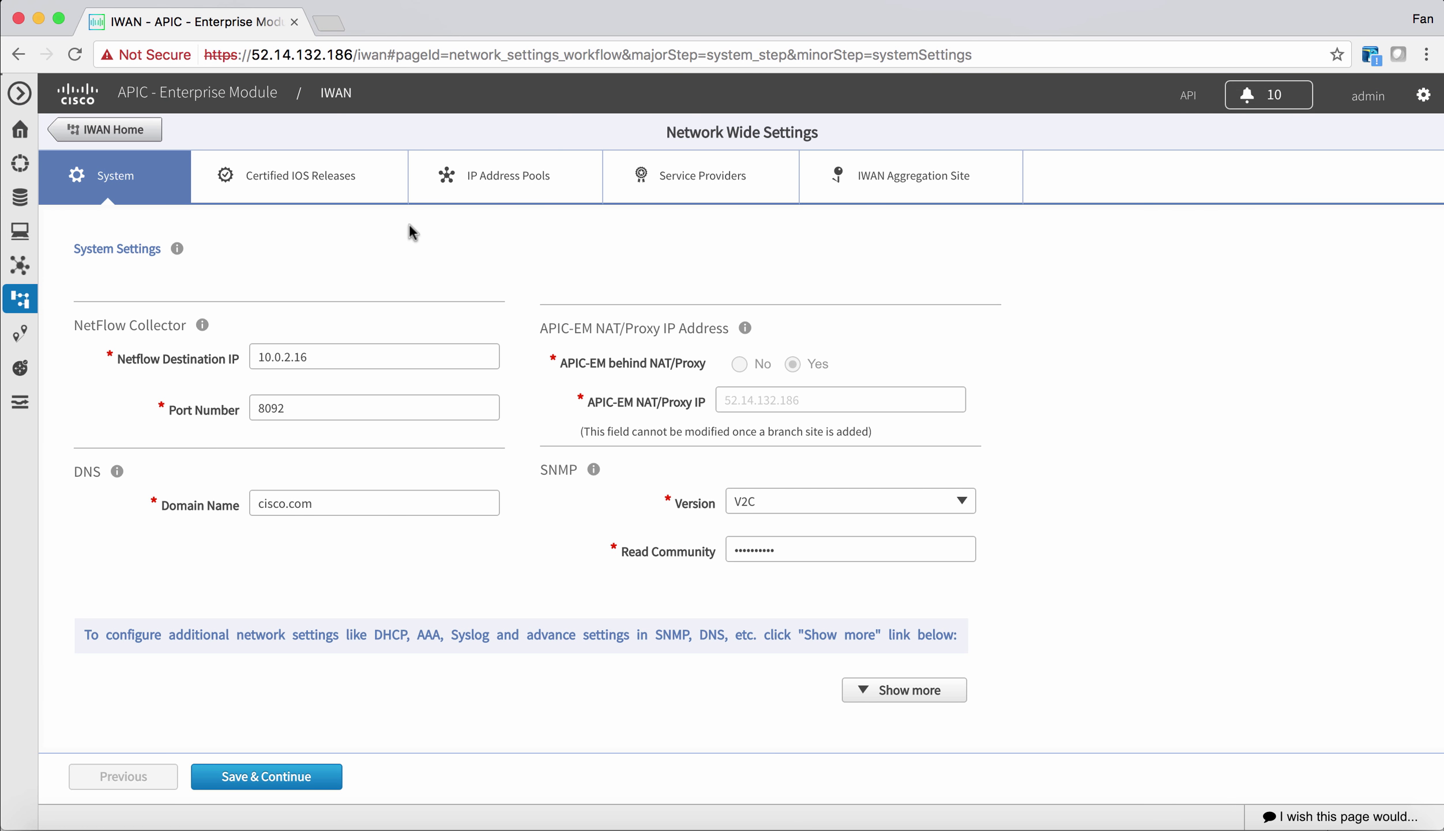
left_click(146, 133)
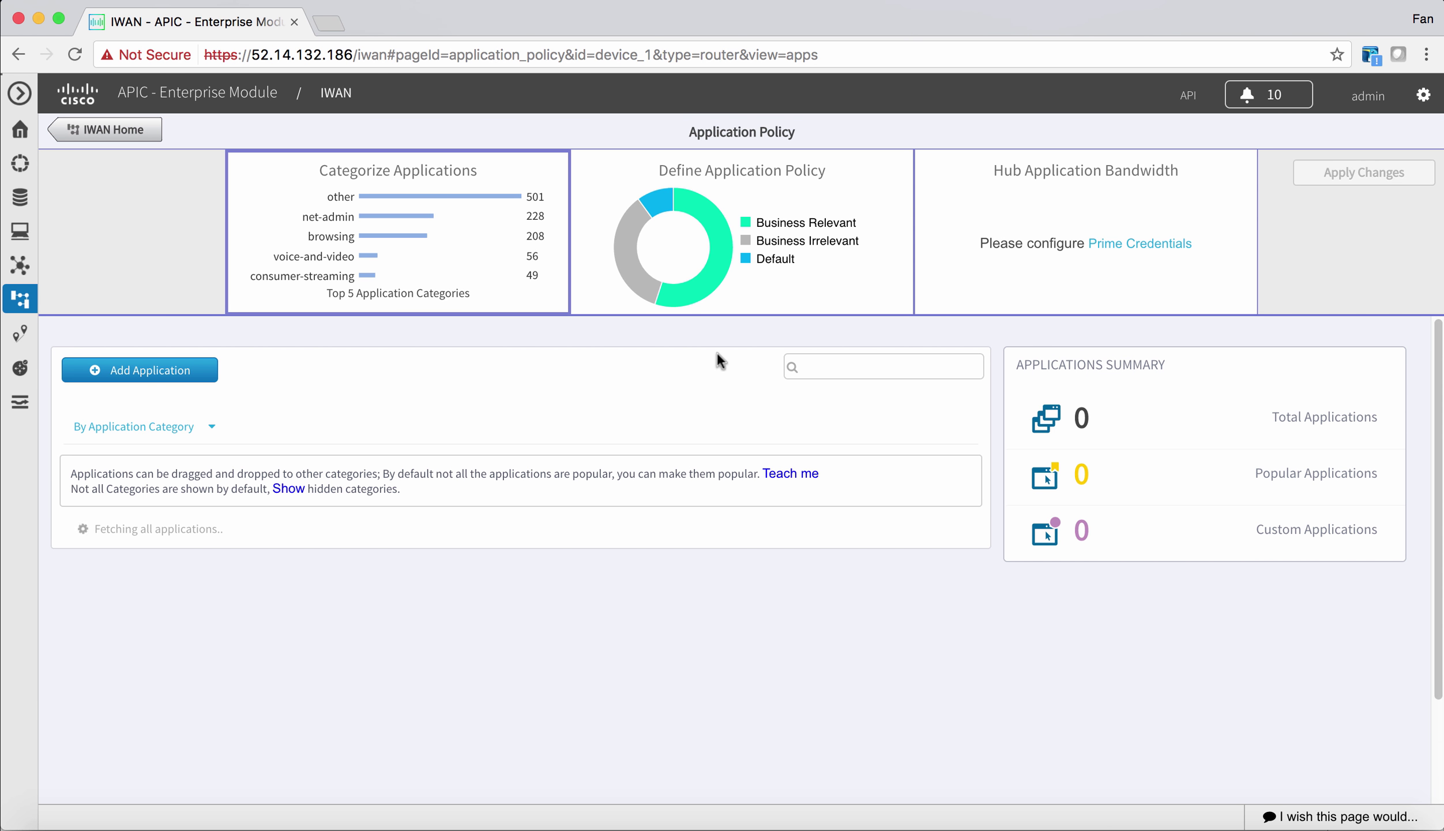
left_click(771, 239)
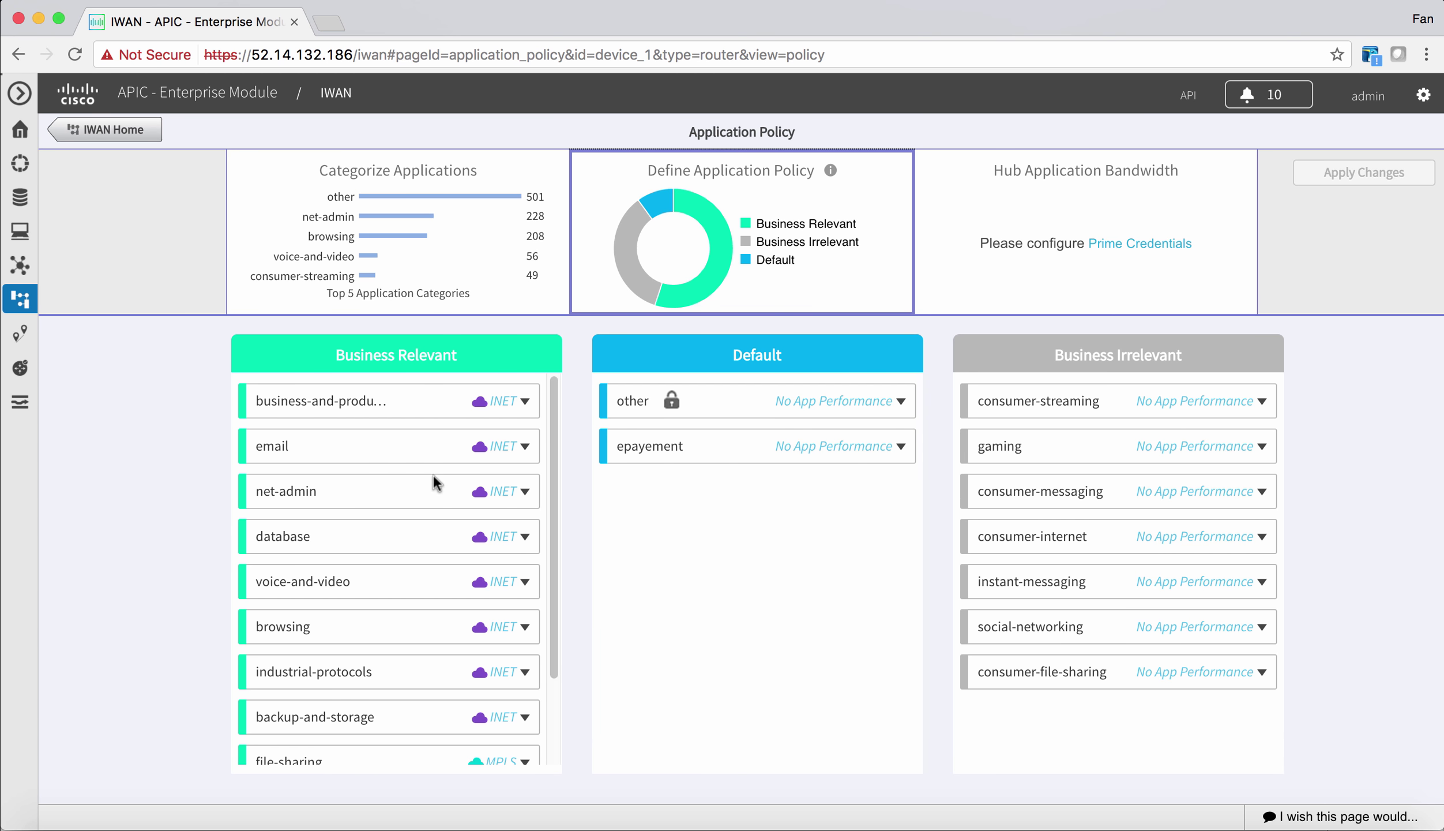
scroll(455, 542, "down", 1)
scroll(545, 585, "down", 1)
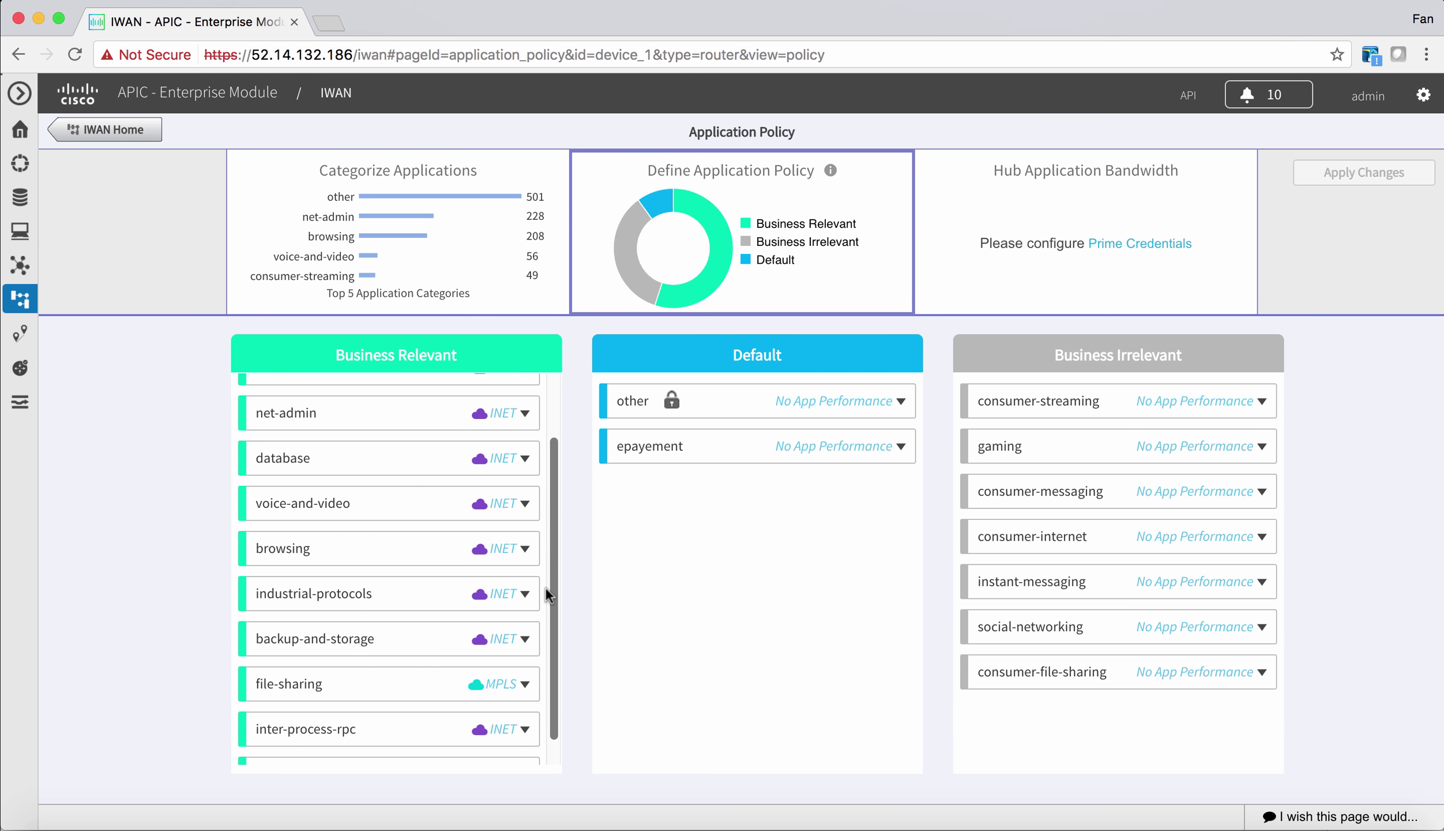
scroll(545, 585, "up", 2)
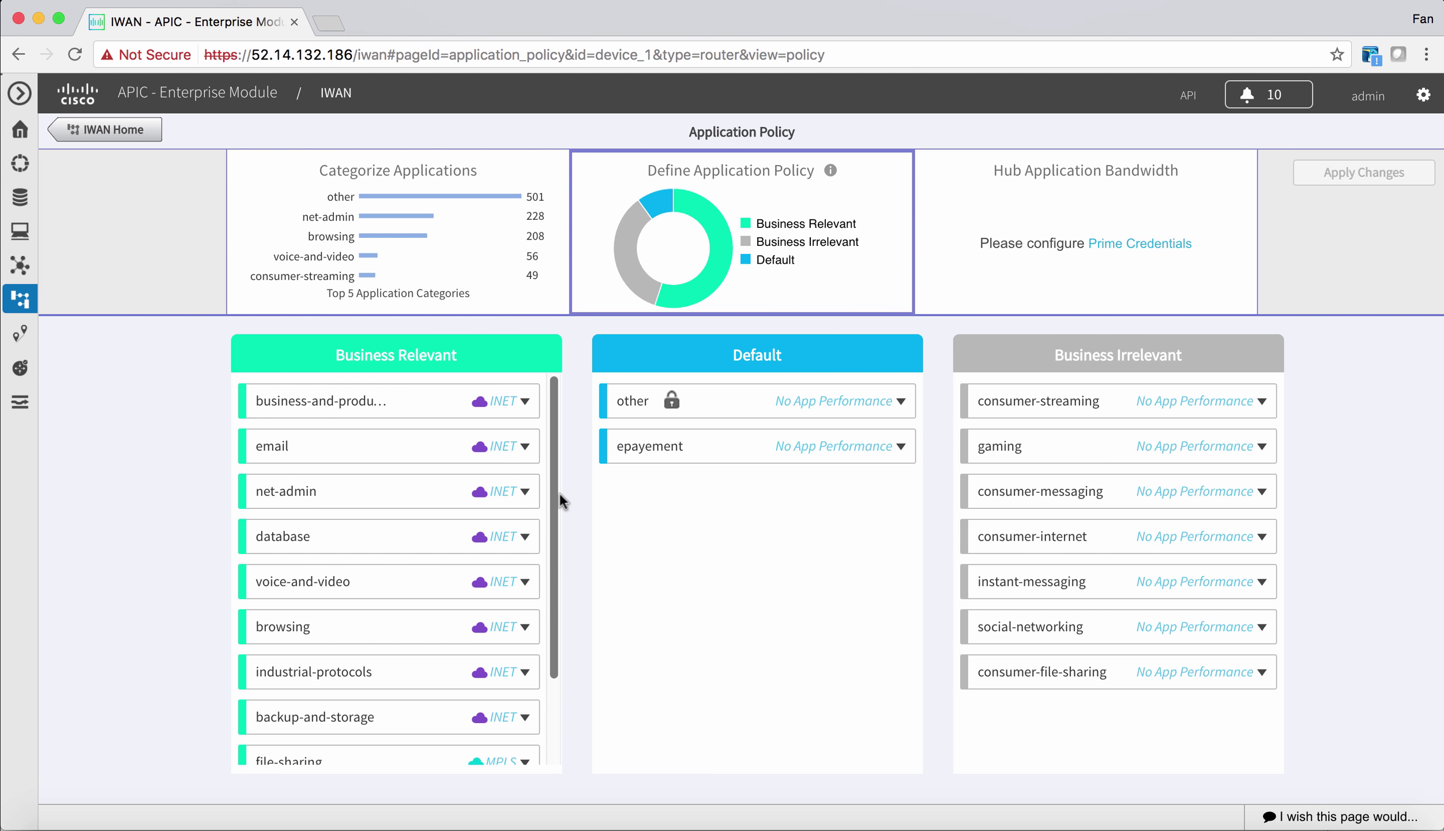
scroll(559, 494, "down", 1)
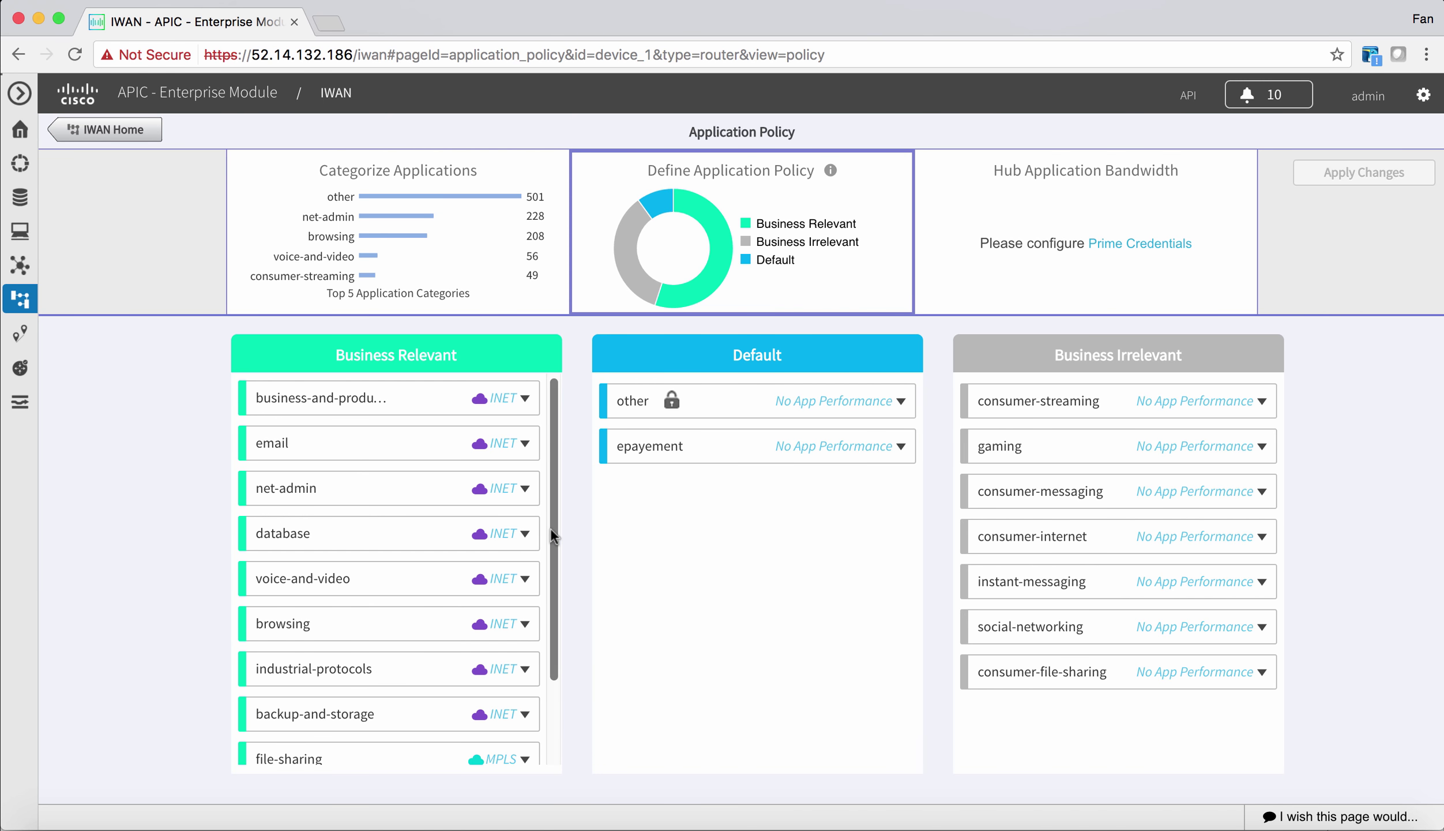
left_click(523, 627)
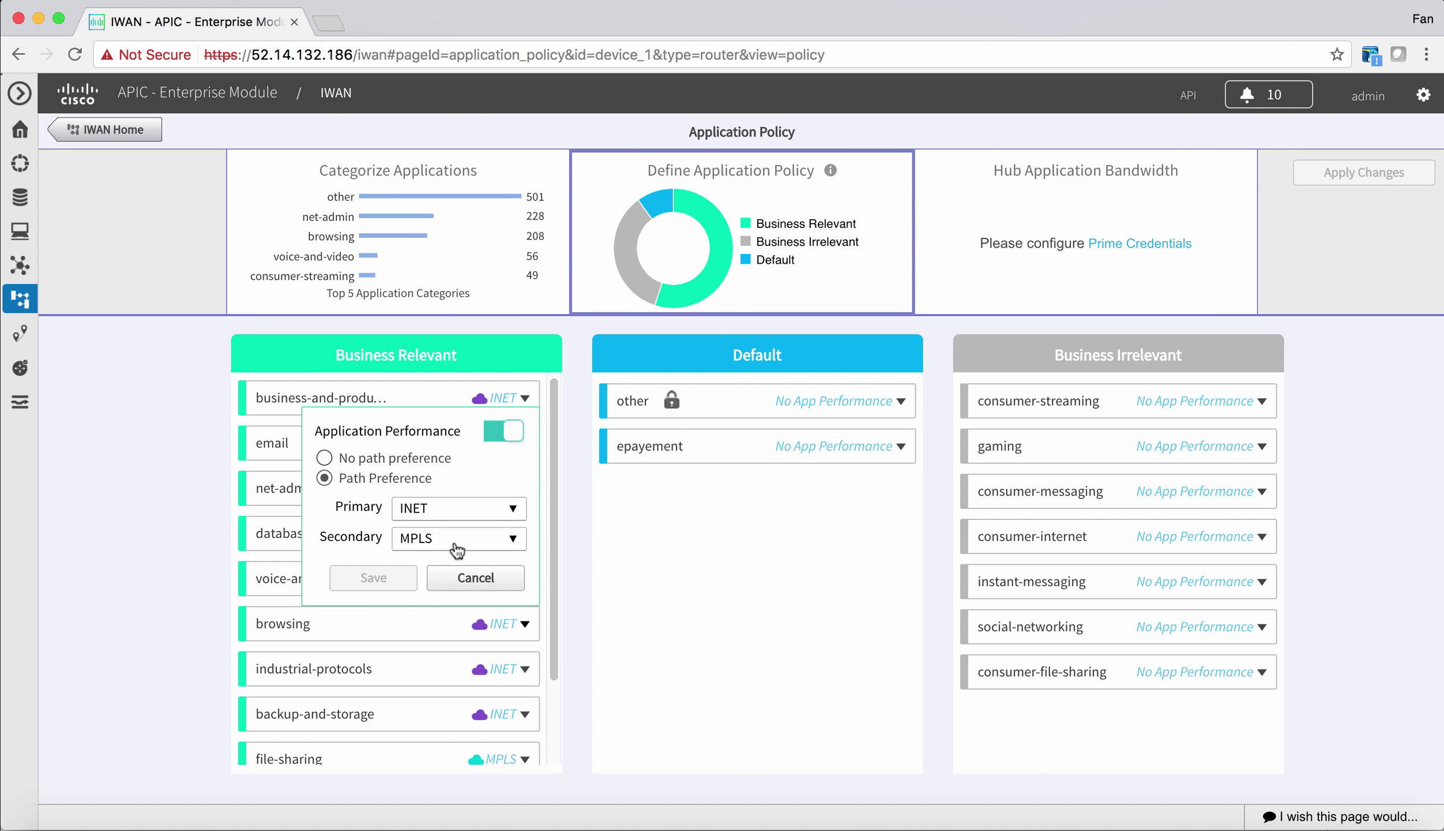
left_click(468, 577)
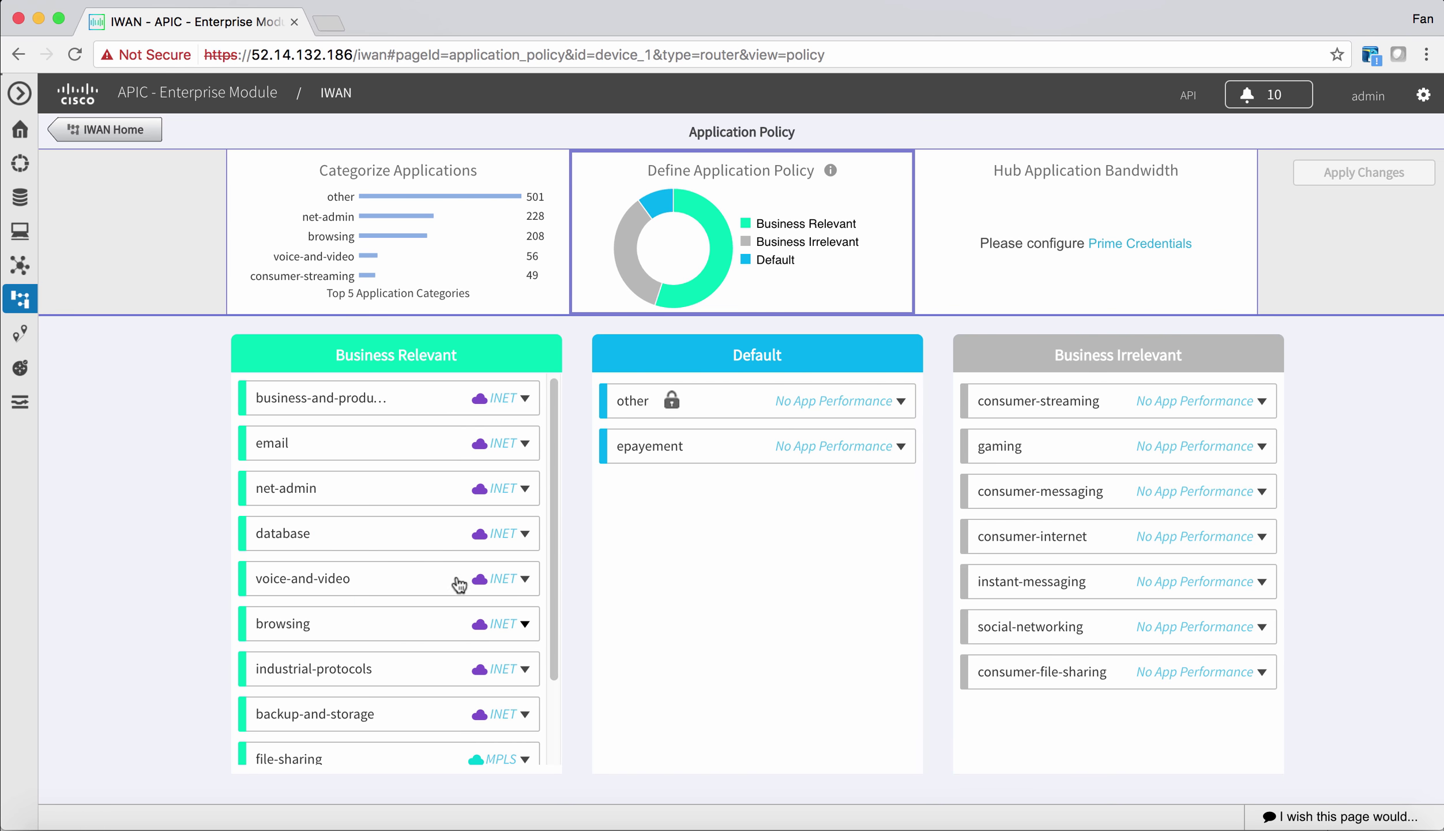
scroll(541, 656, "down", 3)
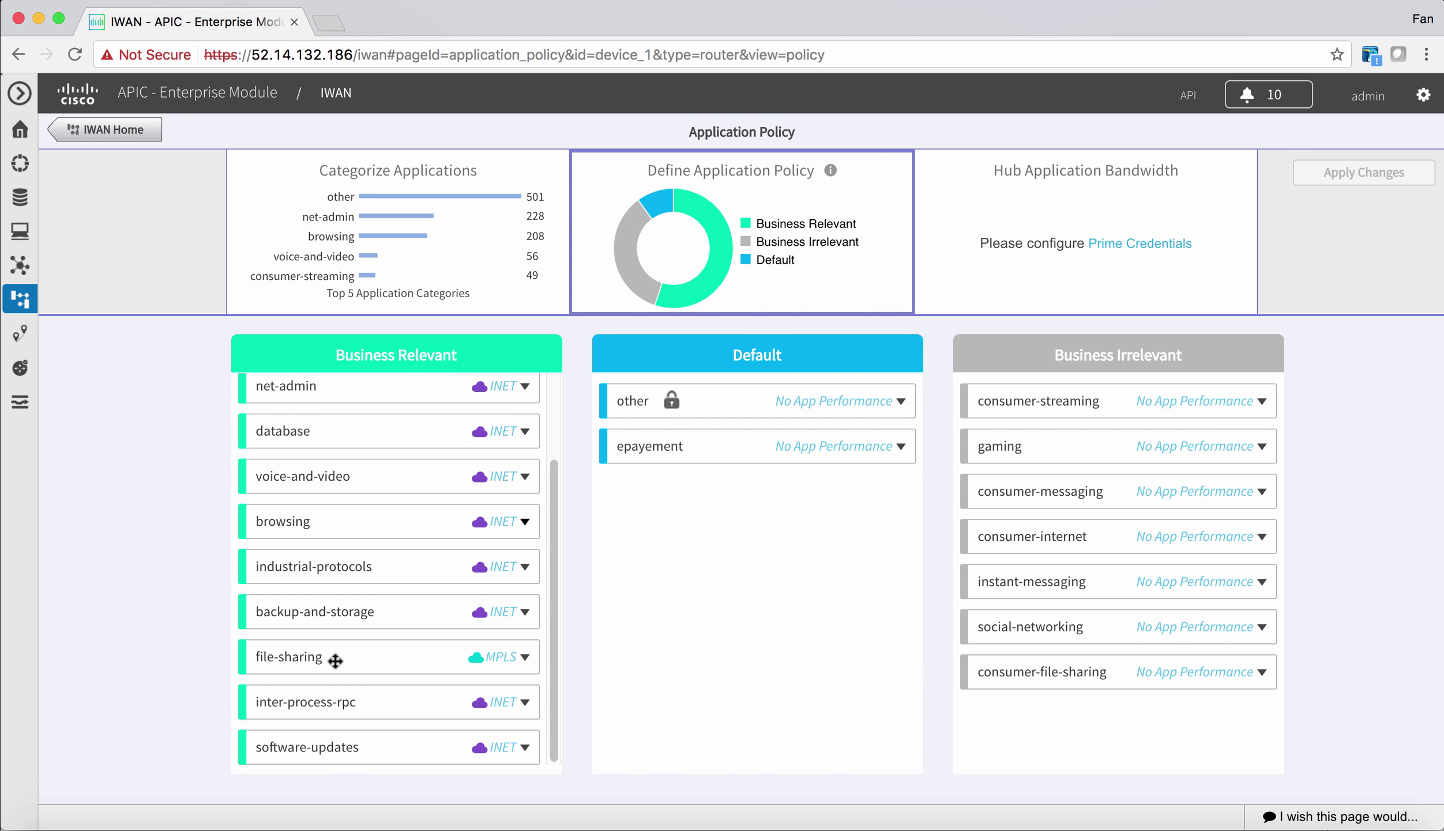
left_click(525, 657)
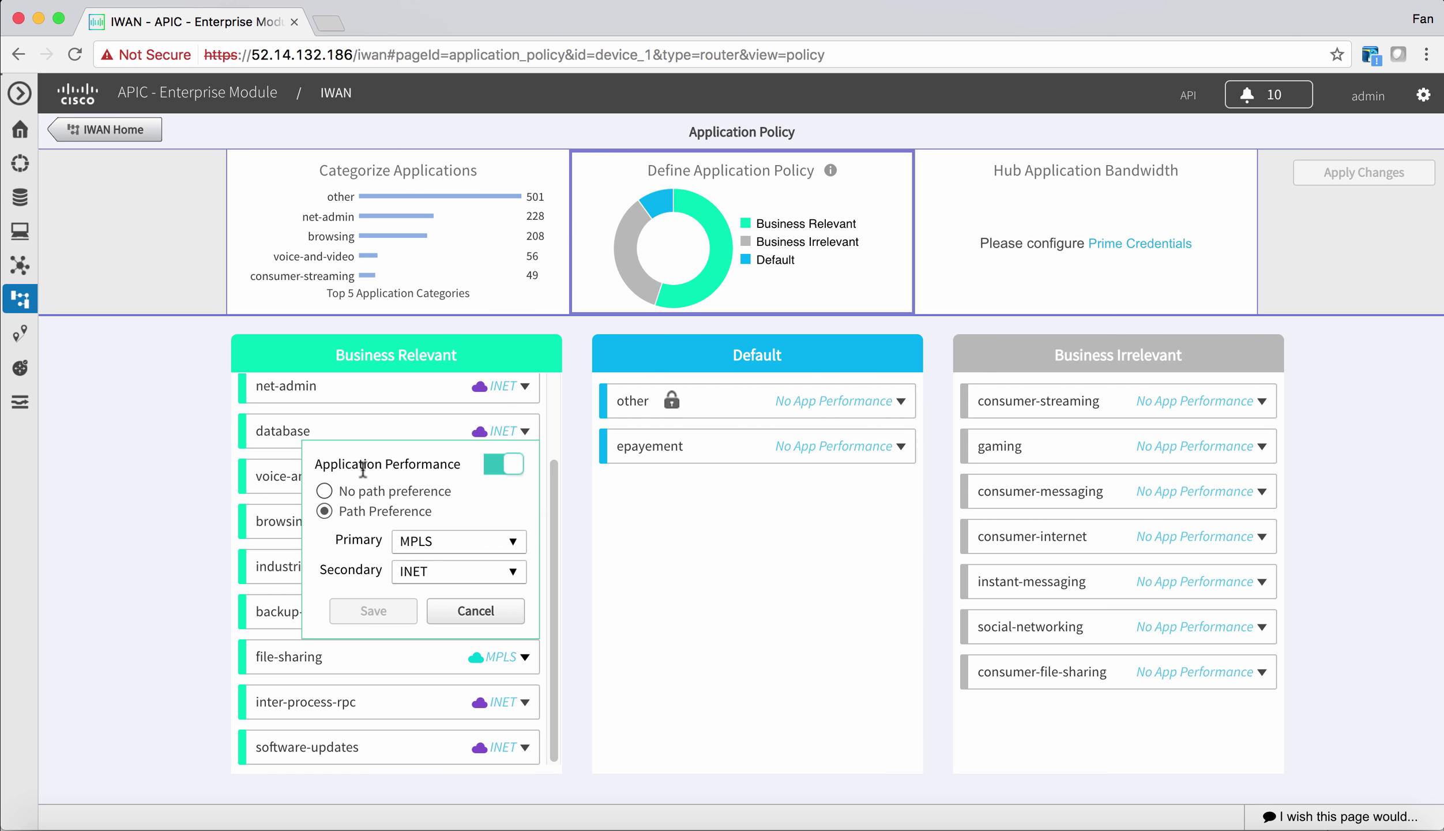
left_click(475, 610)
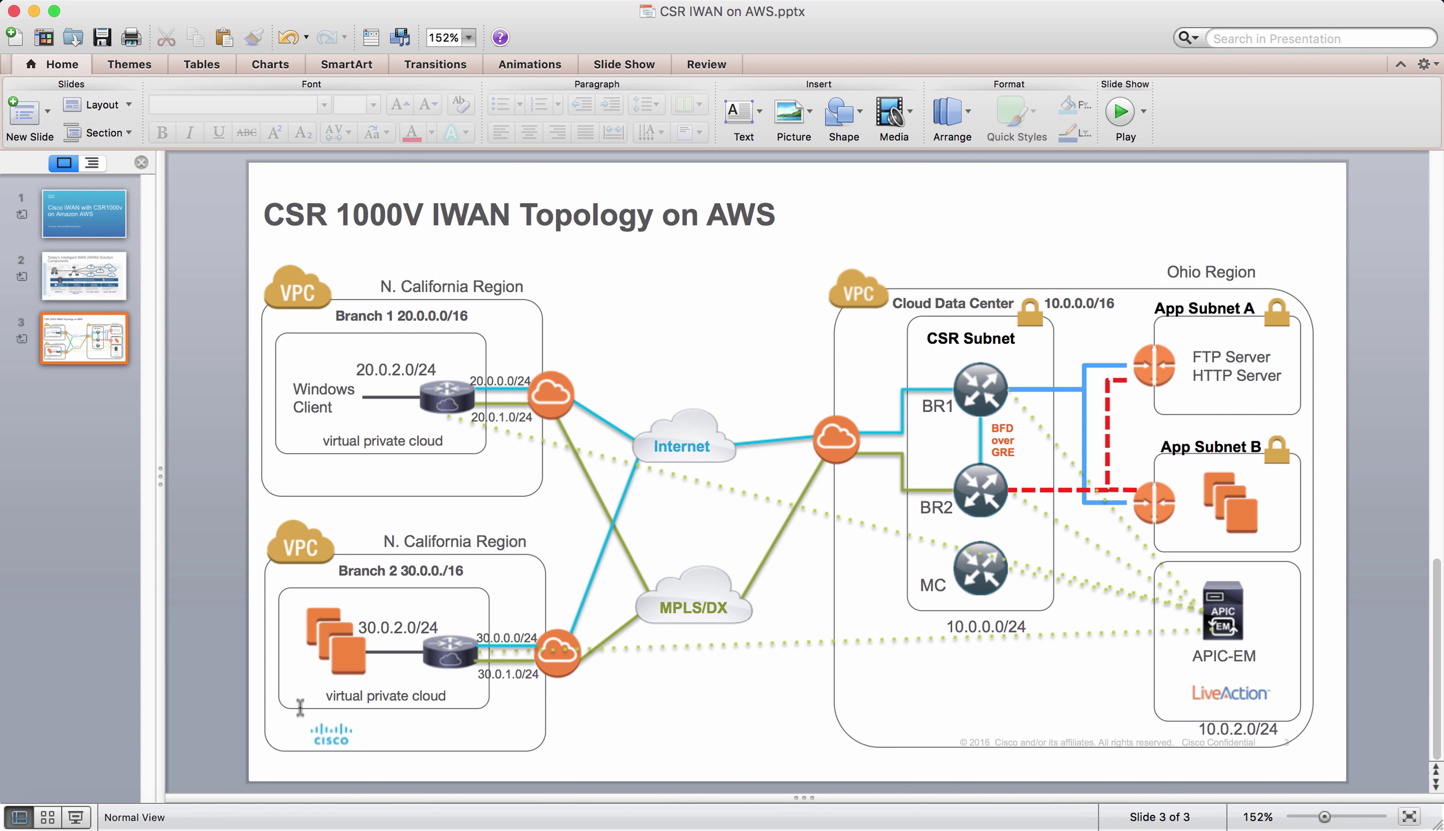
key("ctrl+Right")
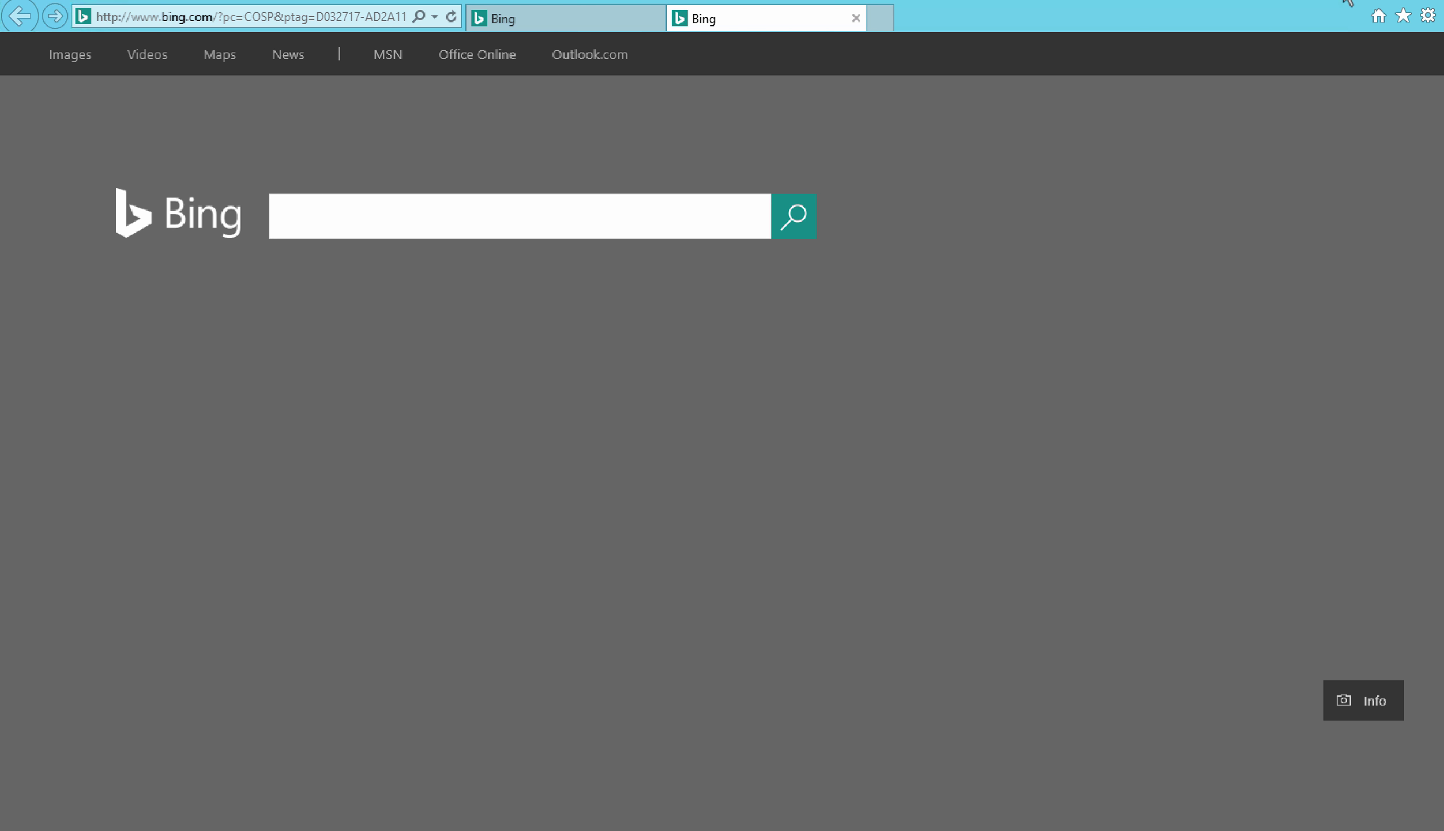
key("ctrl+Right")
key("ctrl+Right")
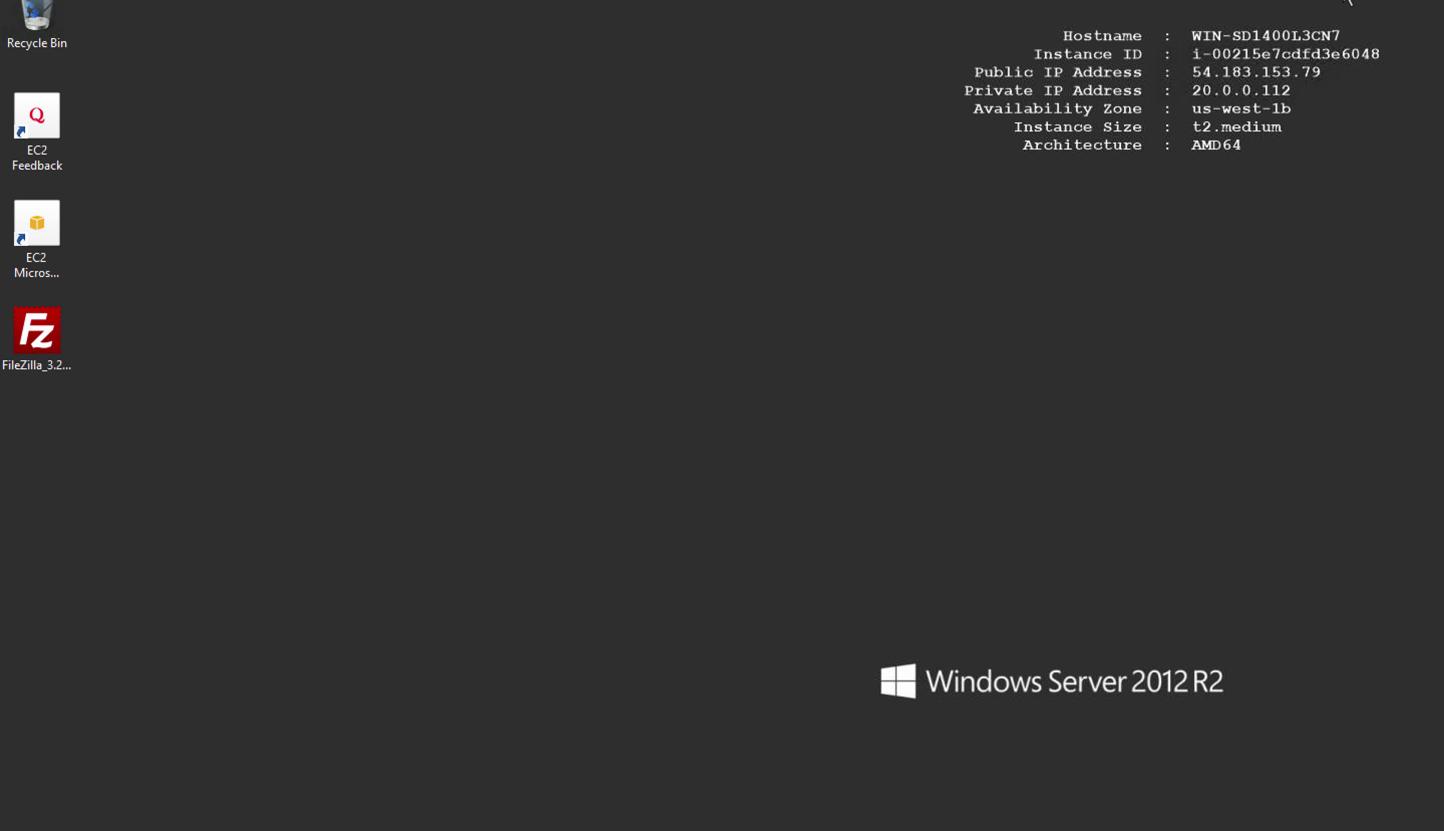
mouse_move(385, 825)
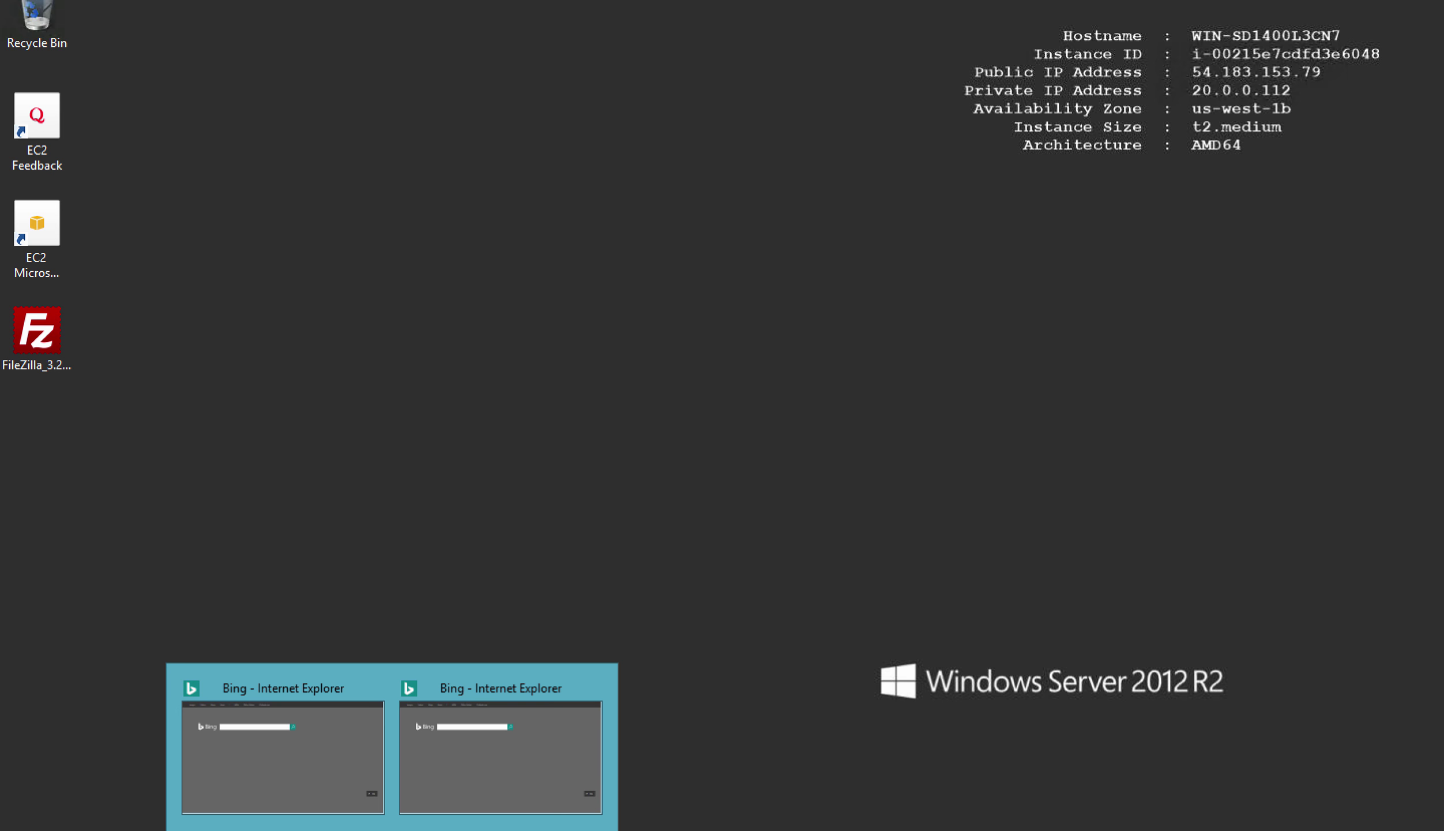
left_click(352, 783)
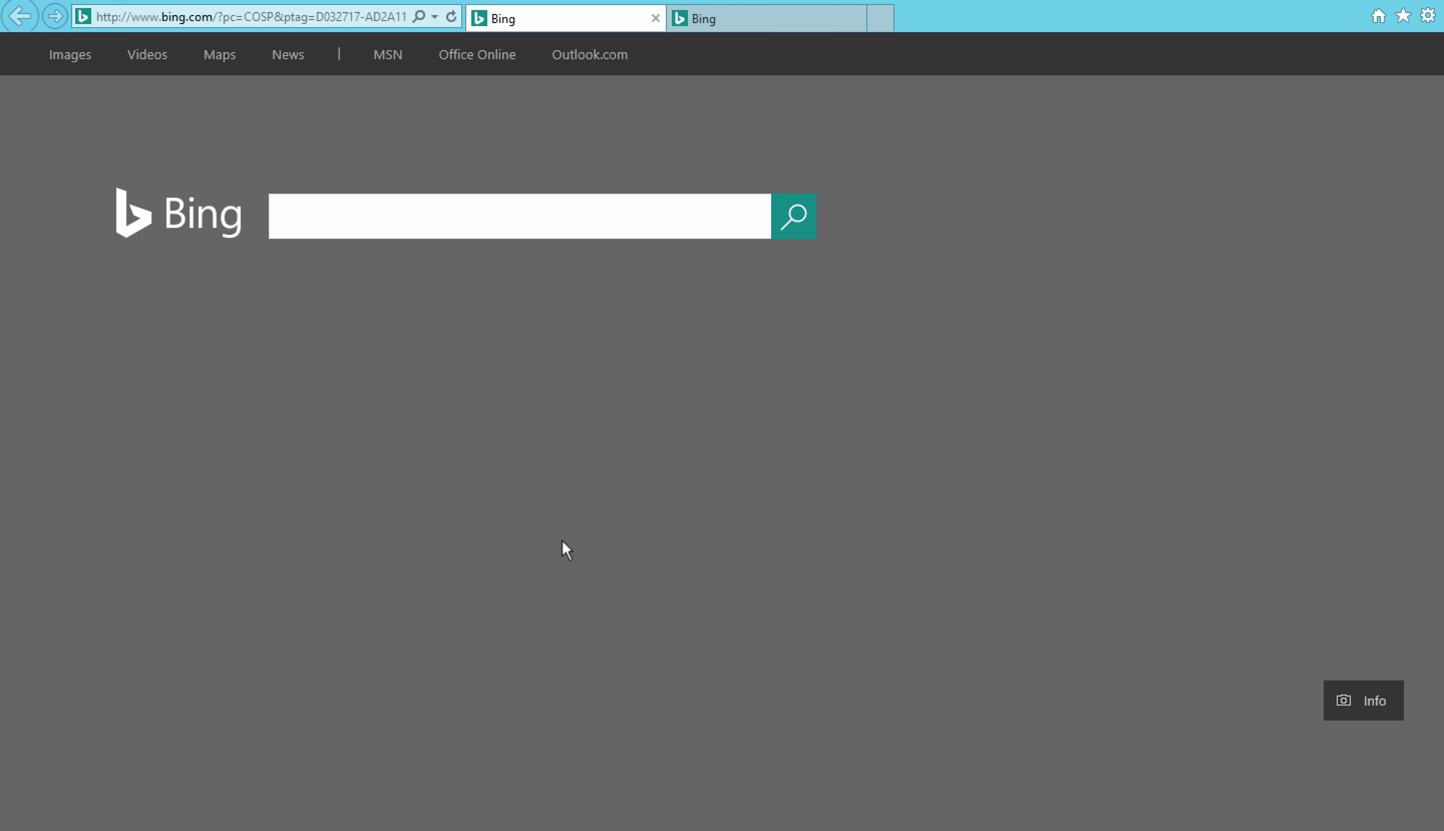
left_click(744, 19)
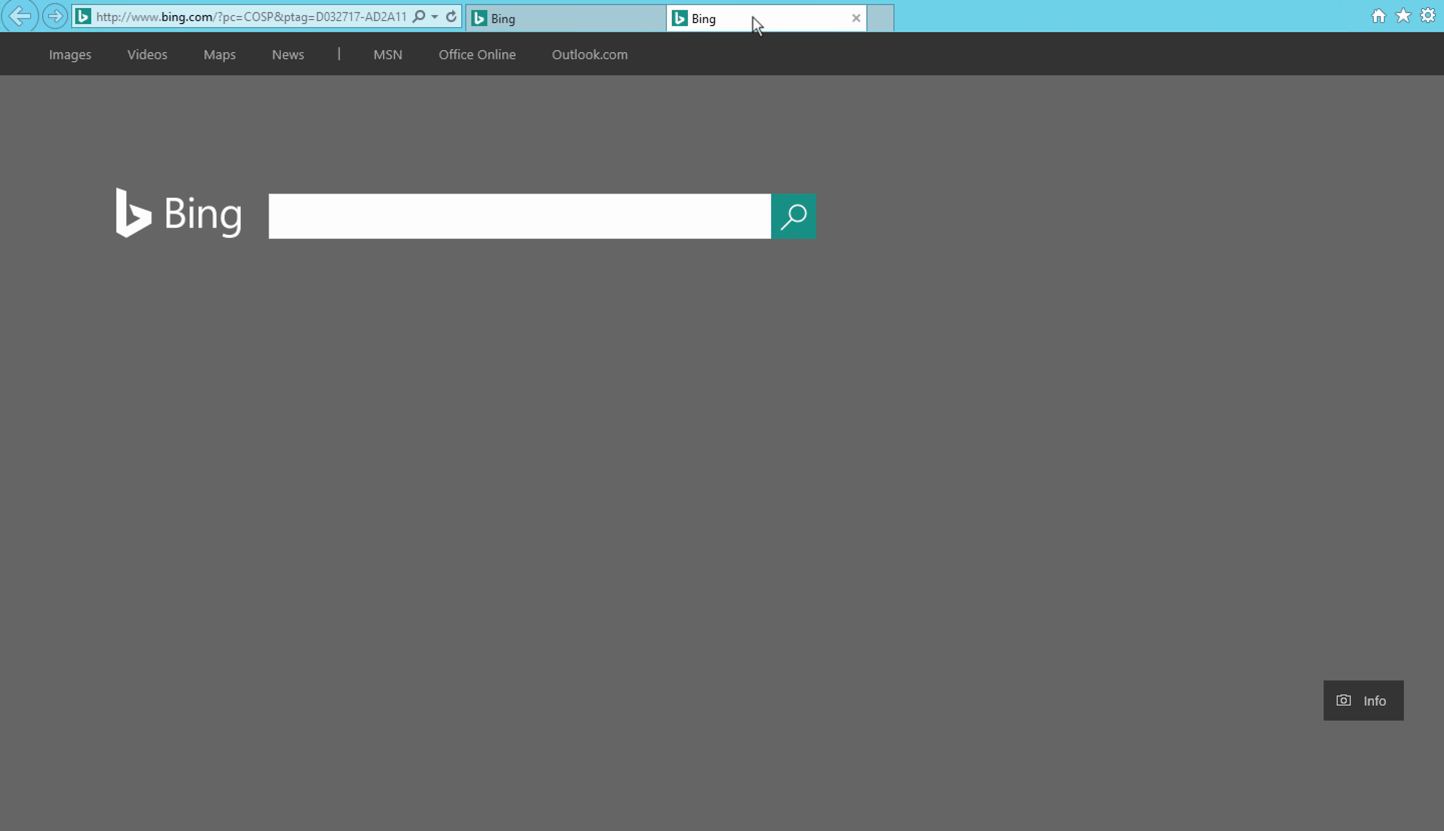
left_click(375, 18)
type("10.0.")
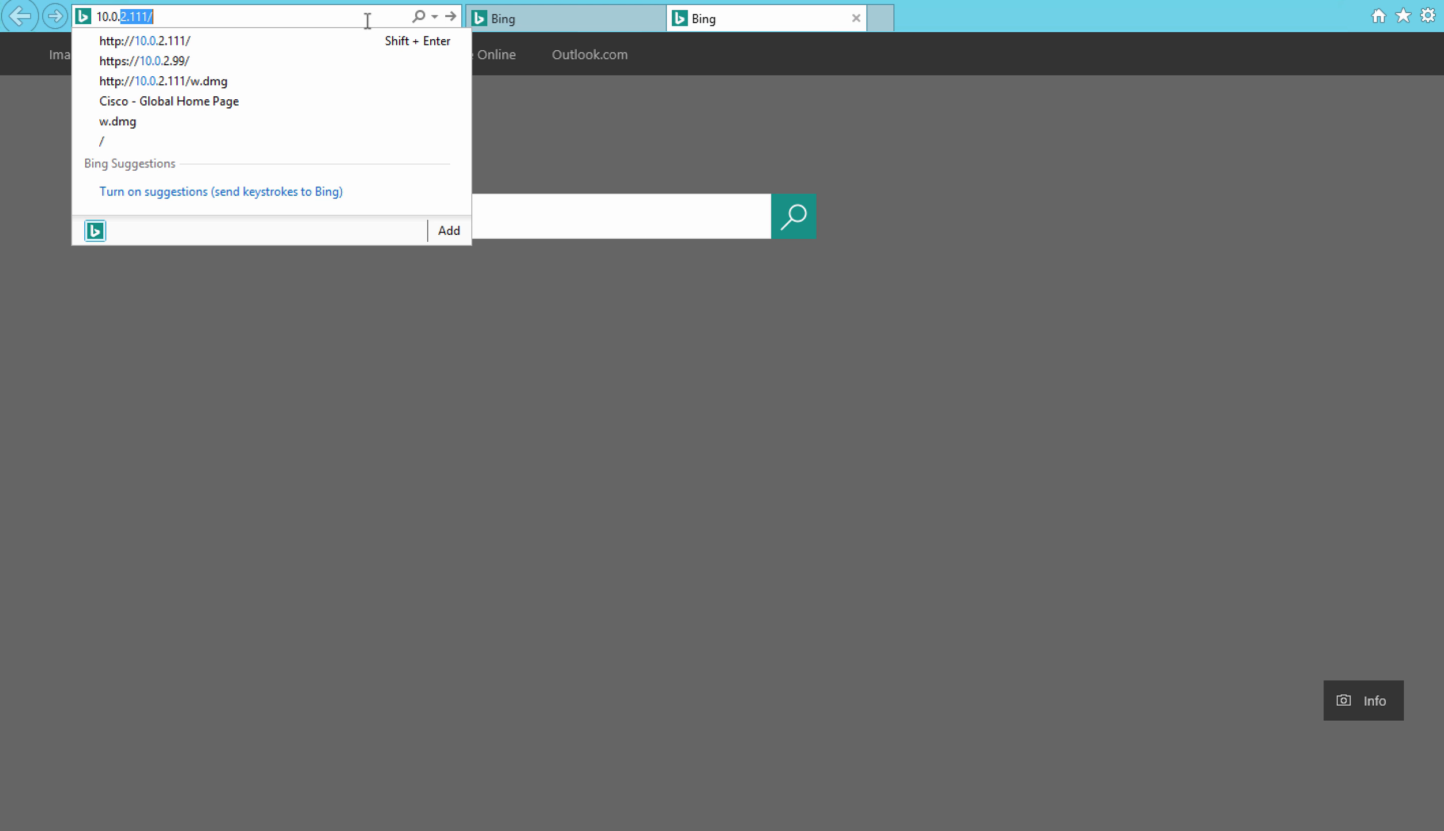
type("2.111")
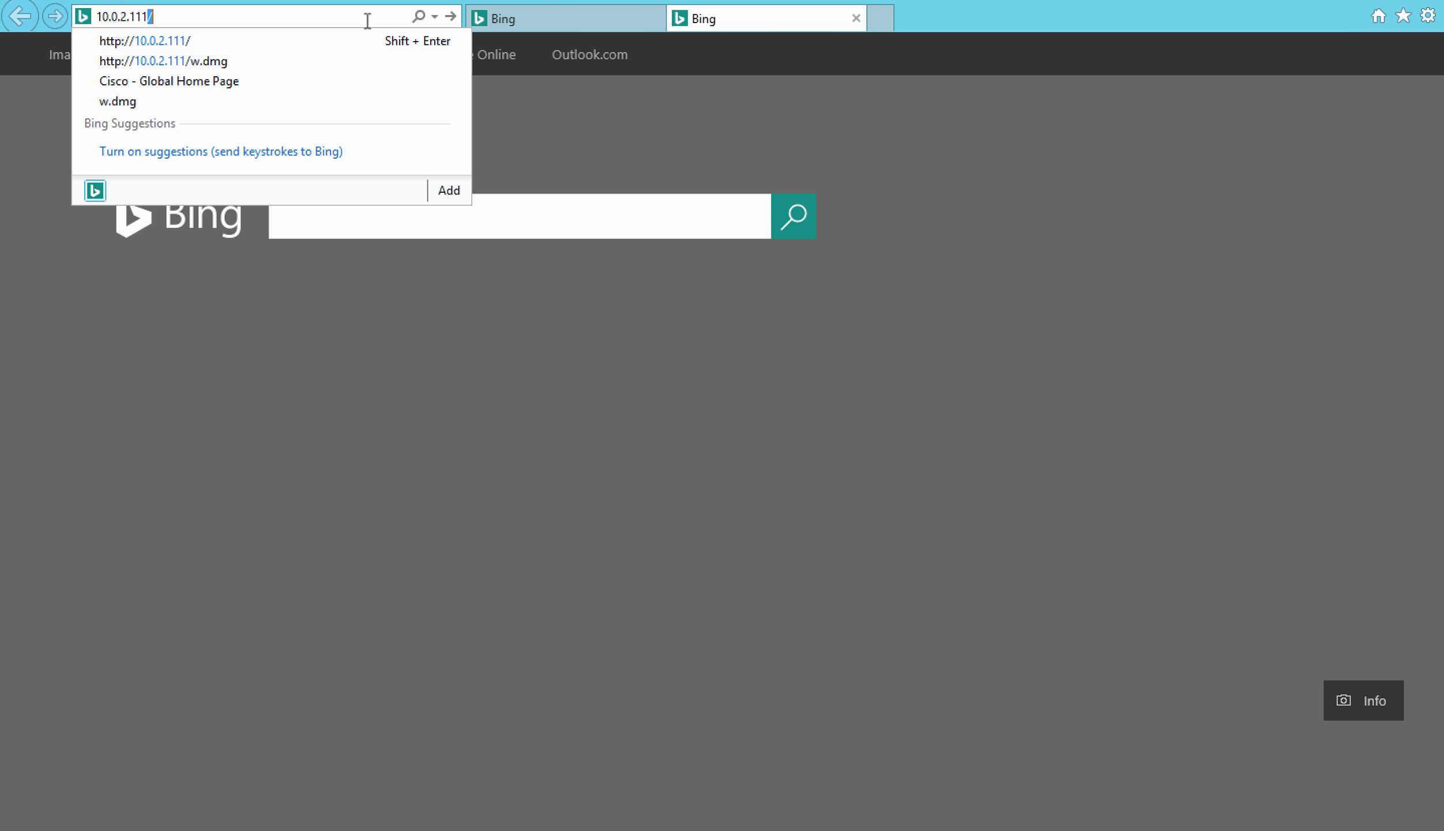
key("Return")
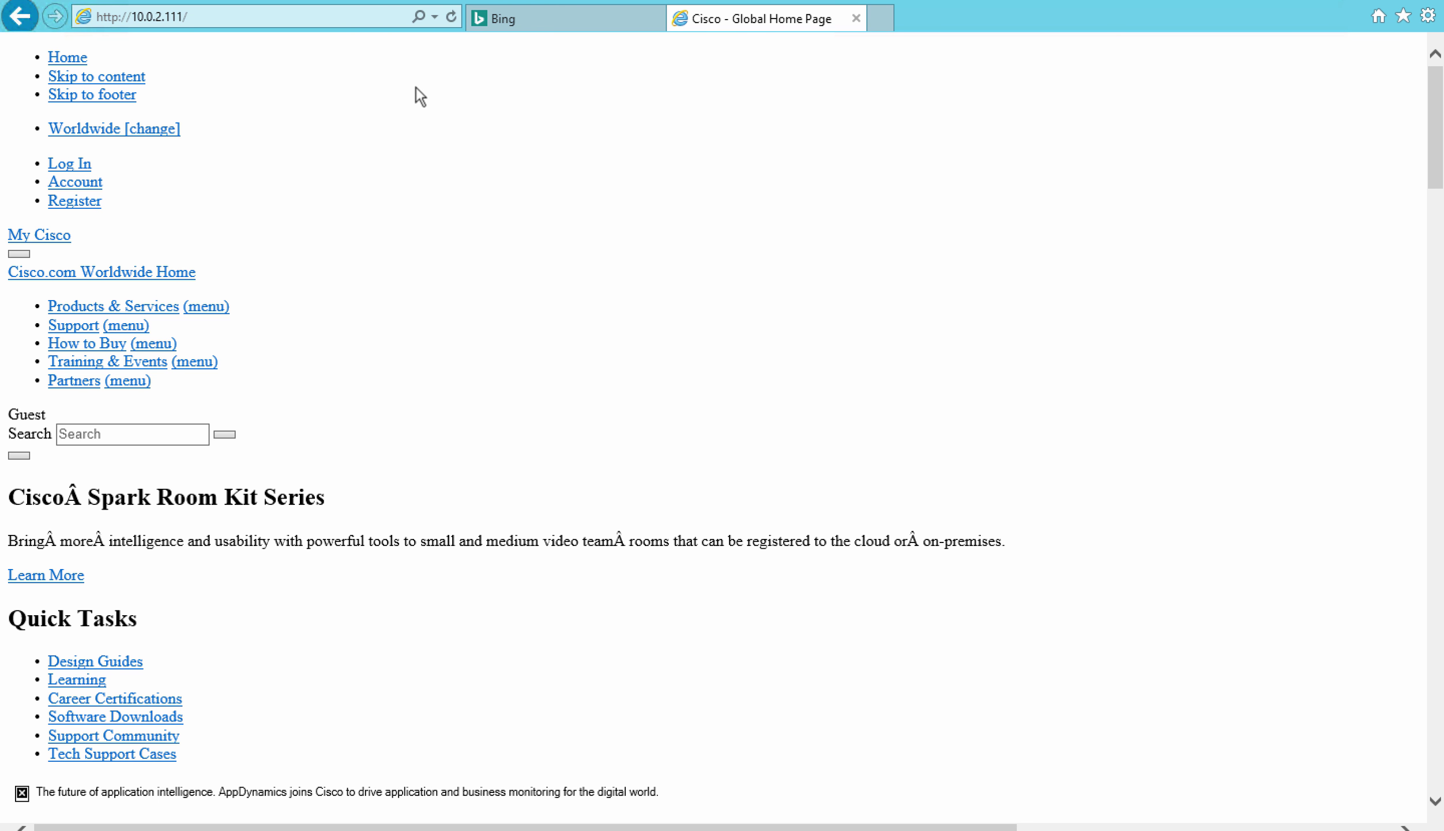
- Reload the 10.0.2.111 page four times to generate HTTP traffic
left_click(452, 18)
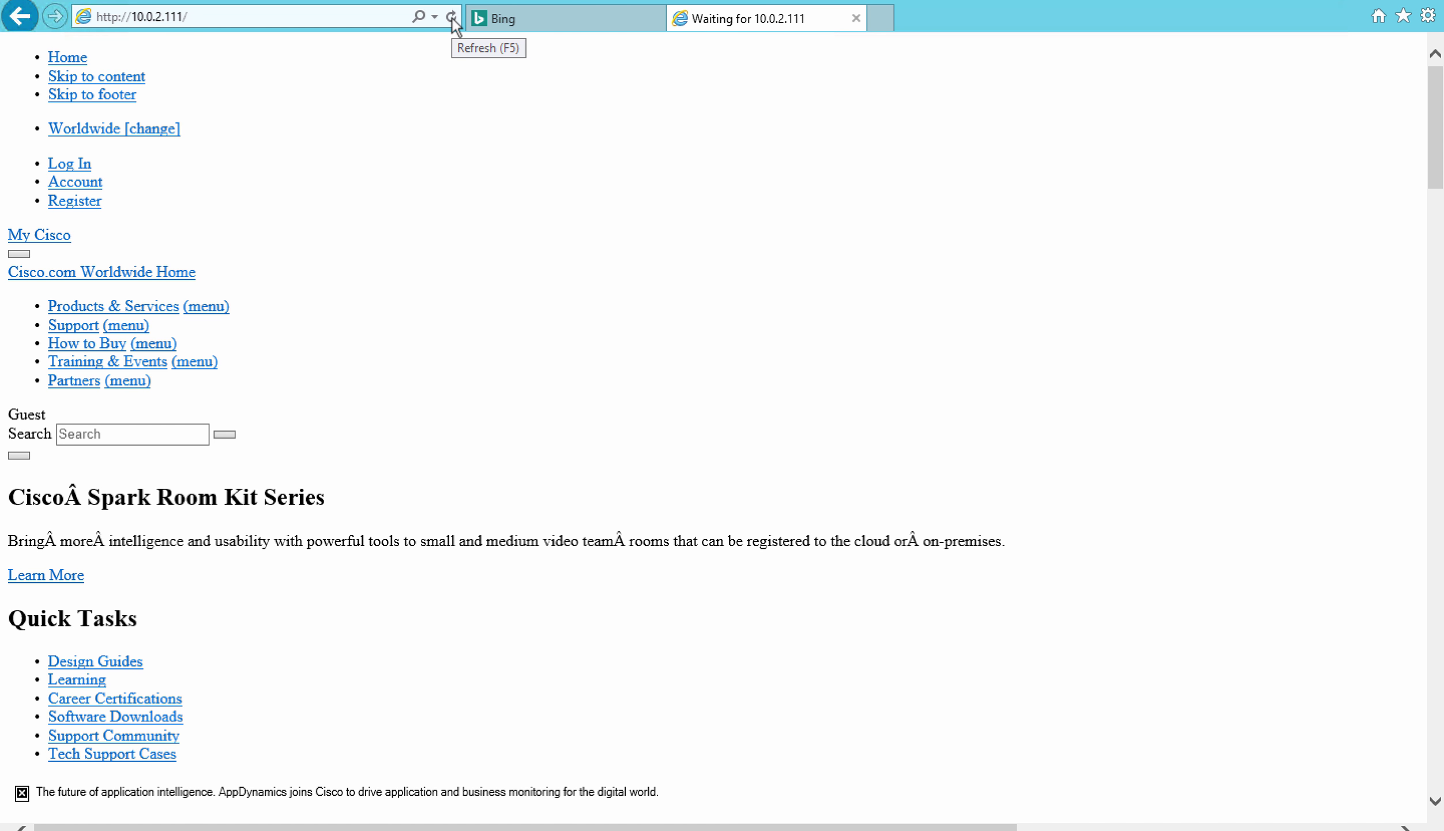
left_click(451, 17)
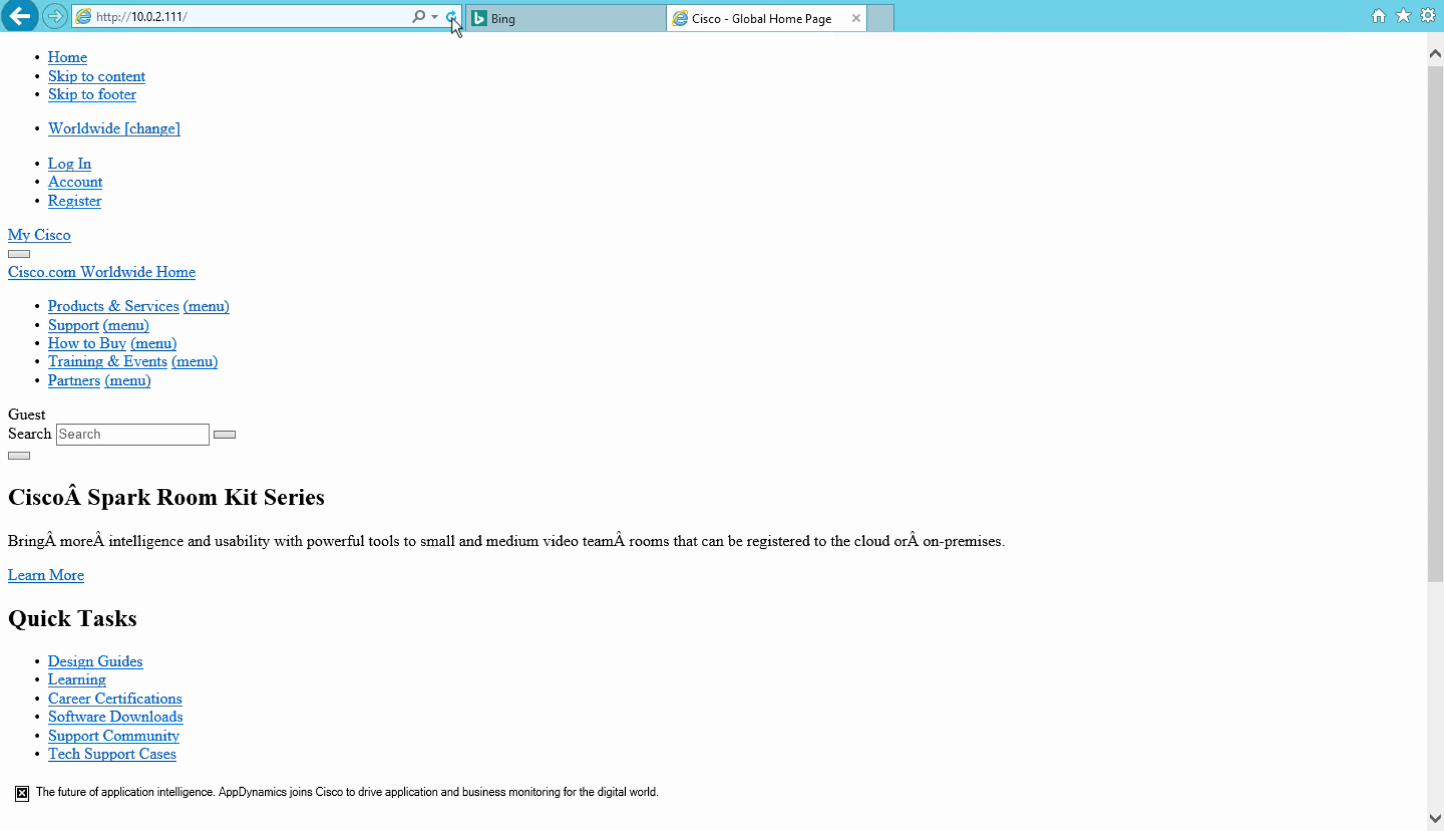
left_click(451, 17)
left_click(451, 17)
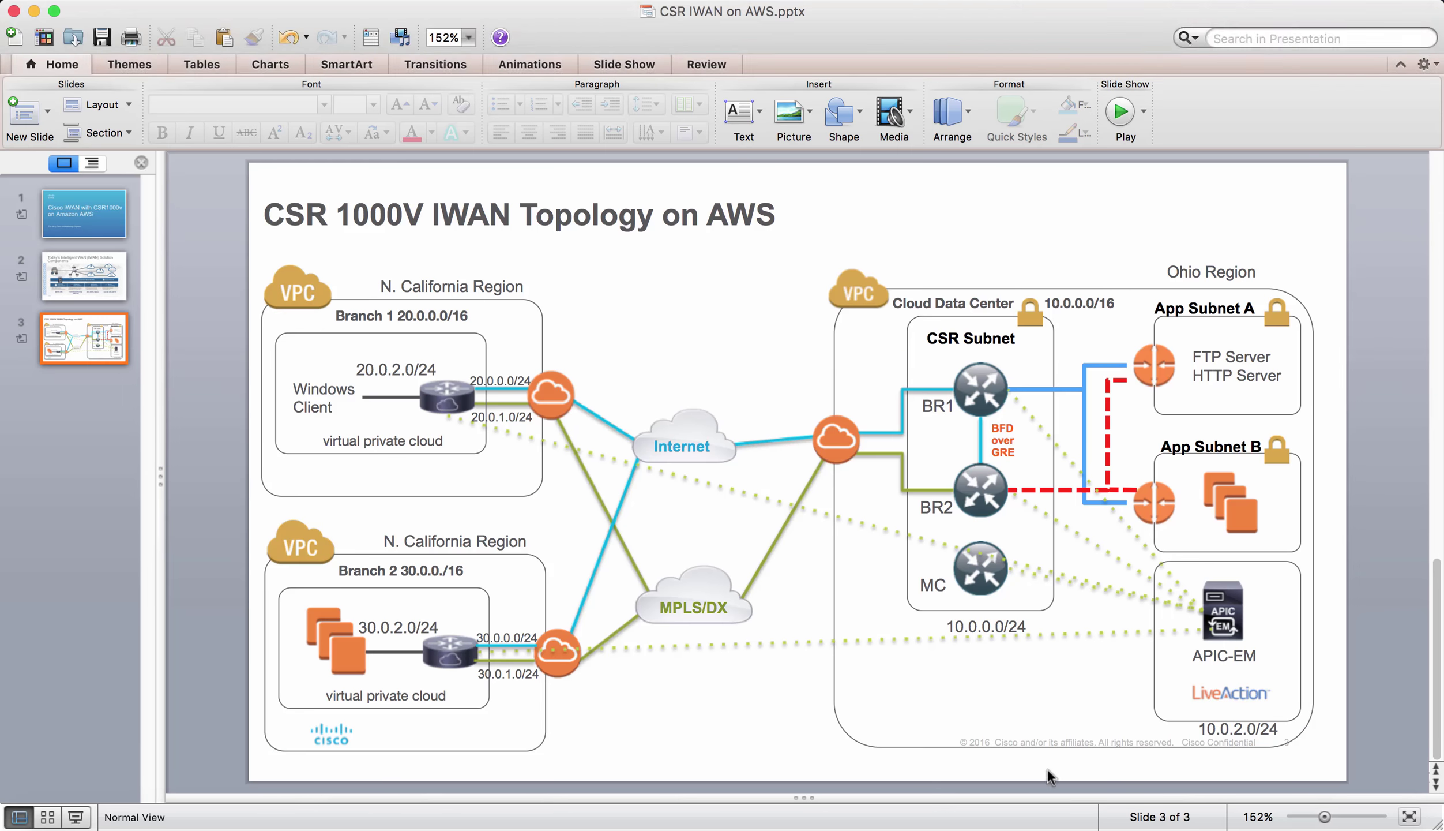
- Refresh the LiveNX flow map until HTTP flows (416 KB, 50 flows) over INET appear
left_click(1037, 823)
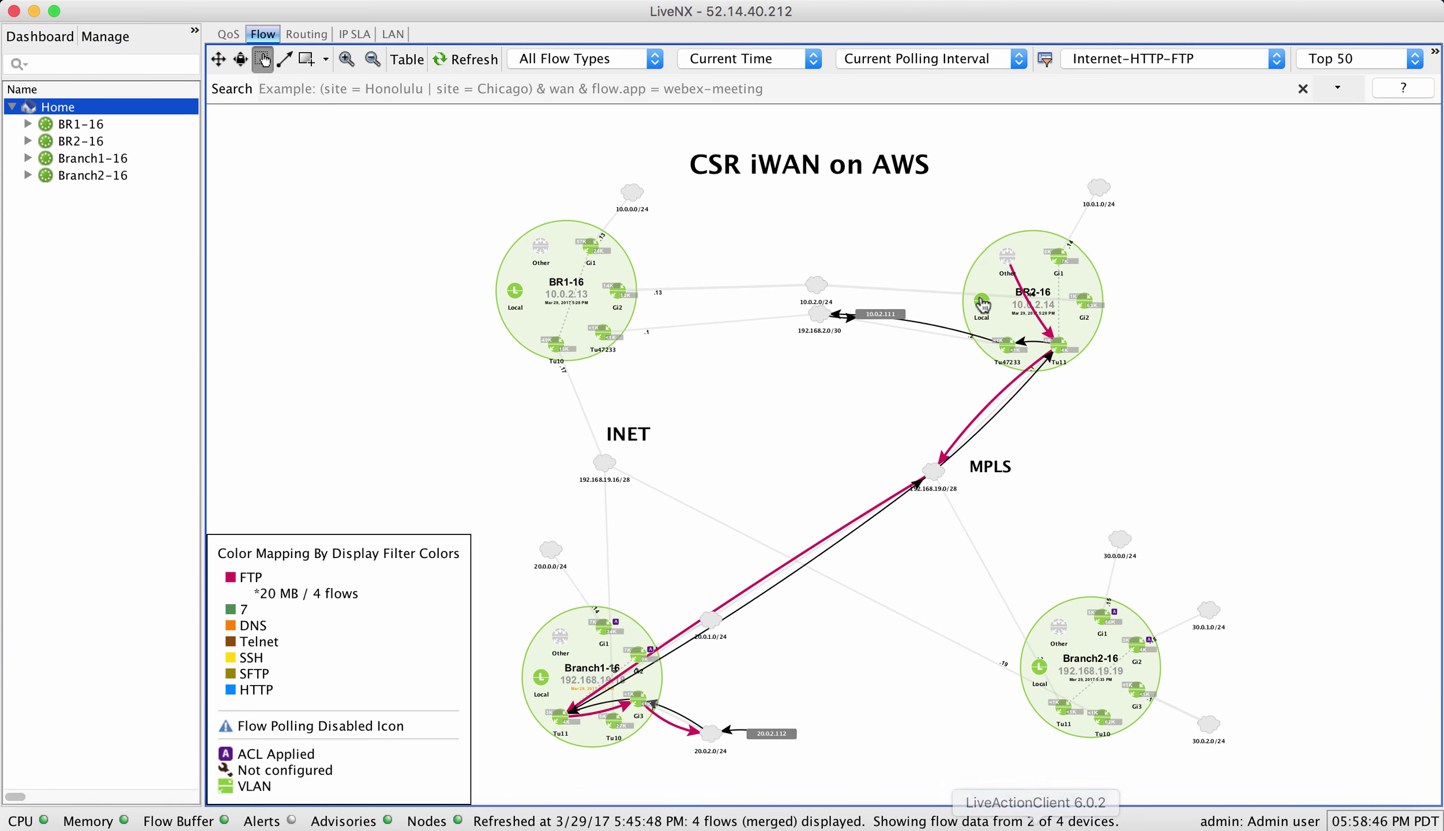
left_click(477, 60)
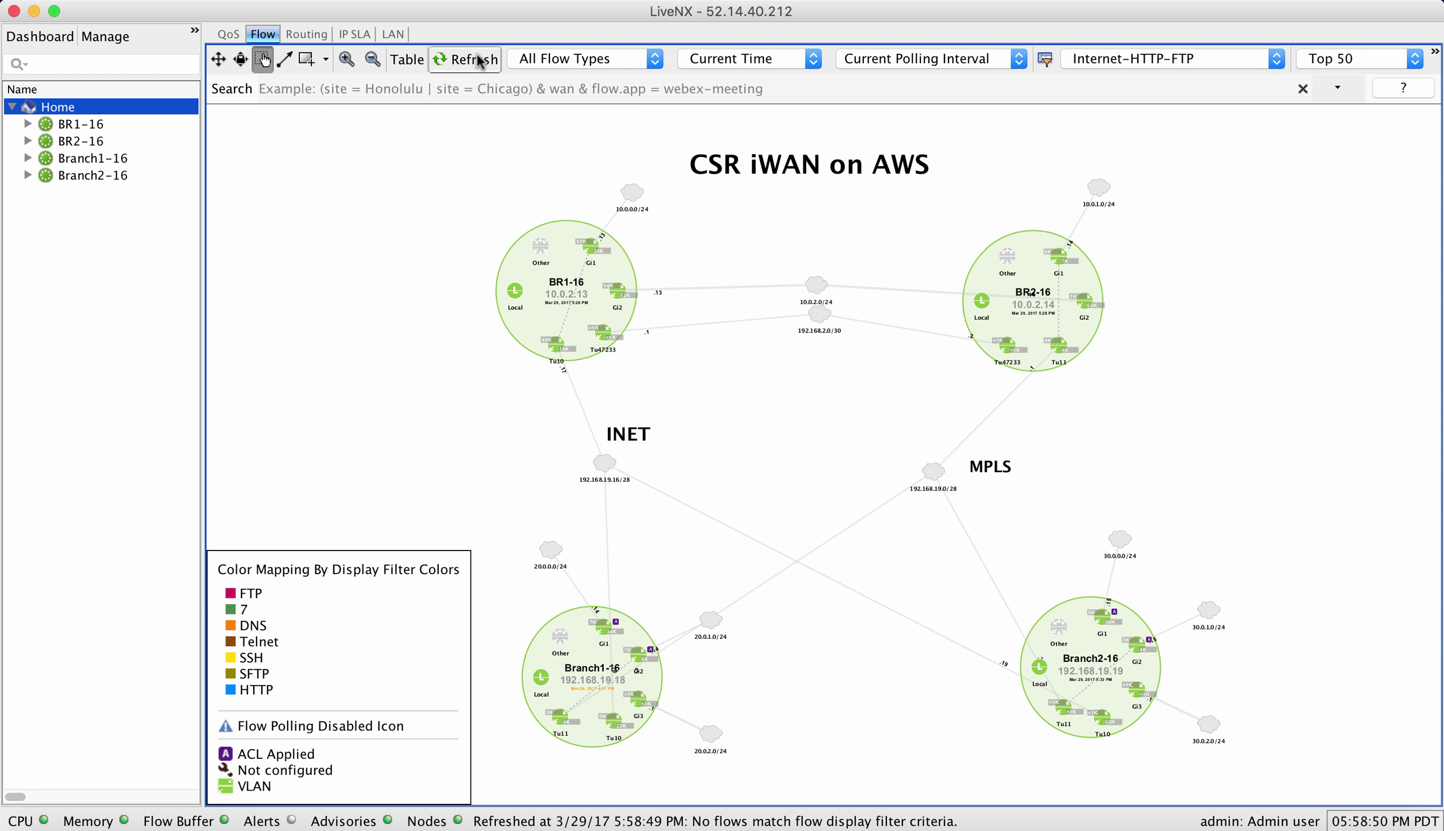
left_click(476, 60)
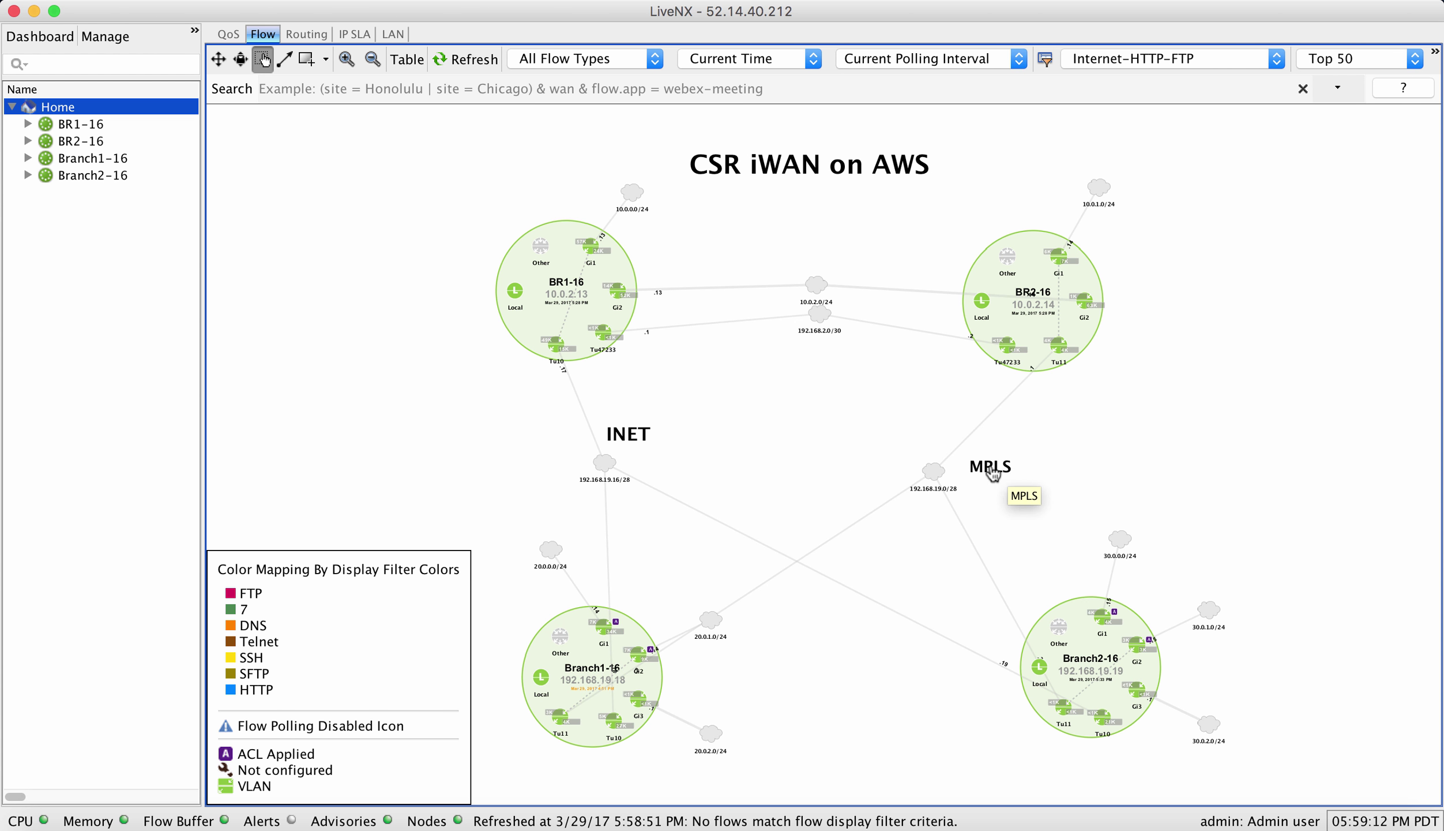
left_click(480, 62)
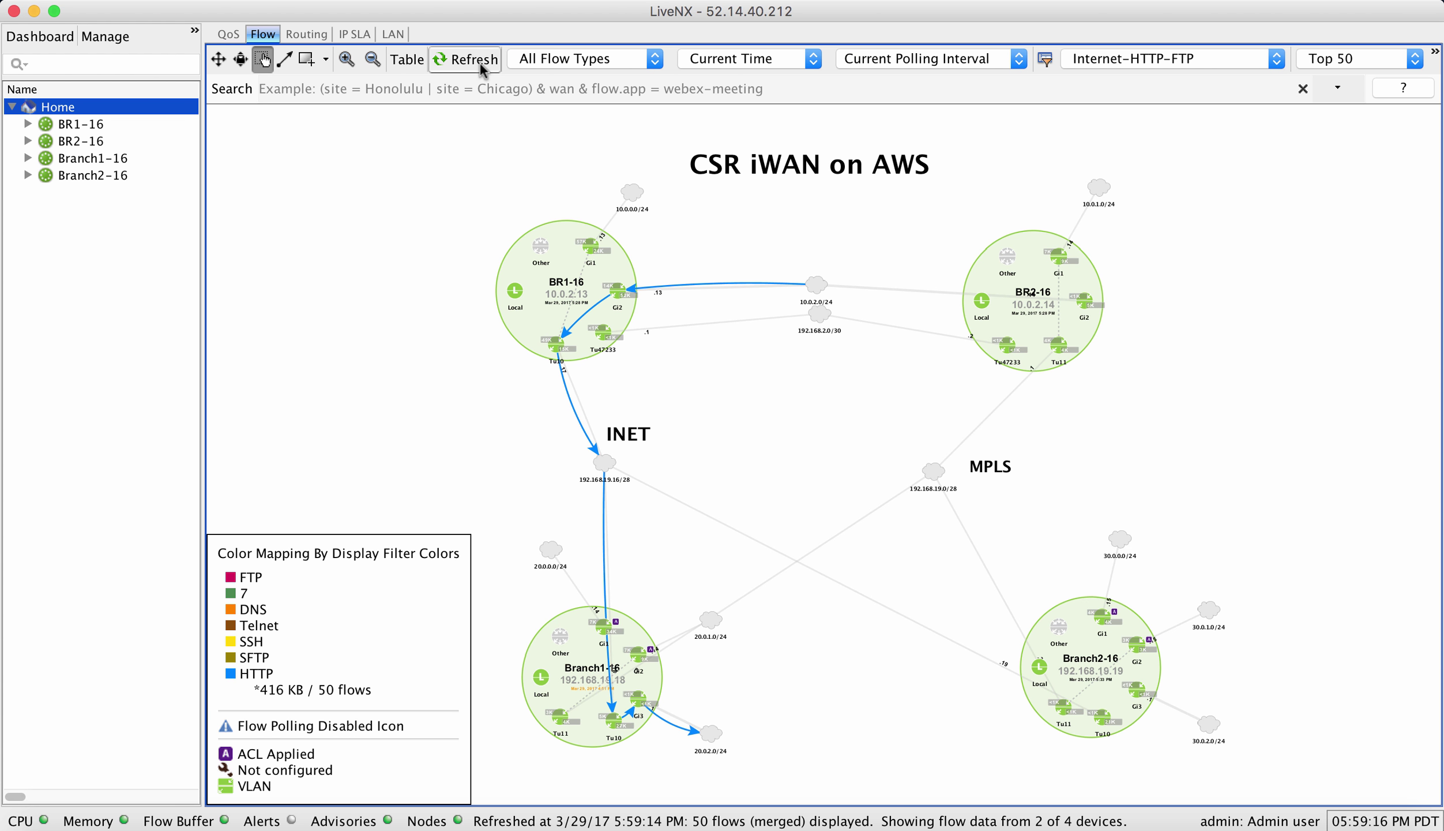
left_click(468, 60)
mouse_move(608, 602)
- Connect to the saved FTP site 10.0.2.111 and download w.dmg, overwriting the existing local file
key("ctrl+Right")
key("ctrl+Right")
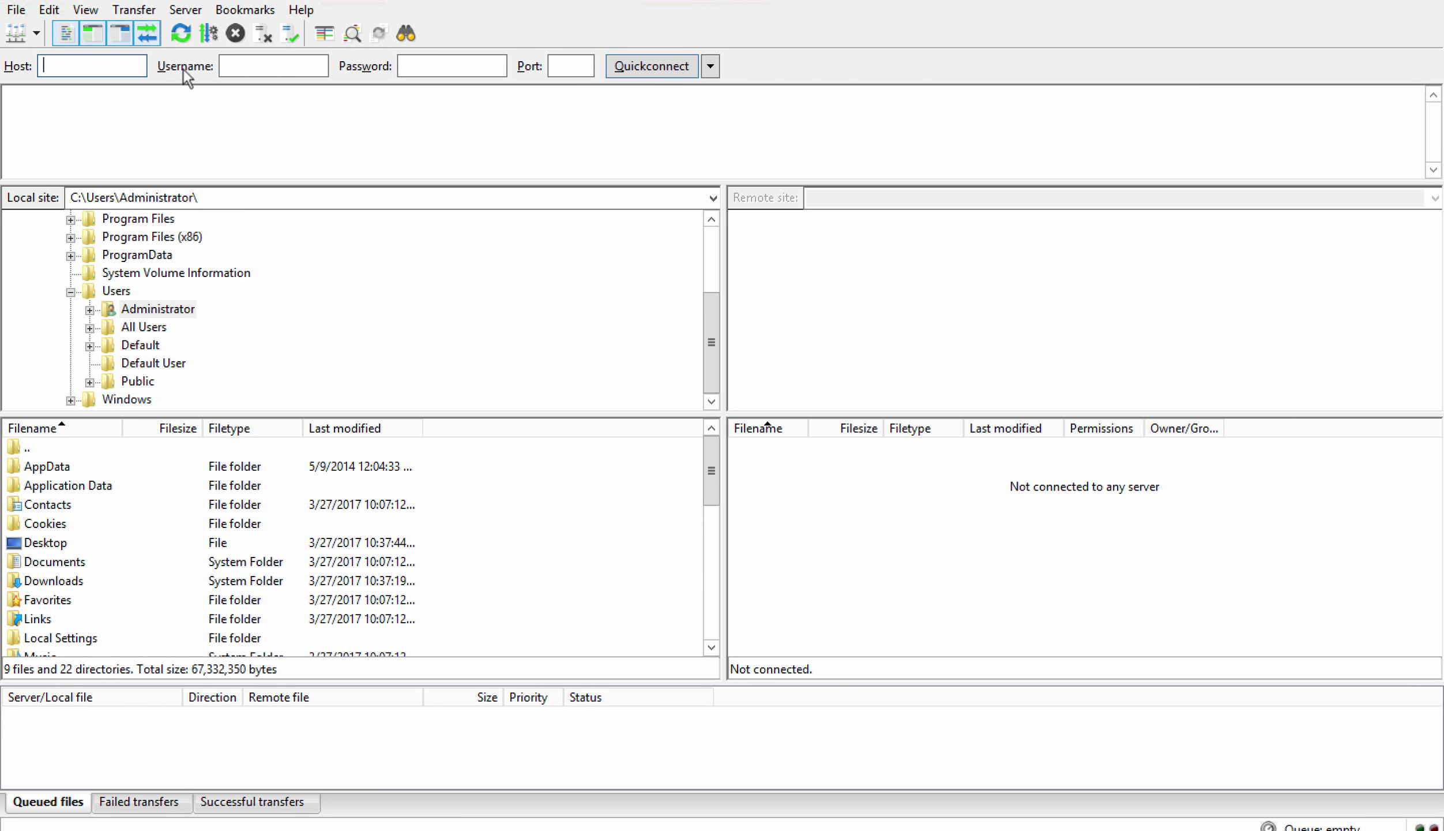
left_click(37, 35)
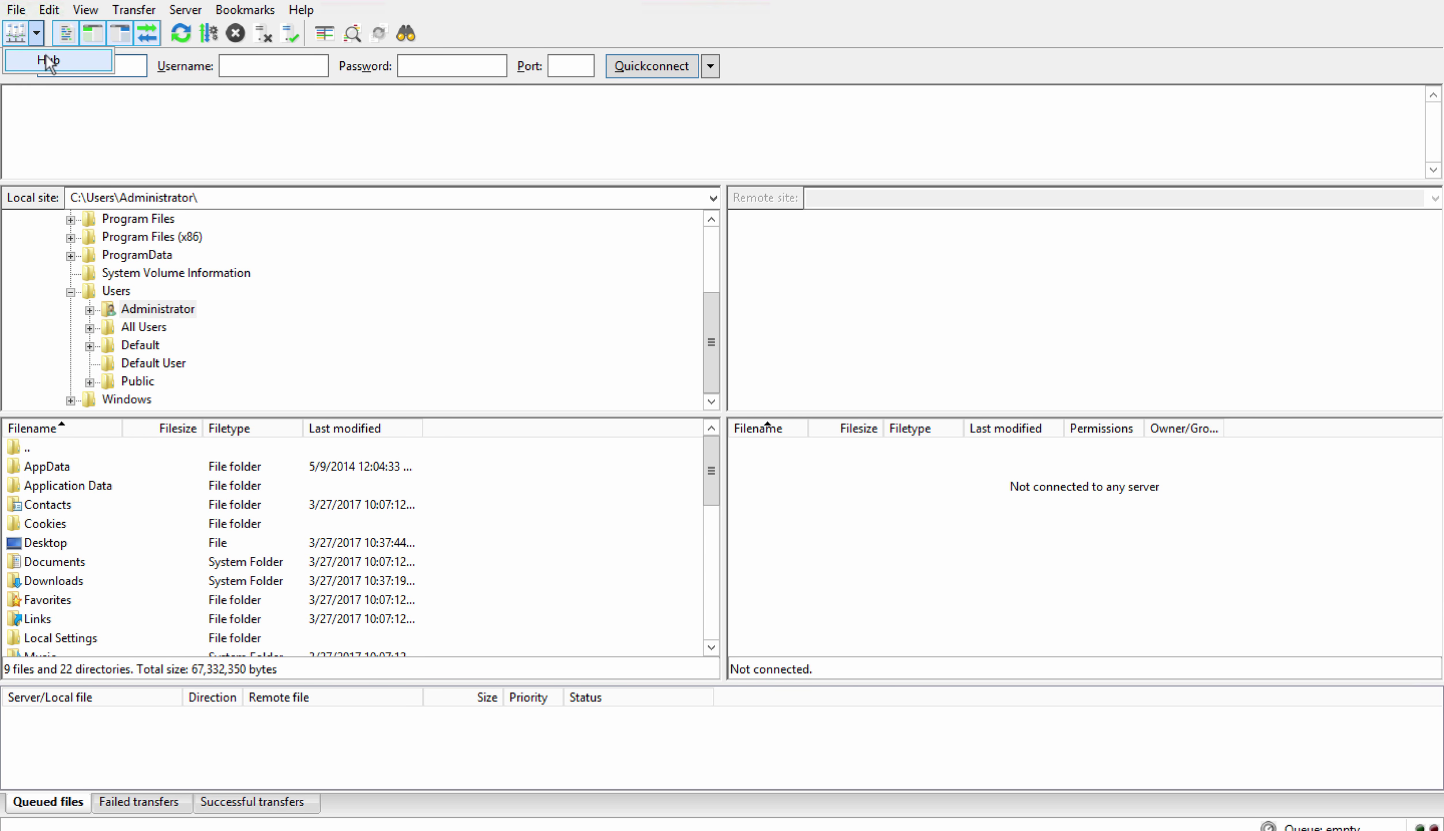
left_click(45, 55)
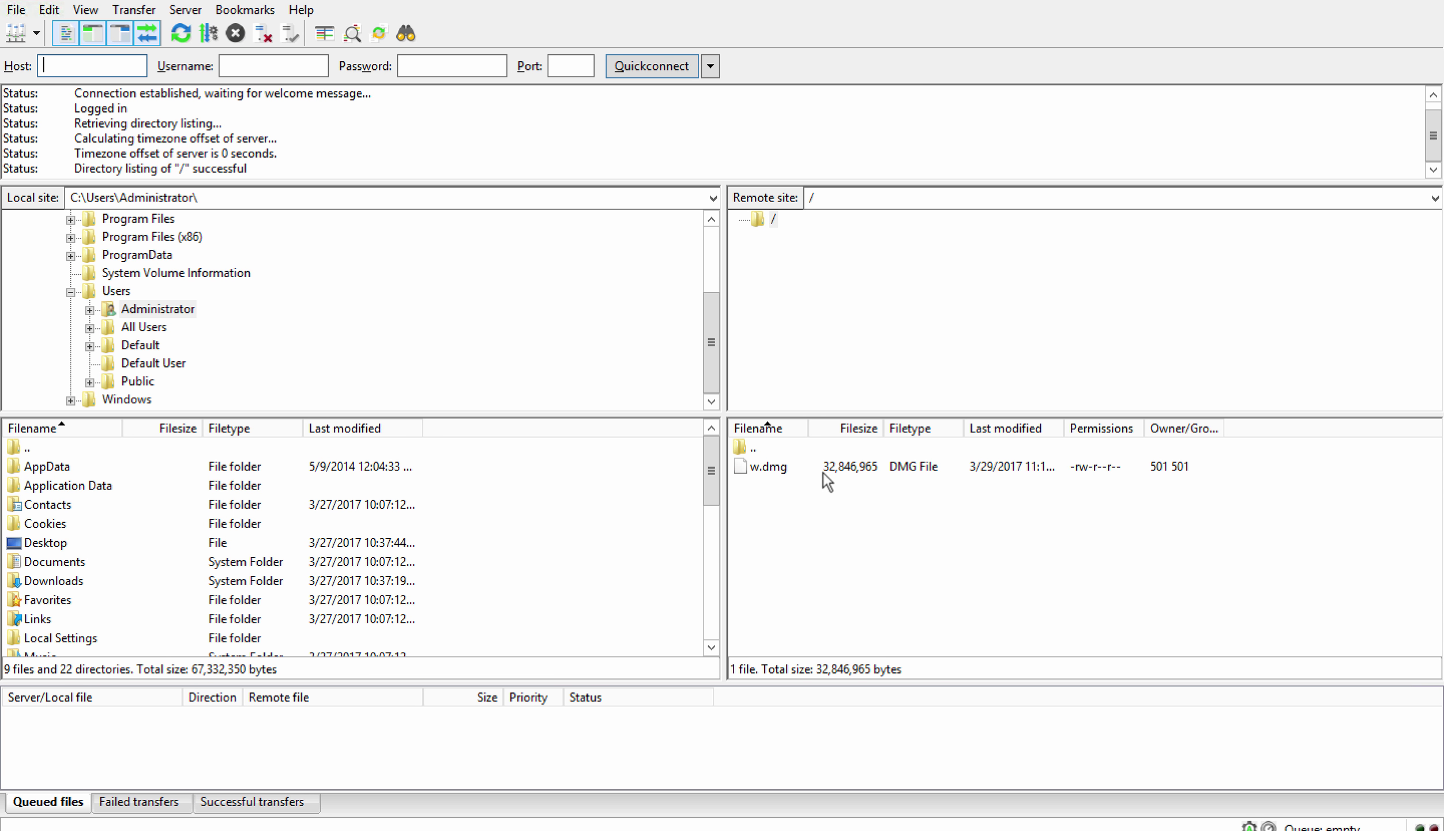
left_click(810, 469)
right_click(809, 468)
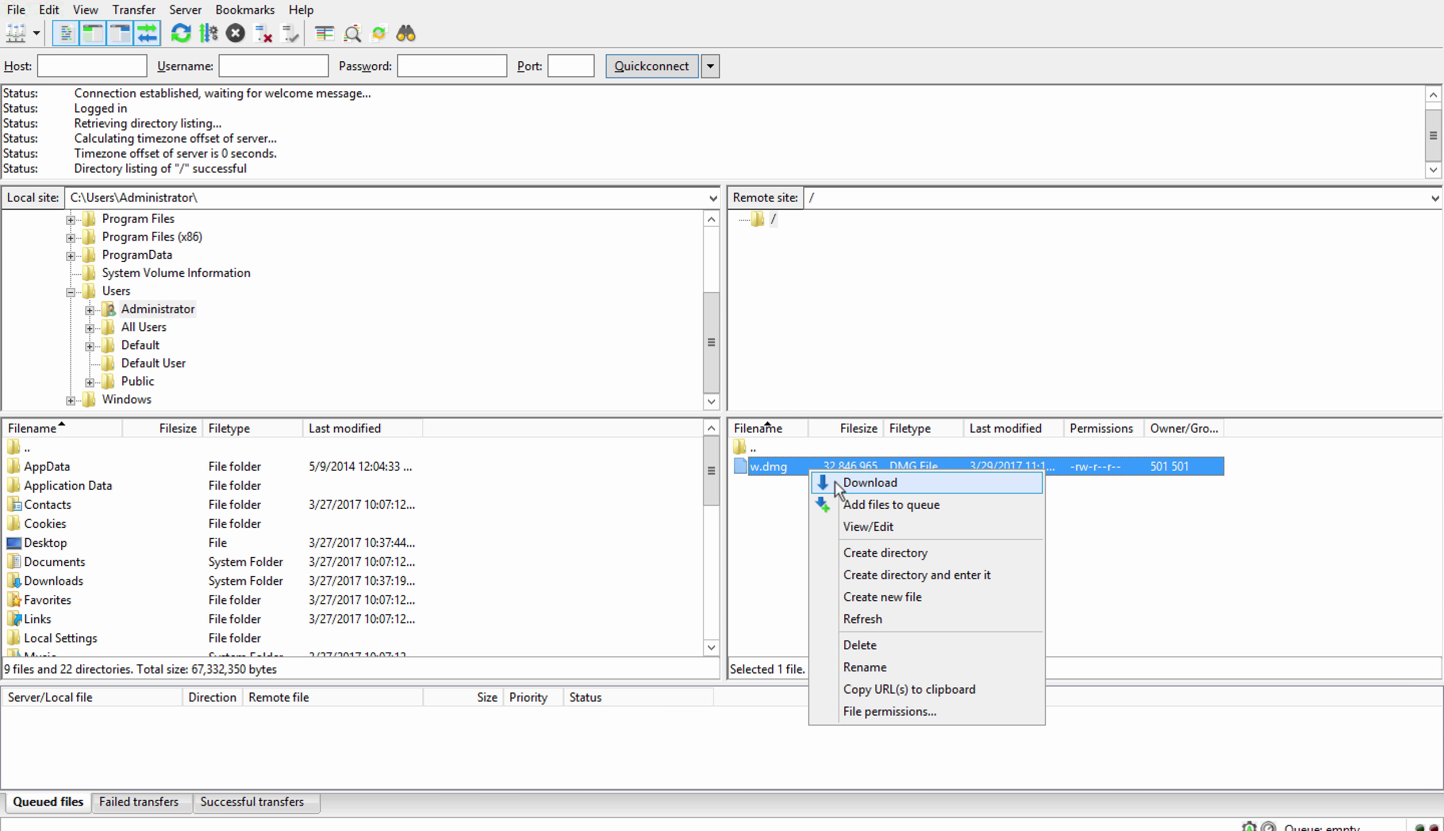
left_click(836, 482)
left_click(757, 474)
left_click(788, 496)
left_click(799, 542)
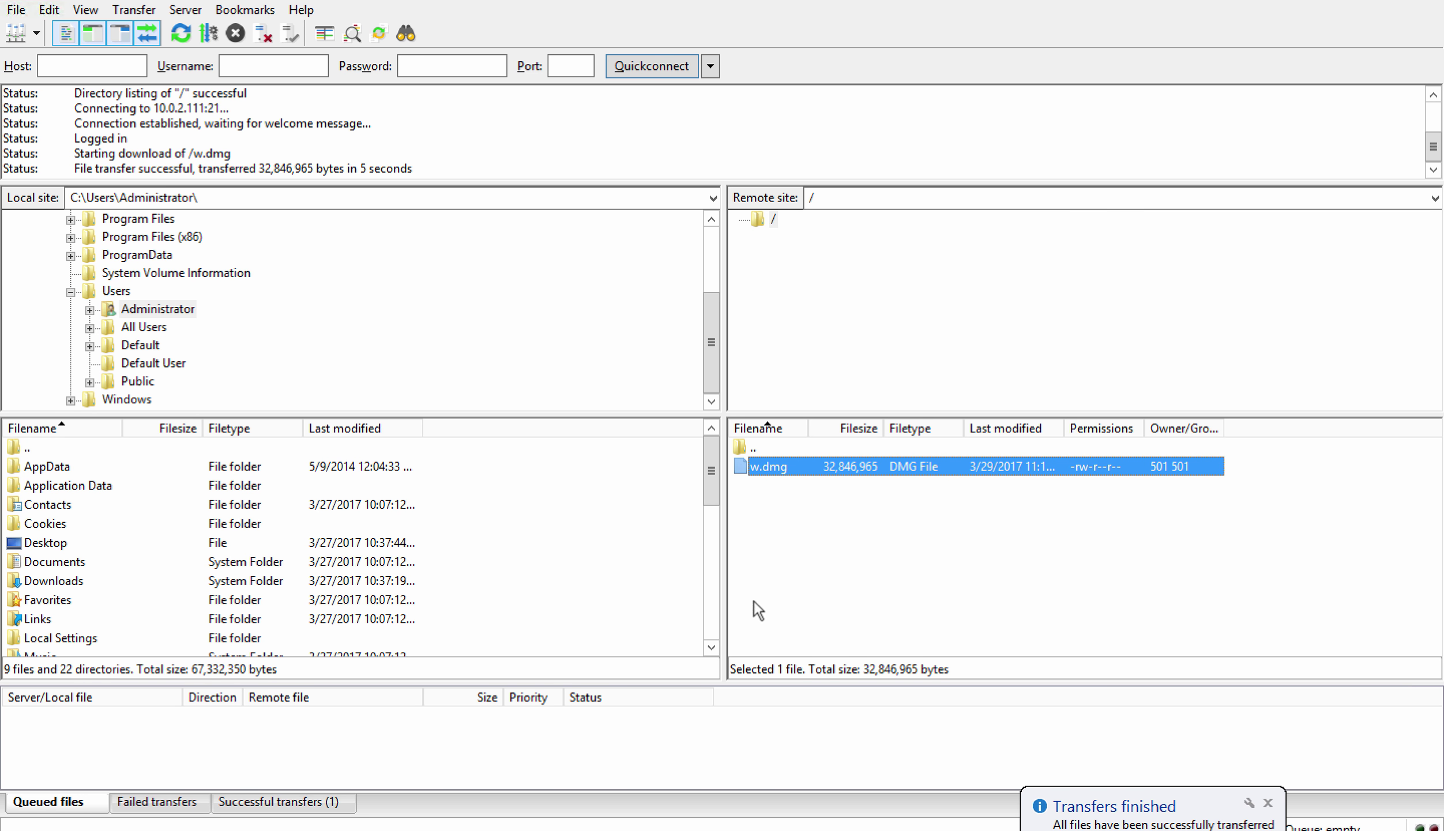
left_click(968, 629)
- Refresh the LiveNX flow map to show FTP's 59 MB over MPLS, then return to the CSR 1000V IWAN Topology slide
key("ctrl+Left")
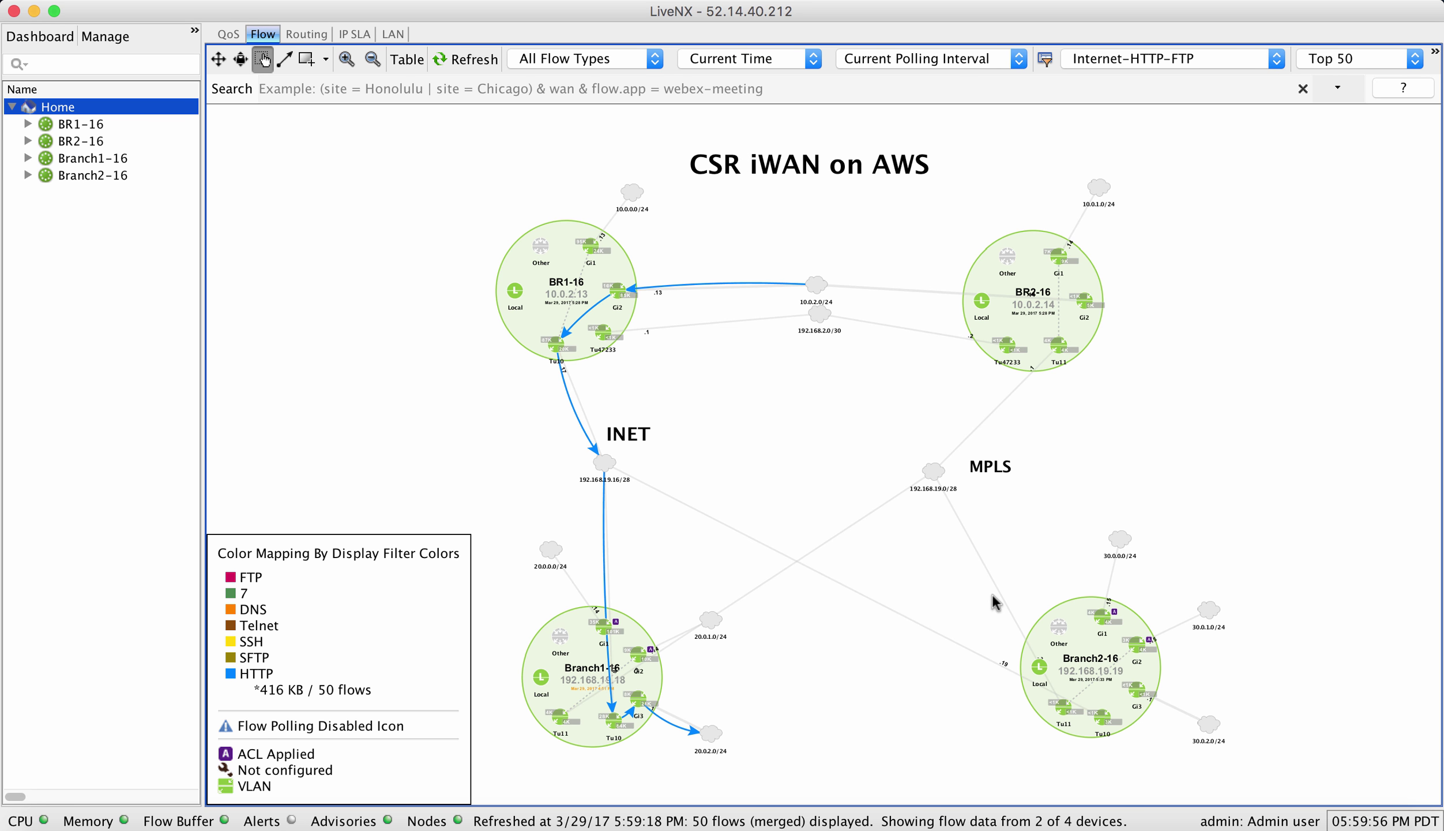
left_click(471, 64)
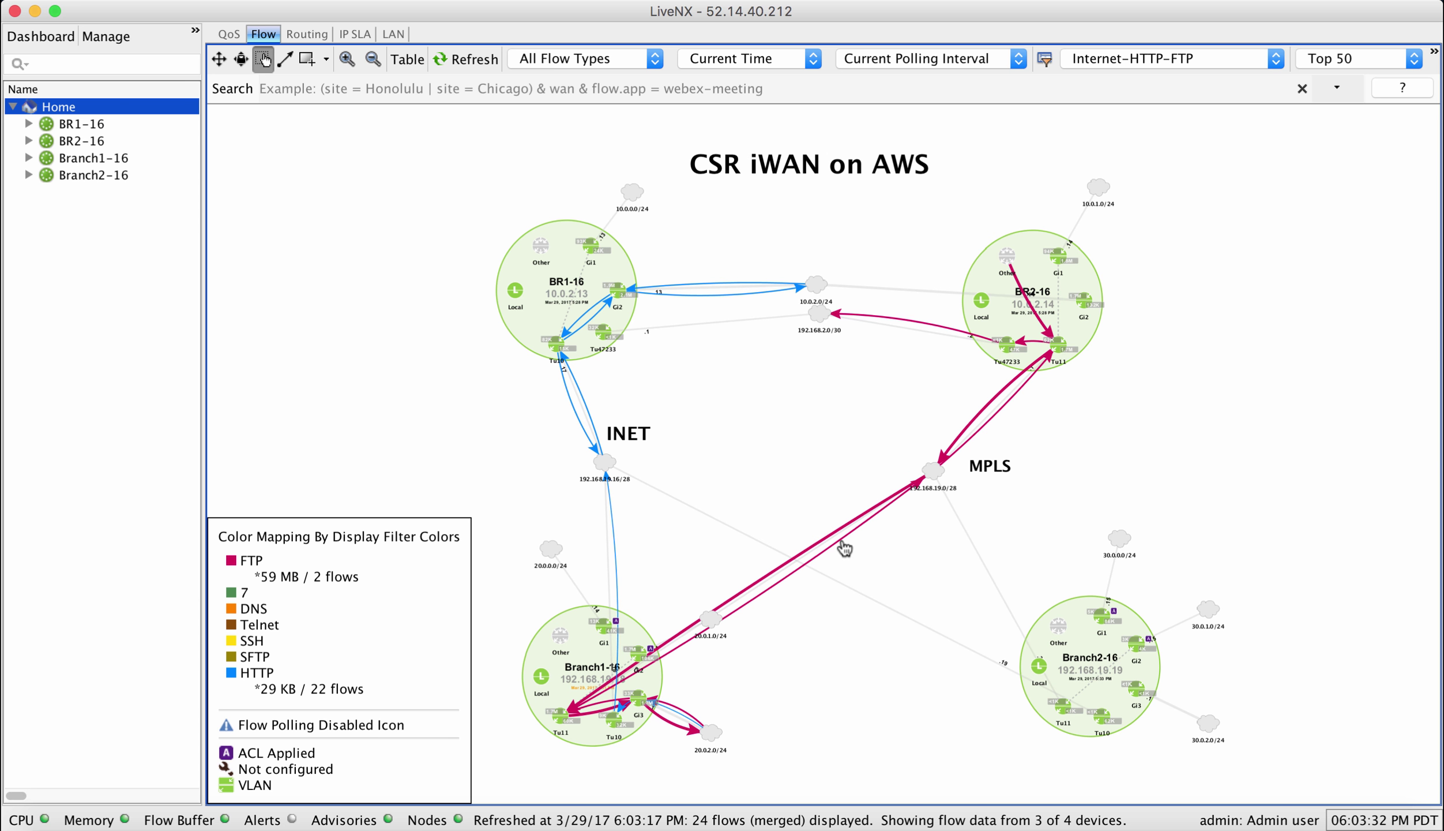
mouse_move(614, 542)
left_click(279, 818)
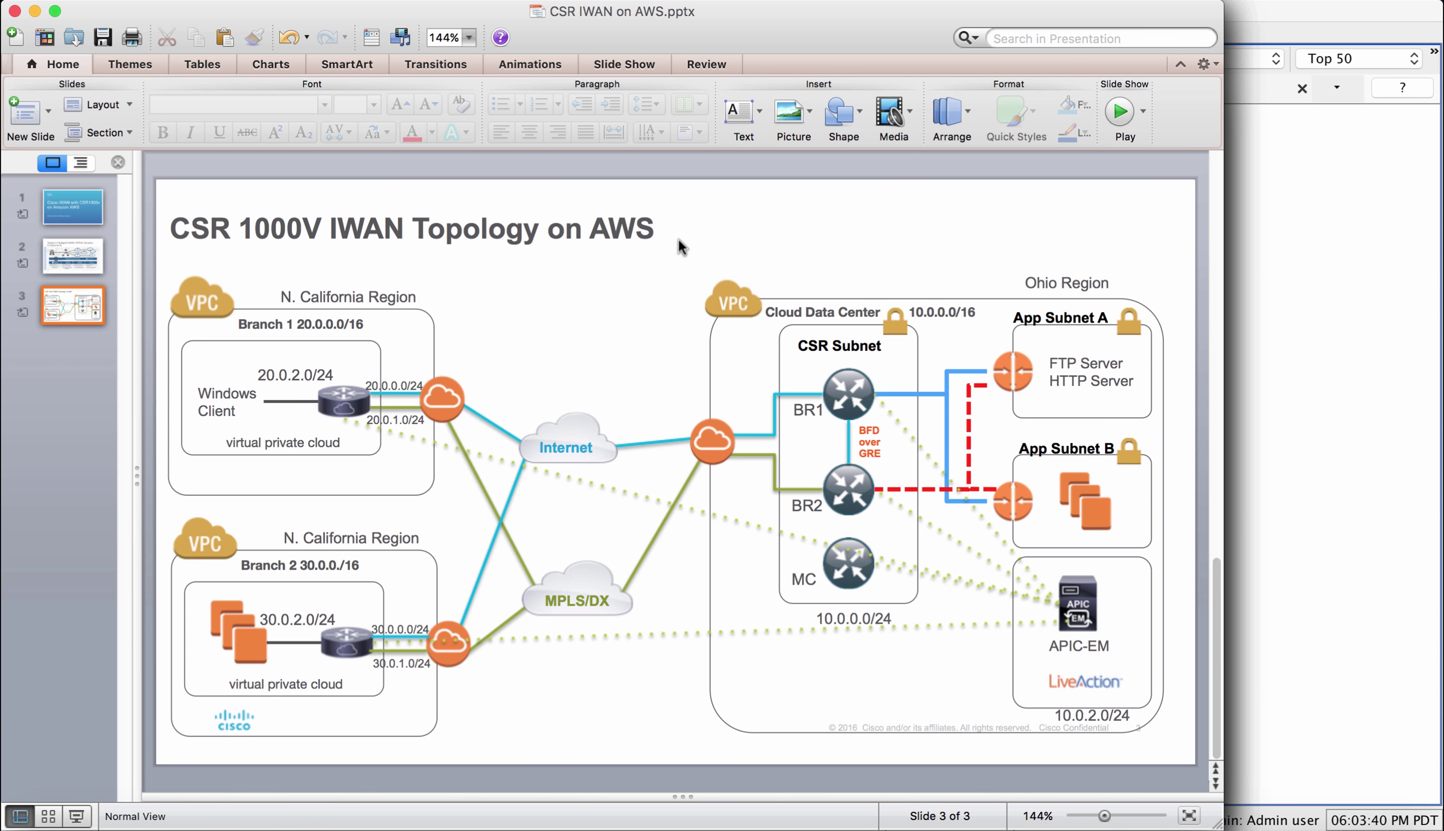